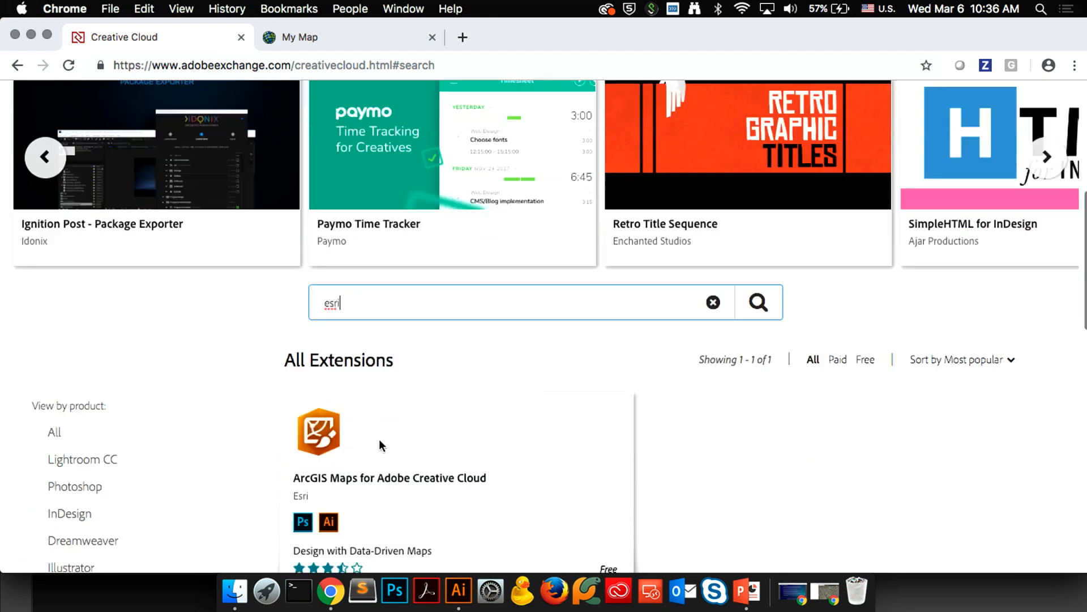
Open the details page of the ArcGIS Maps for Adobe Creative Cloud extension and look it over.
{"action": "left_click", "coordinate": [402, 346]}
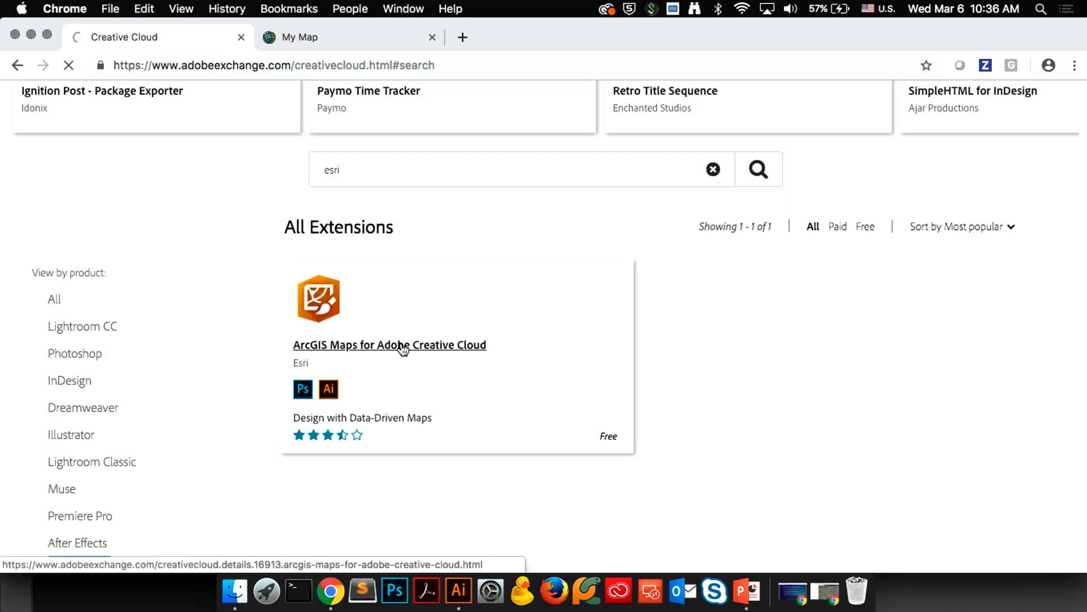
{"action": "scroll", "coordinate": [712, 324], "scroll_direction": "down", "scroll_amount": 3}
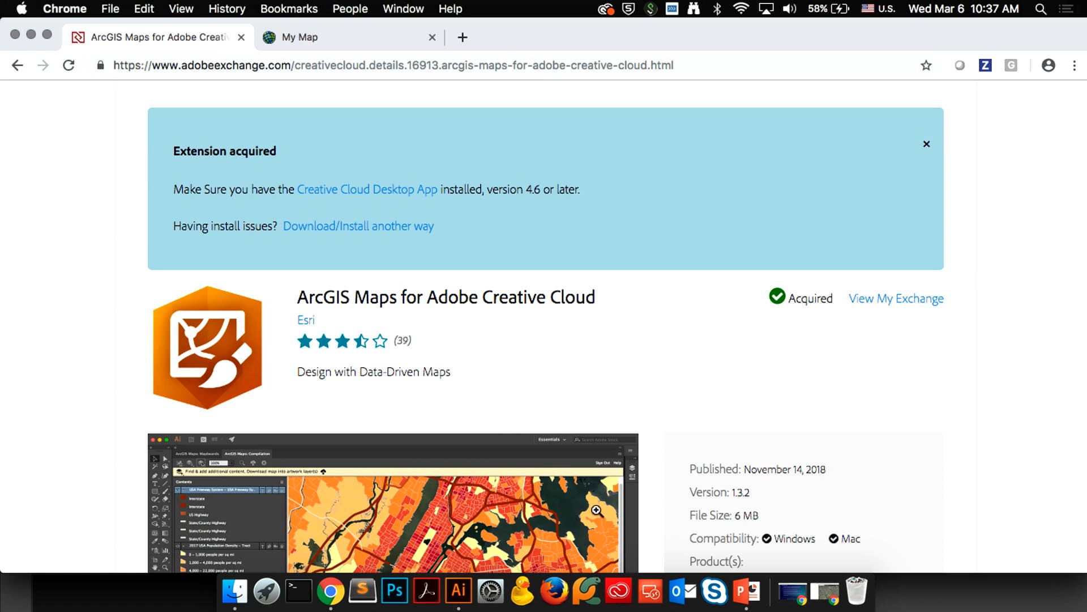
Switch to the My Map web map, find "palm springs" and dismiss the search result pop-up.
{"action": "left_click", "coordinate": [307, 37]}
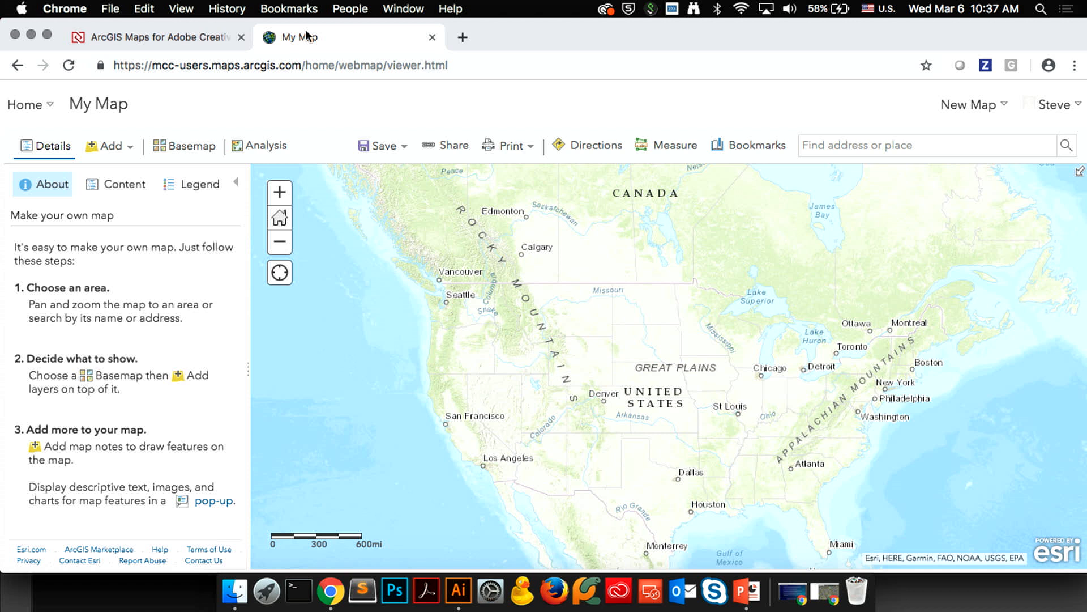
{"action": "left_click_drag", "start_coordinate": [497, 329], "coordinate": [485, 268]}
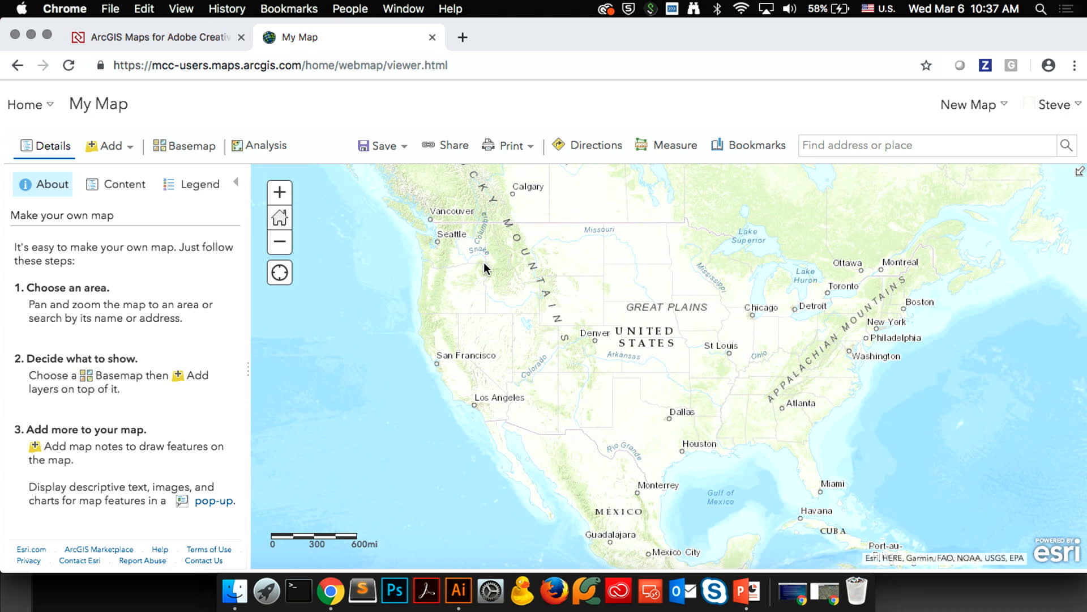
{"action": "left_click", "coordinate": [837, 146]}
{"action": "type", "text": "palm springs"}
{"action": "key", "text": "Return"}
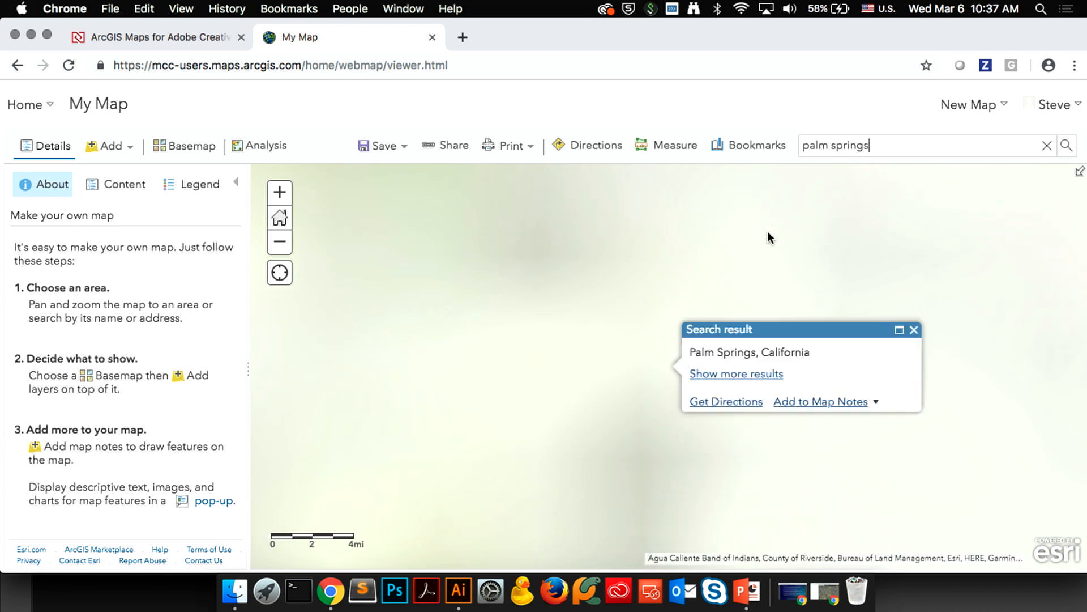
{"action": "left_click", "coordinate": [913, 330]}
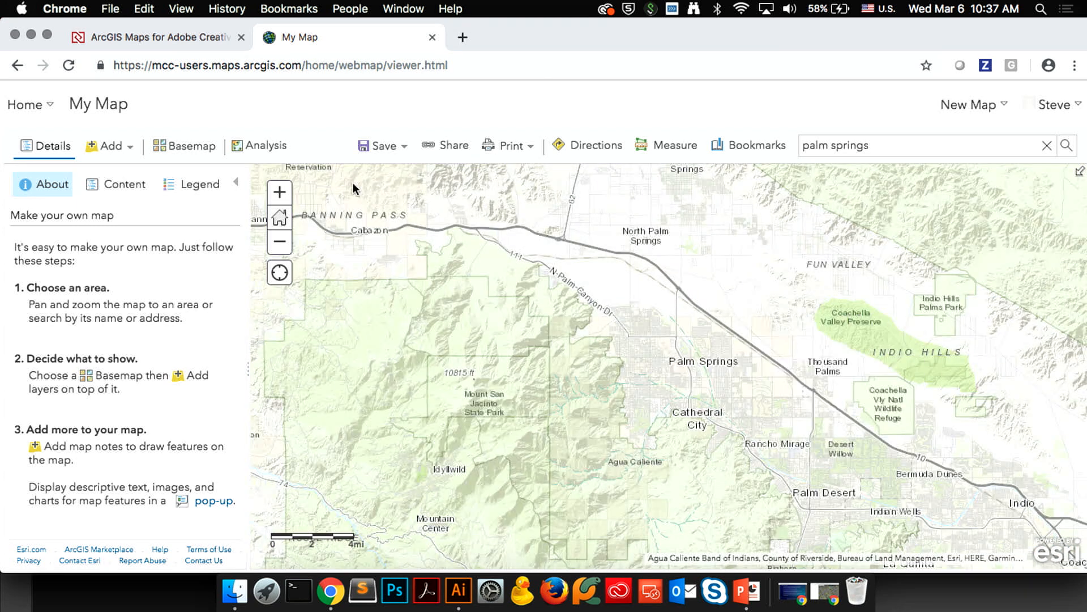
Frame the map on the city of Palm Springs and its airport at street-name level.
{"action": "left_click", "coordinate": [279, 192]}
{"action": "left_click_drag", "start_coordinate": [751, 391], "coordinate": [609, 393]}
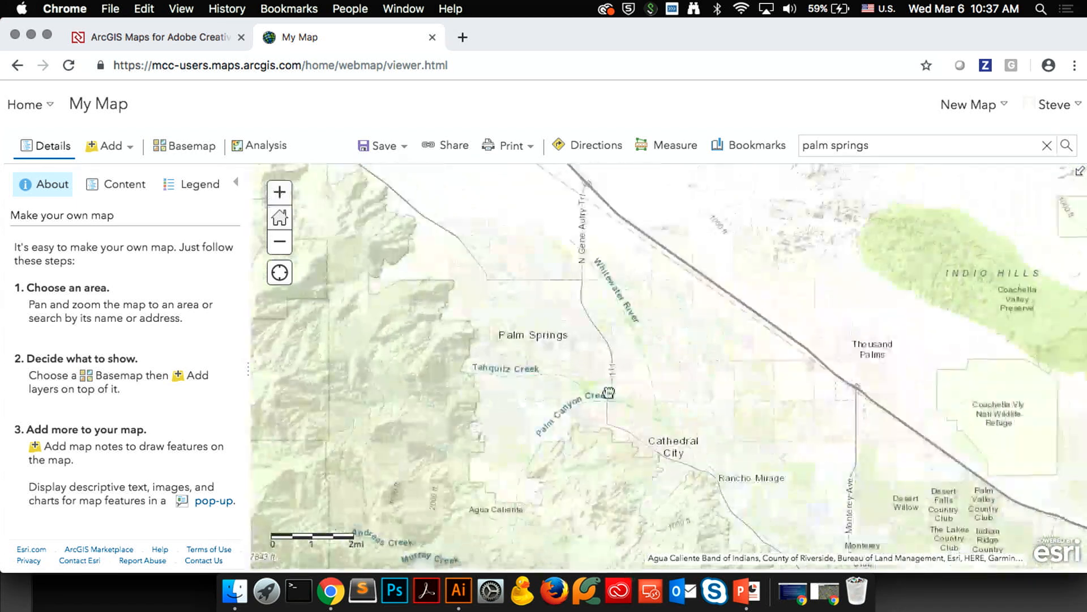
{"action": "left_click", "coordinate": [279, 192]}
{"action": "left_click_drag", "start_coordinate": [348, 214], "coordinate": [444, 218]}
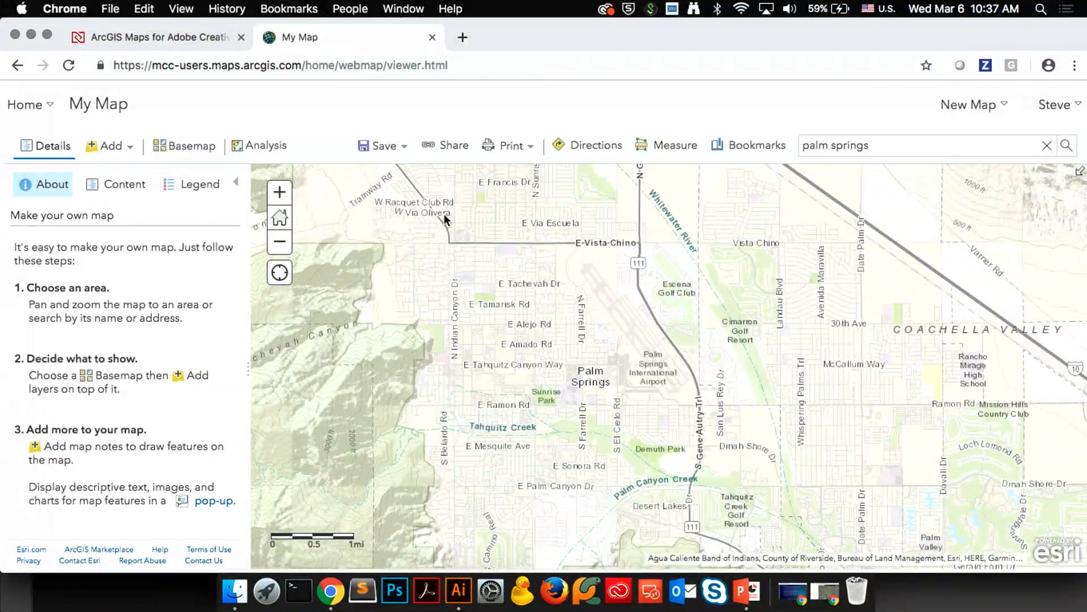
{"action": "left_click", "coordinate": [279, 242]}
{"action": "left_click", "coordinate": [280, 242]}
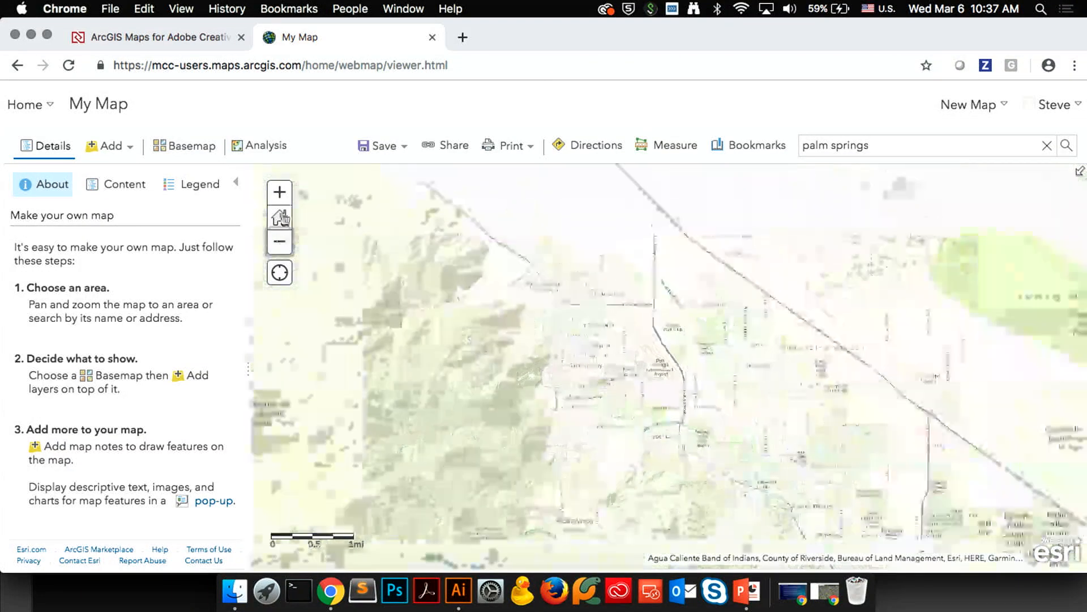
{"action": "left_click", "coordinate": [279, 194]}
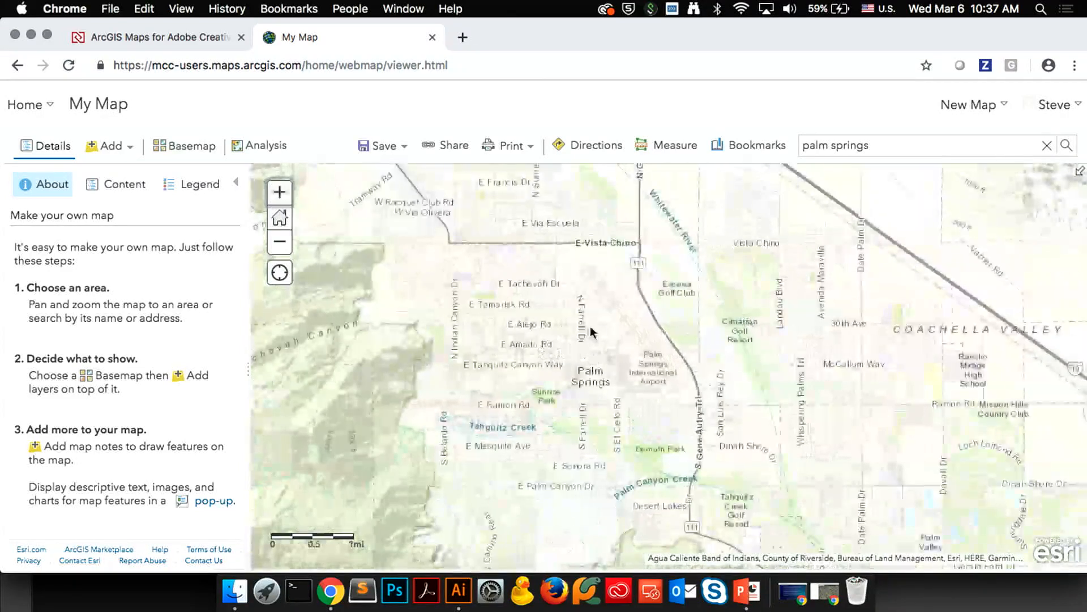
{"action": "left_click_drag", "start_coordinate": [588, 333], "coordinate": [590, 352]}
Search the Living Atlas layers for "tapestry".
{"action": "left_click", "coordinate": [112, 142]}
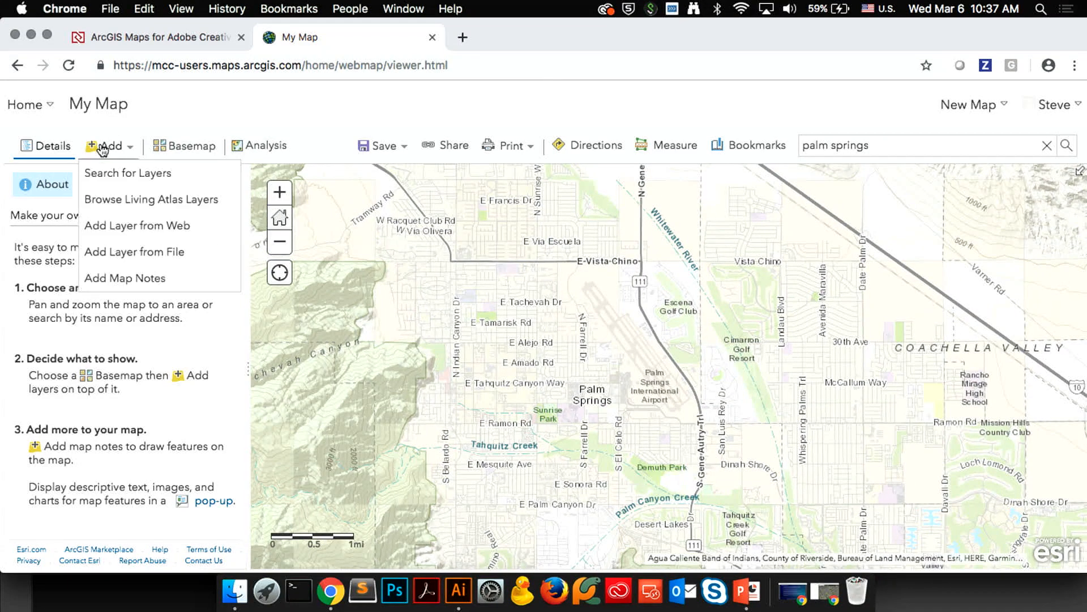
{"action": "left_click", "coordinate": [112, 193]}
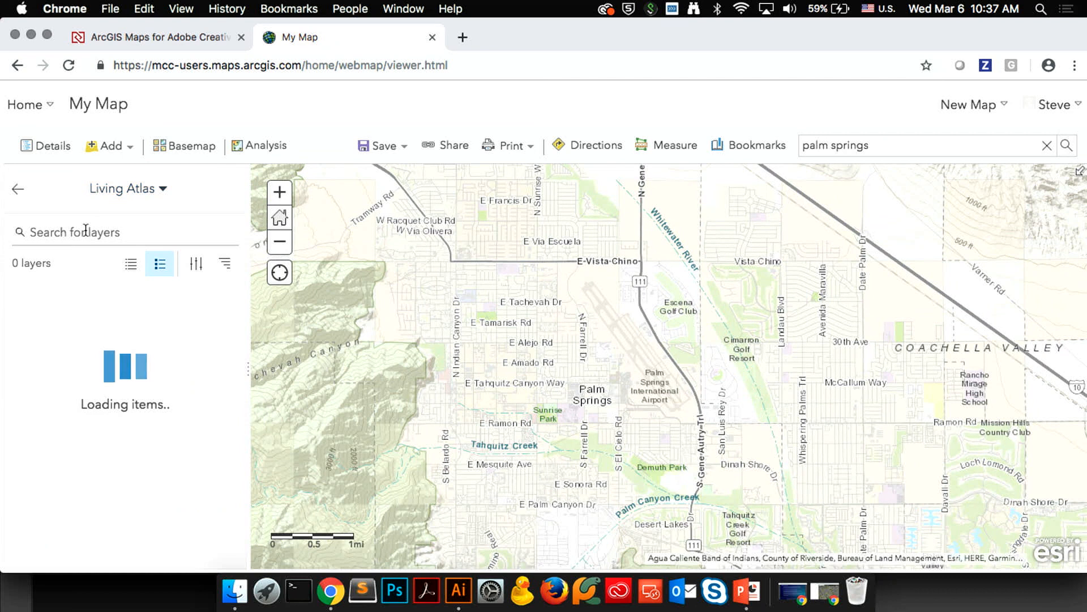
{"action": "type", "text": "tapstry"}
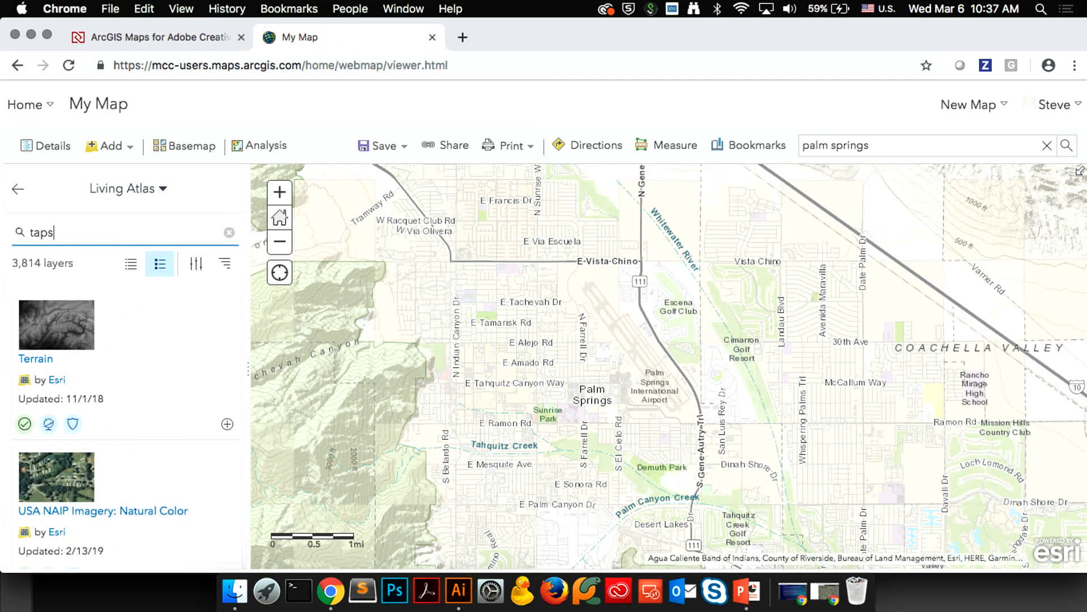
{"action": "key", "text": "BackSpace"}
{"action": "key", "text": "BackSpace"}
{"action": "key", "text": "BackSpace"}
{"action": "key", "text": "BackSpace"}
{"action": "type", "text": "estry"}
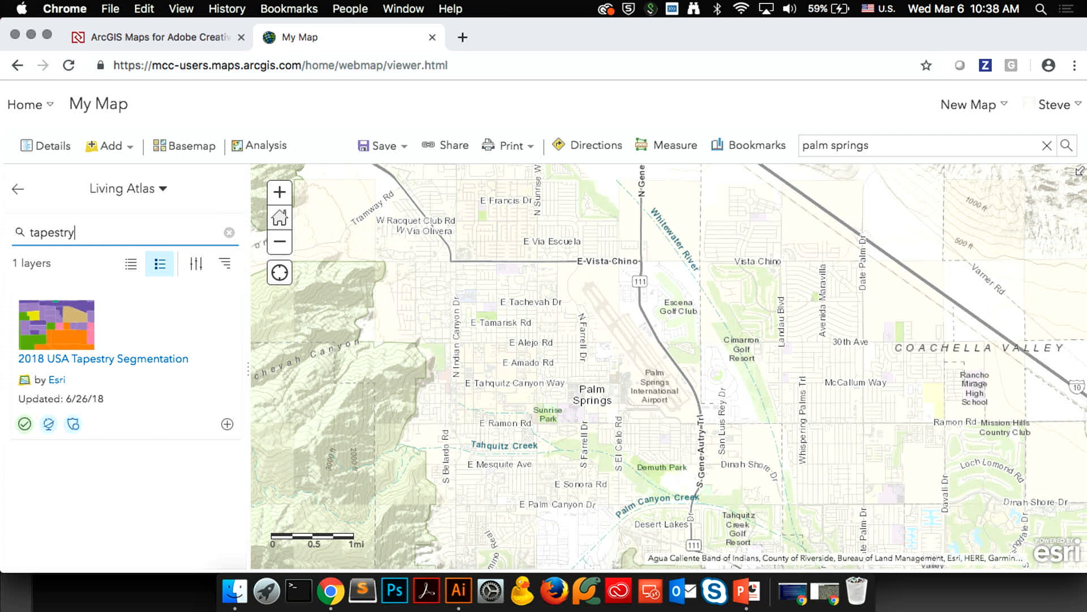
Add the 2018 USA Tapestry Segmentation layer to the map and close its item details.
{"action": "left_click", "coordinate": [101, 359]}
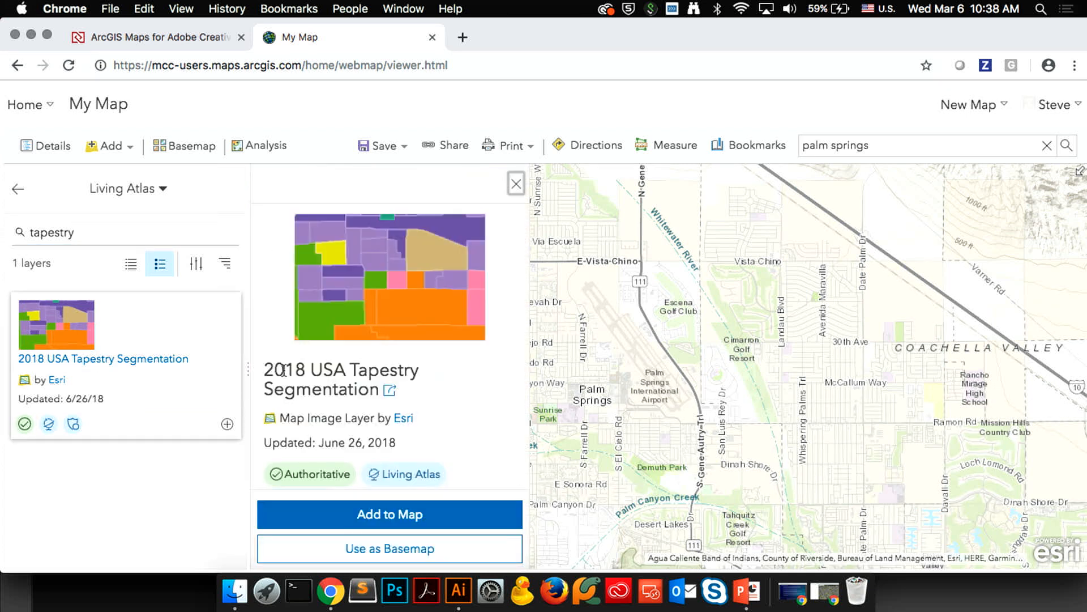
{"action": "left_click", "coordinate": [227, 424]}
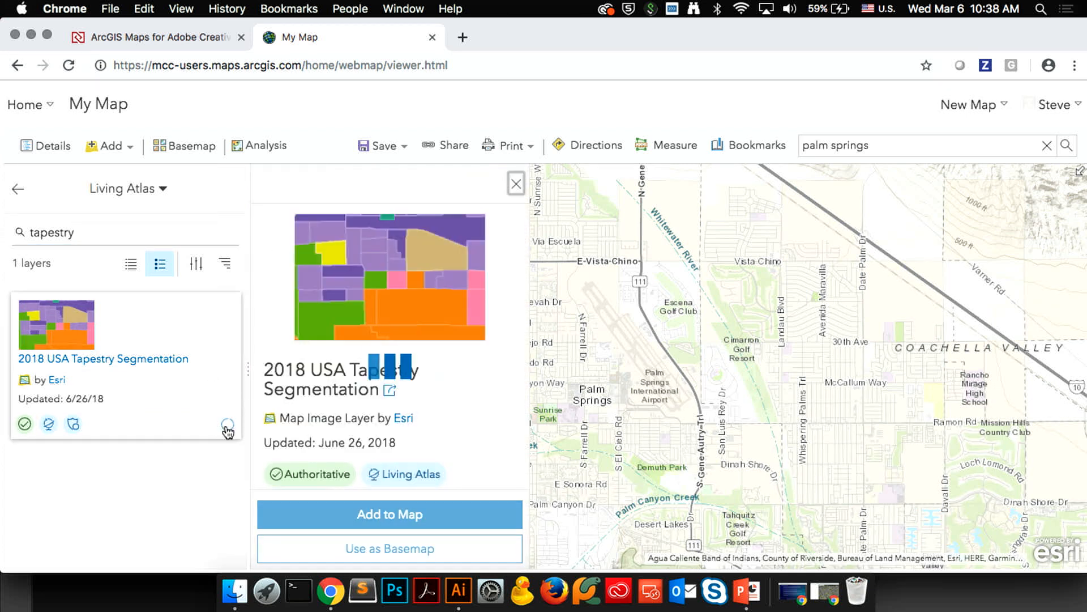
{"action": "left_click", "coordinate": [516, 184]}
Review the map's layer list and the tapestry legend categories against the colored blocks around central Palm Springs.
{"action": "left_click", "coordinate": [52, 148]}
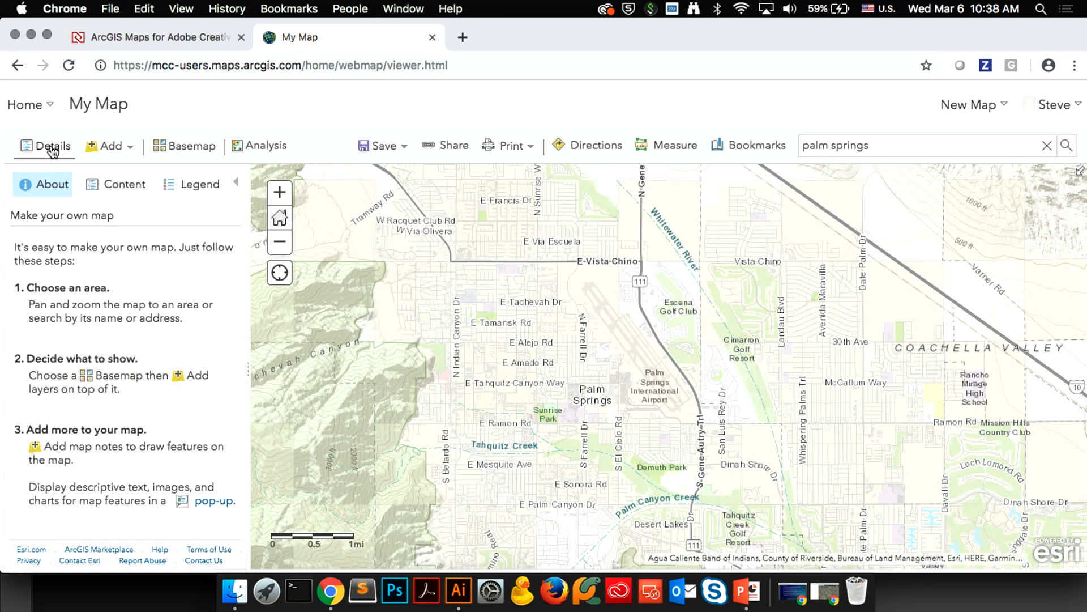
{"action": "left_click", "coordinate": [116, 184]}
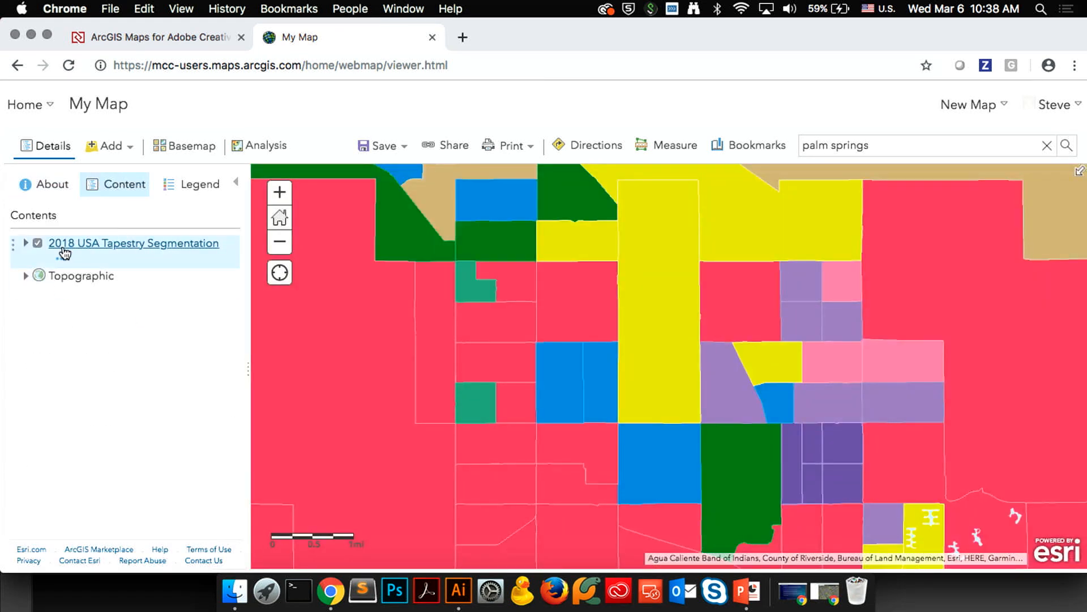
{"action": "left_click", "coordinate": [180, 189]}
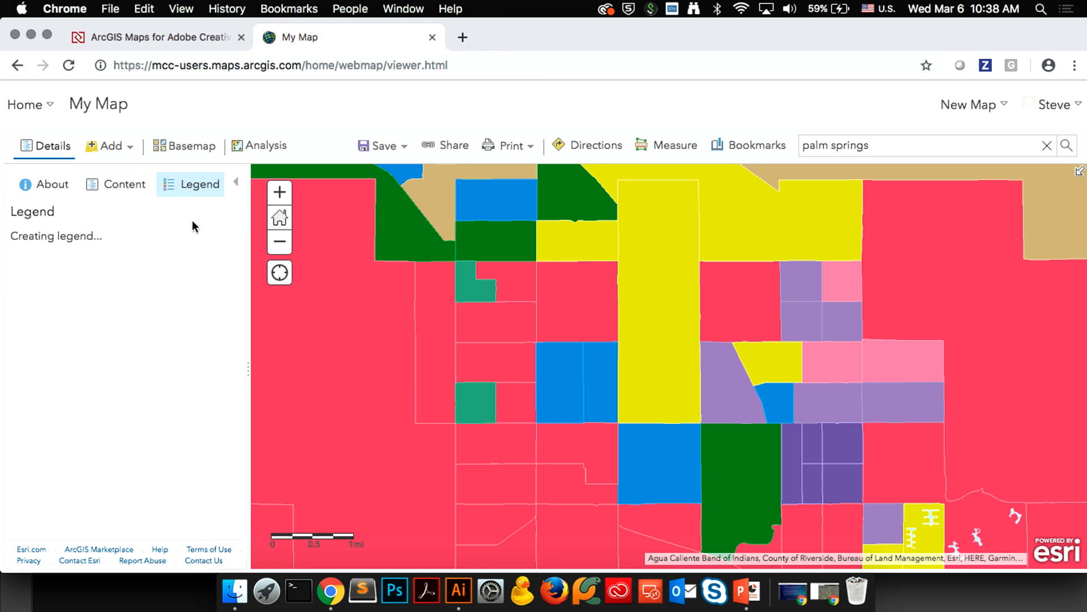
{"action": "scroll", "coordinate": [93, 278], "scroll_direction": "down", "scroll_amount": 2}
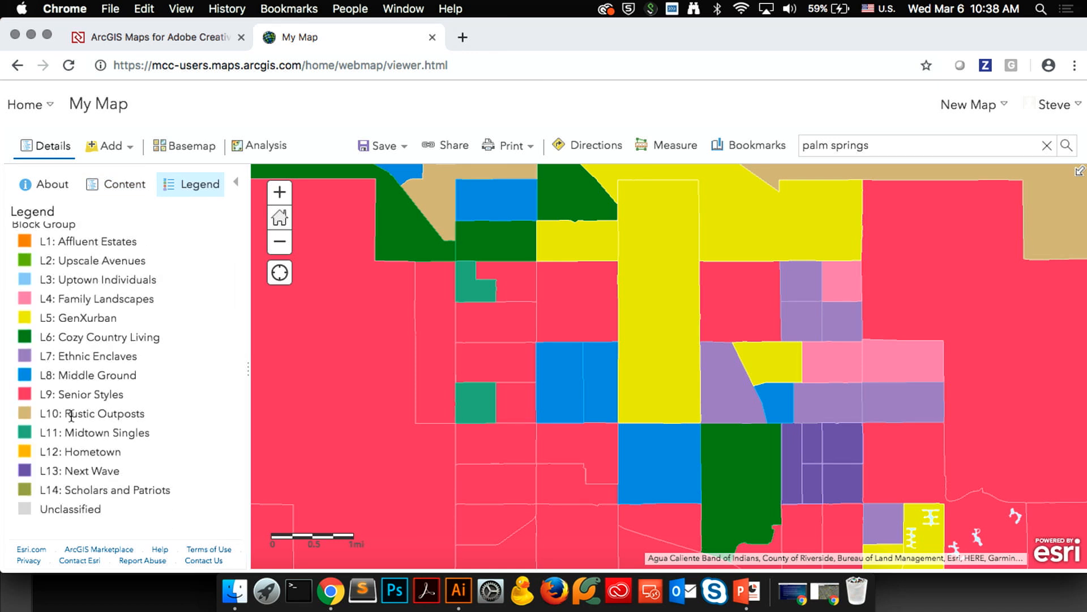
{"action": "left_click", "coordinate": [280, 194]}
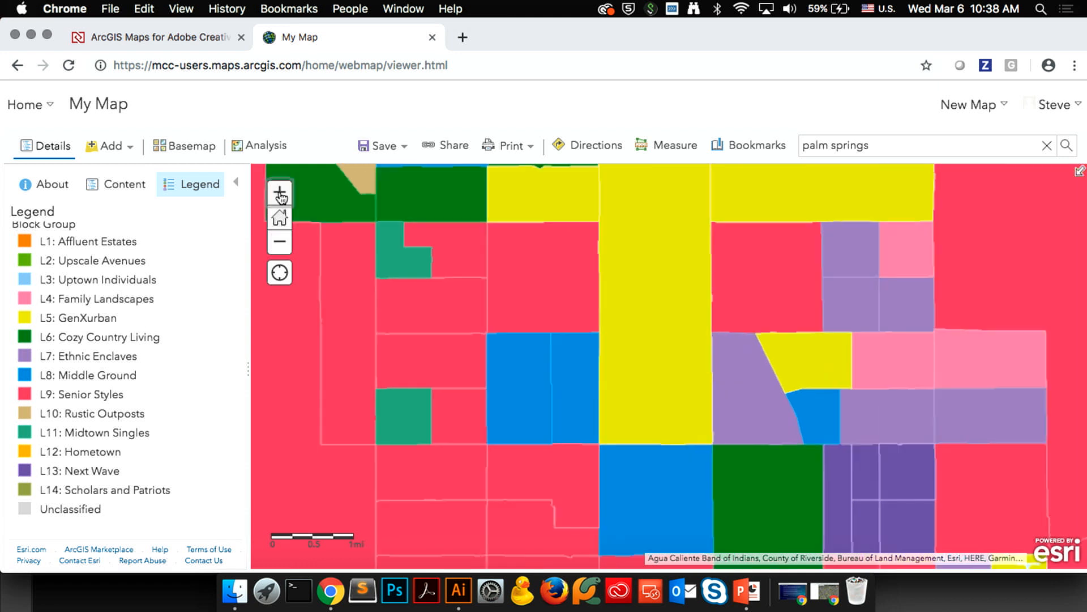
{"action": "left_click_drag", "start_coordinate": [663, 356], "coordinate": [670, 243]}
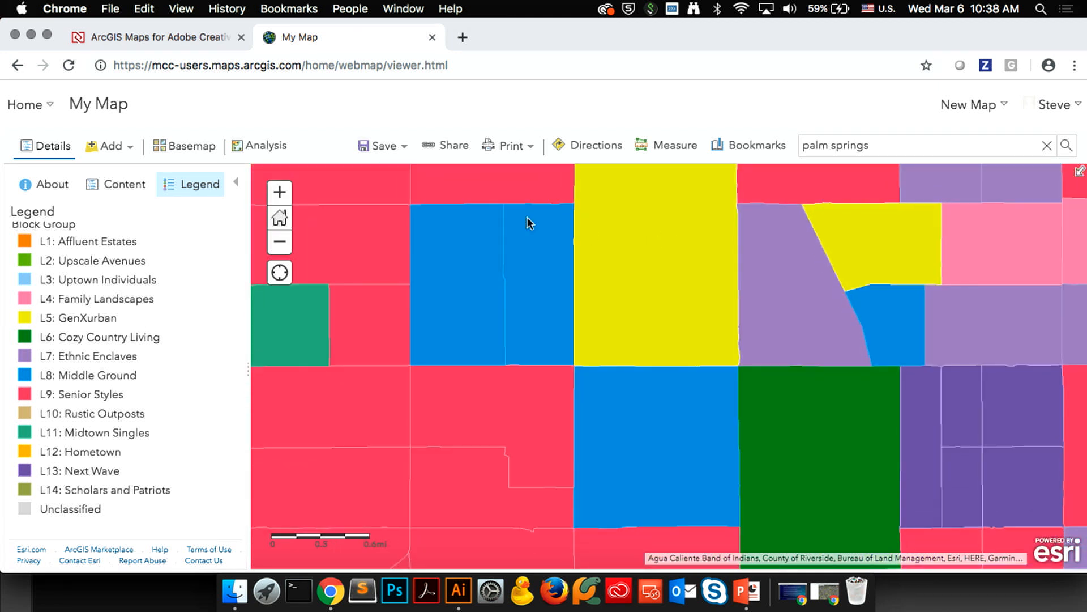
{"action": "left_click", "coordinate": [136, 184]}
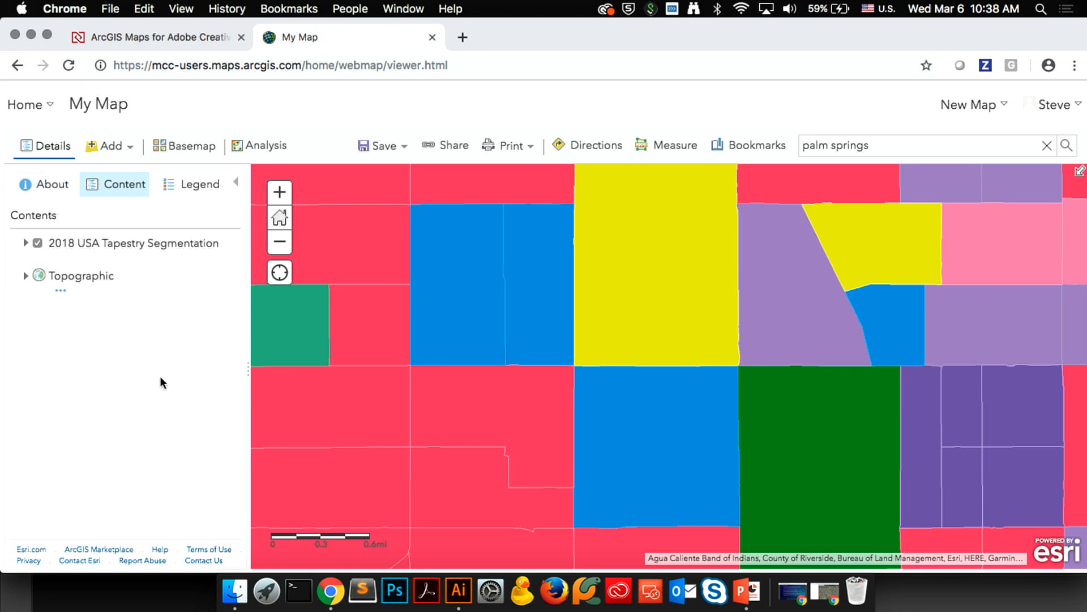
Save the map with the title Palm Springs and the tag demo.
{"action": "left_click", "coordinate": [379, 145]}
{"action": "left_click", "coordinate": [384, 183]}
{"action": "left_click", "coordinate": [482, 289]}
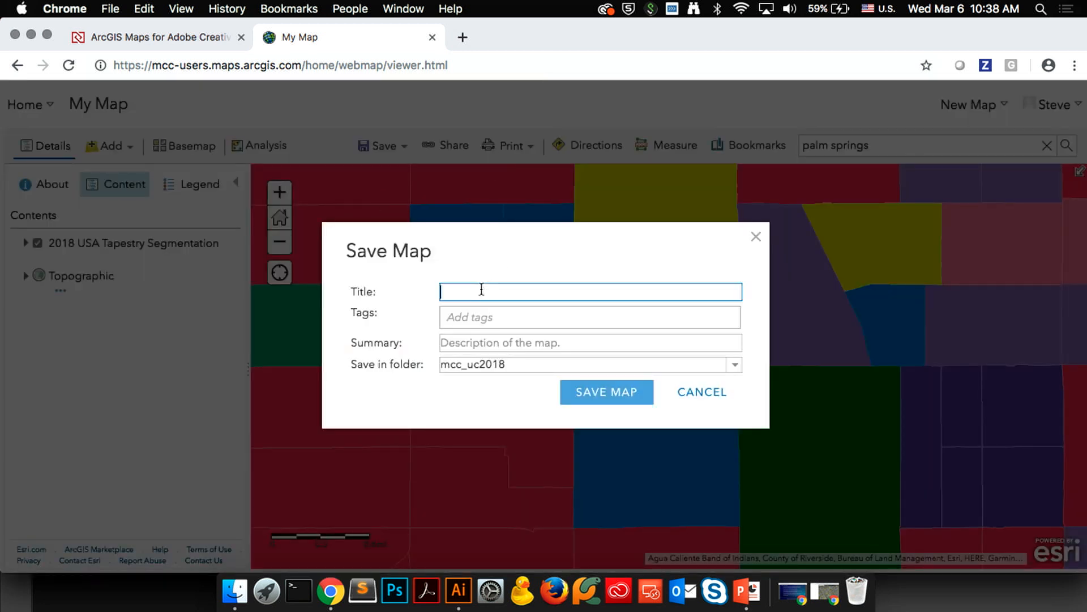
{"action": "type", "text": "Palm Springs"}
{"action": "left_click", "coordinate": [521, 318]}
{"action": "type", "text": "demo"}
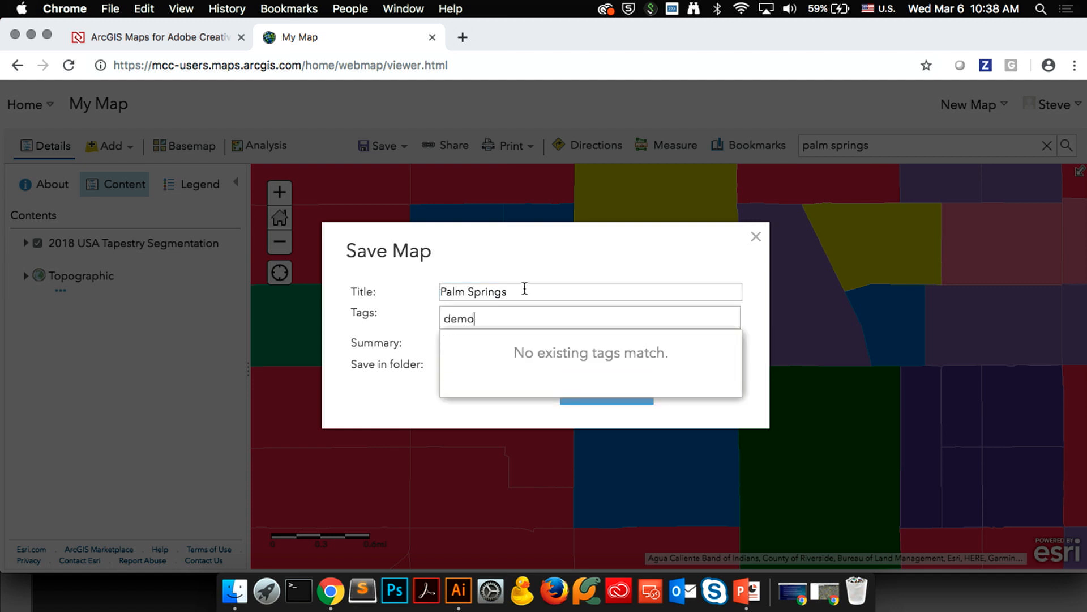
{"action": "key", "text": "Return"}
{"action": "left_click", "coordinate": [580, 391]}
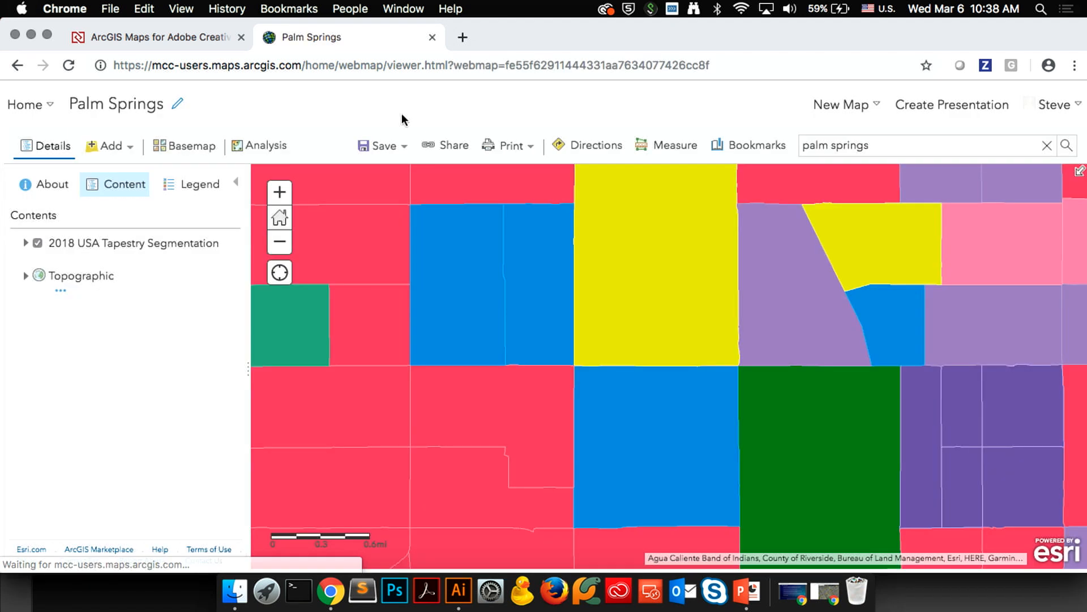
Share the saved map with the Design Team group only, leaving GIS Team unselected.
{"action": "left_click", "coordinate": [447, 146]}
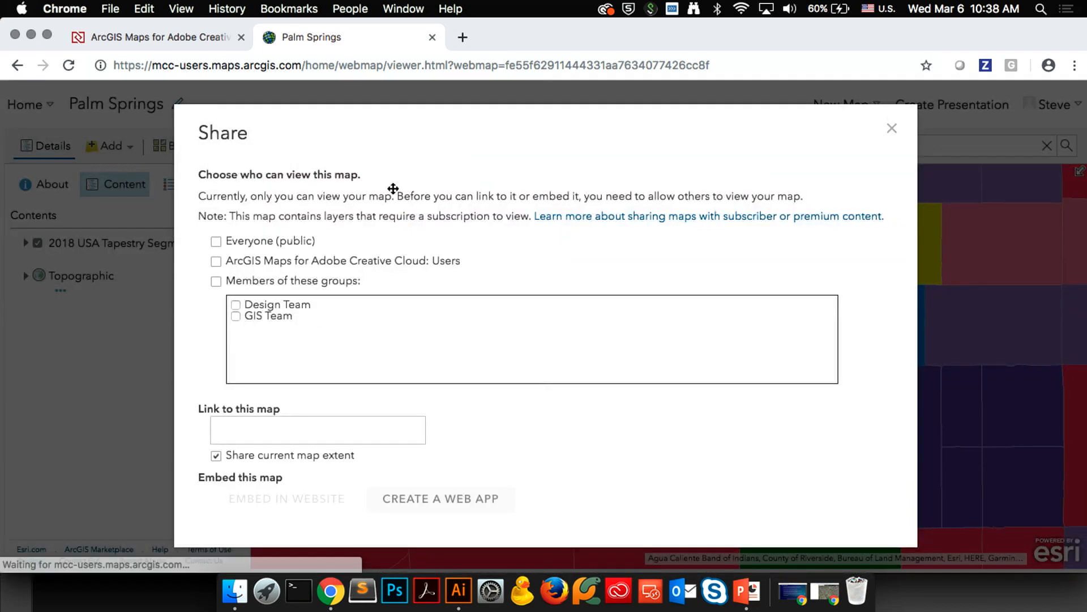
{"action": "left_click", "coordinate": [216, 282]}
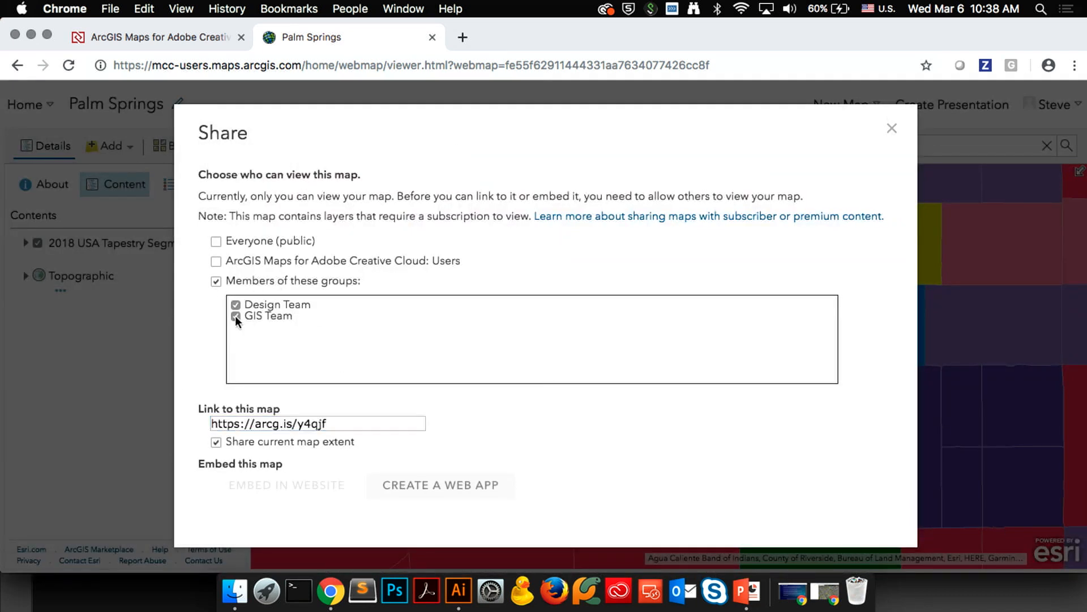
{"action": "scroll", "coordinate": [654, 353], "scroll_direction": "down", "scroll_amount": 3}
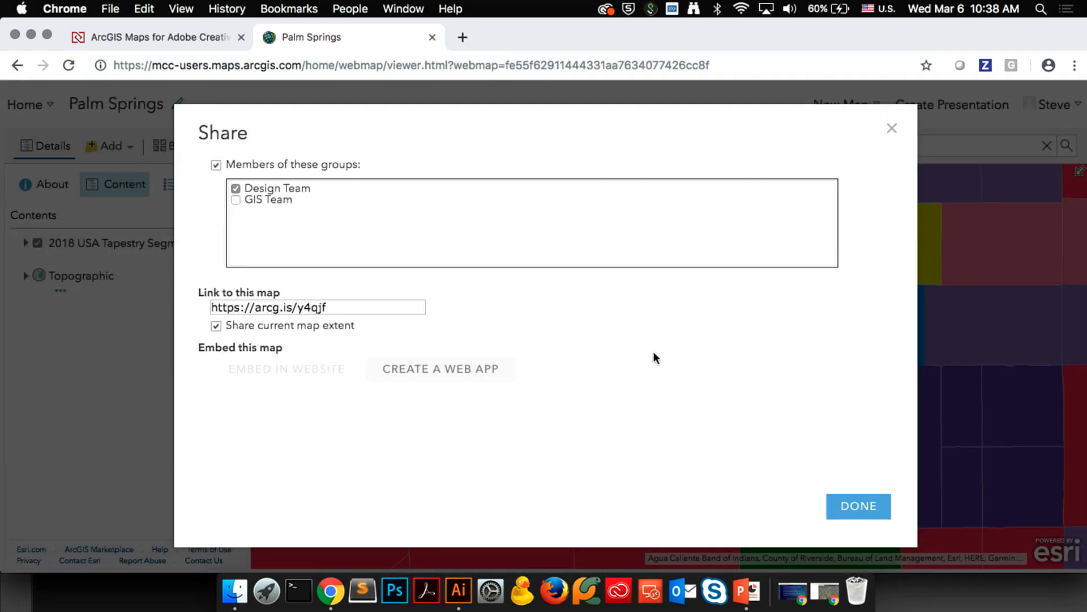
{"action": "left_click", "coordinate": [835, 504]}
{"action": "left_click", "coordinate": [609, 427]}
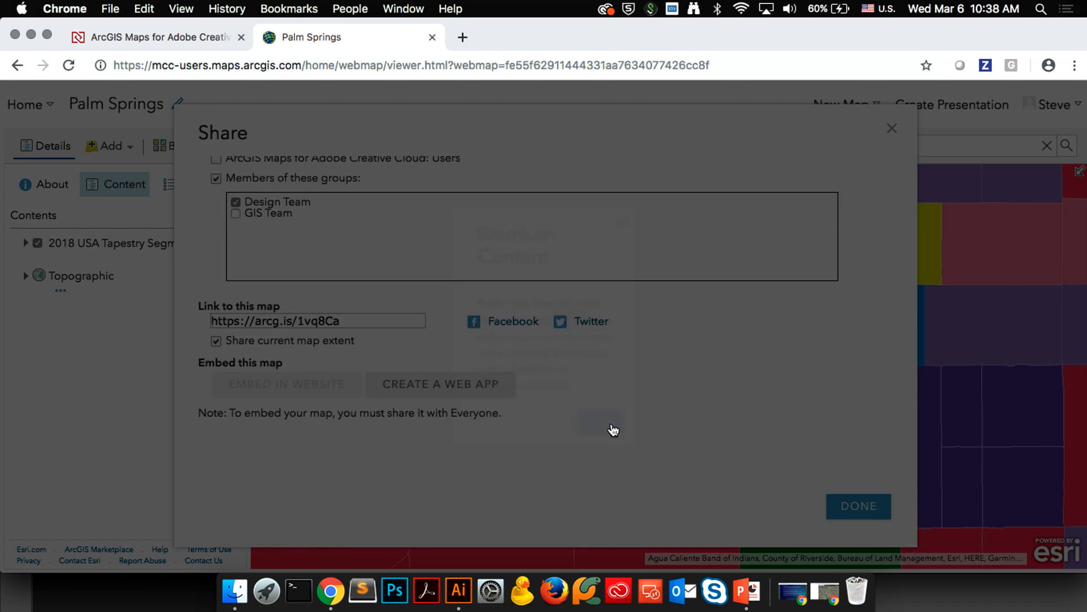
{"action": "left_click", "coordinate": [844, 509]}
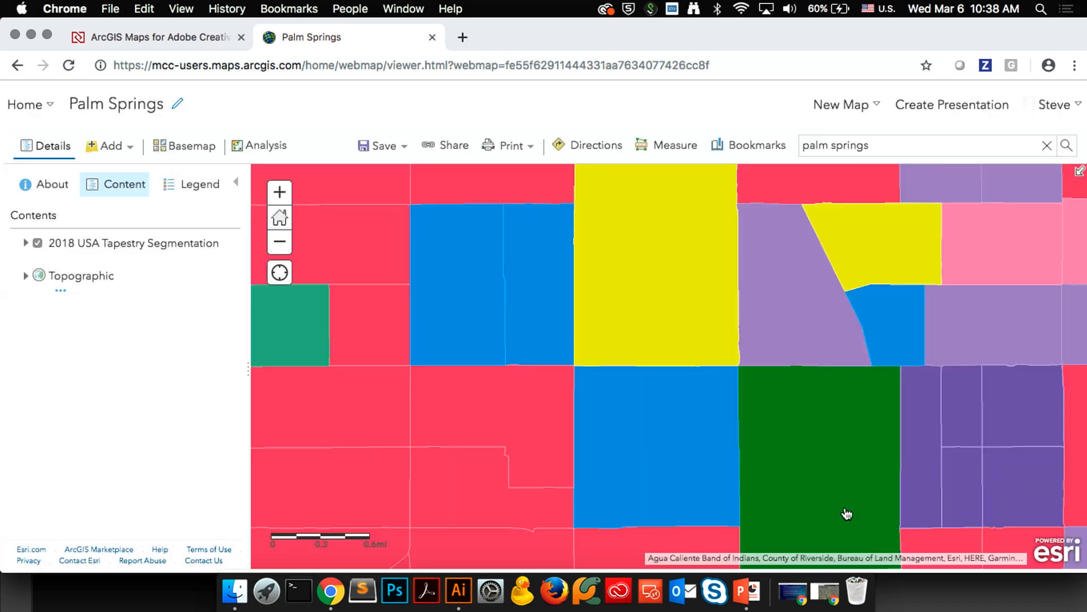
Go to the organization's groups and open the Design Team group.
{"action": "left_click", "coordinate": [34, 105]}
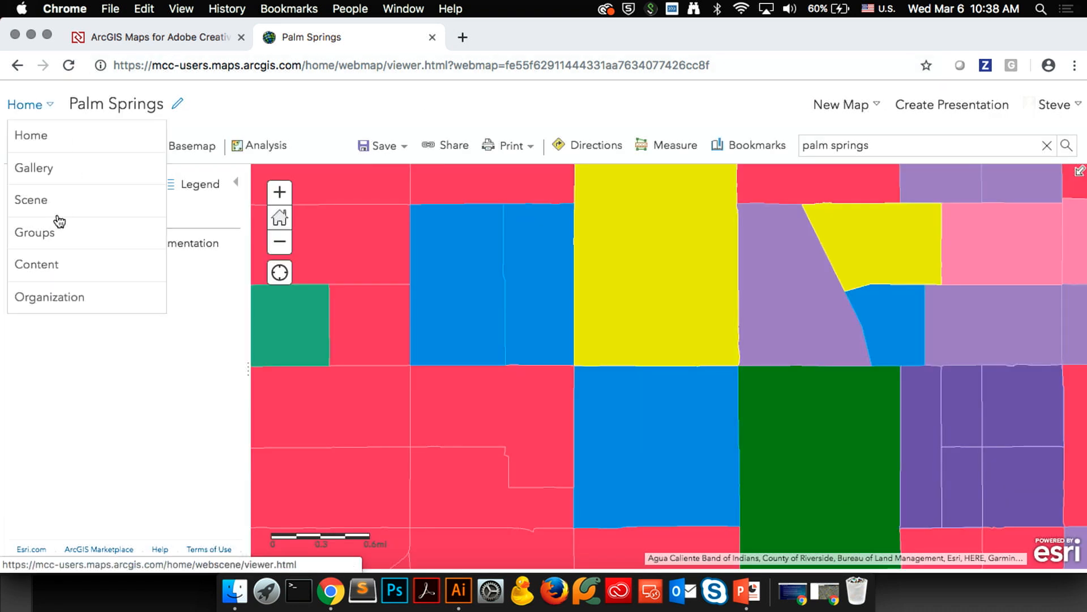
{"action": "left_click", "coordinate": [41, 234]}
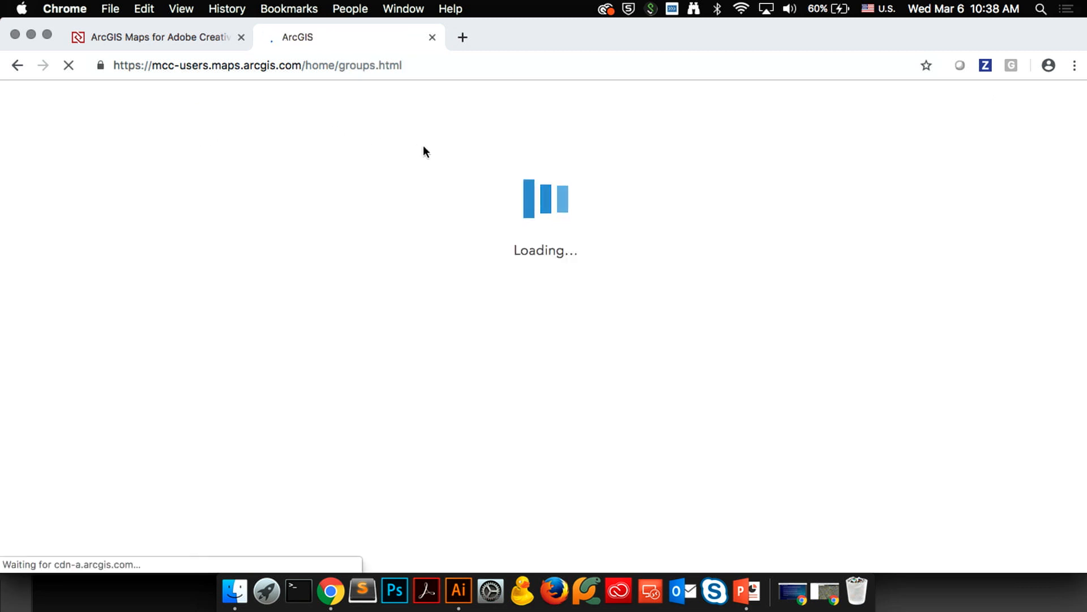
{"action": "scroll", "coordinate": [476, 255], "scroll_direction": "down", "scroll_amount": 3}
{"action": "scroll", "coordinate": [475, 257], "scroll_direction": "down", "scroll_amount": 2}
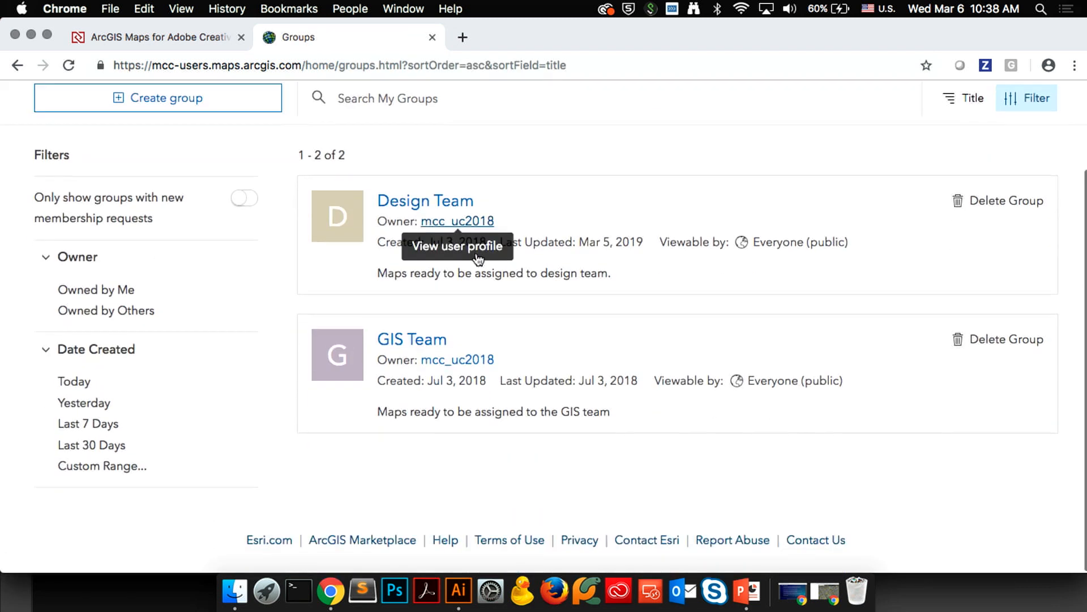
{"action": "left_click", "coordinate": [452, 204]}
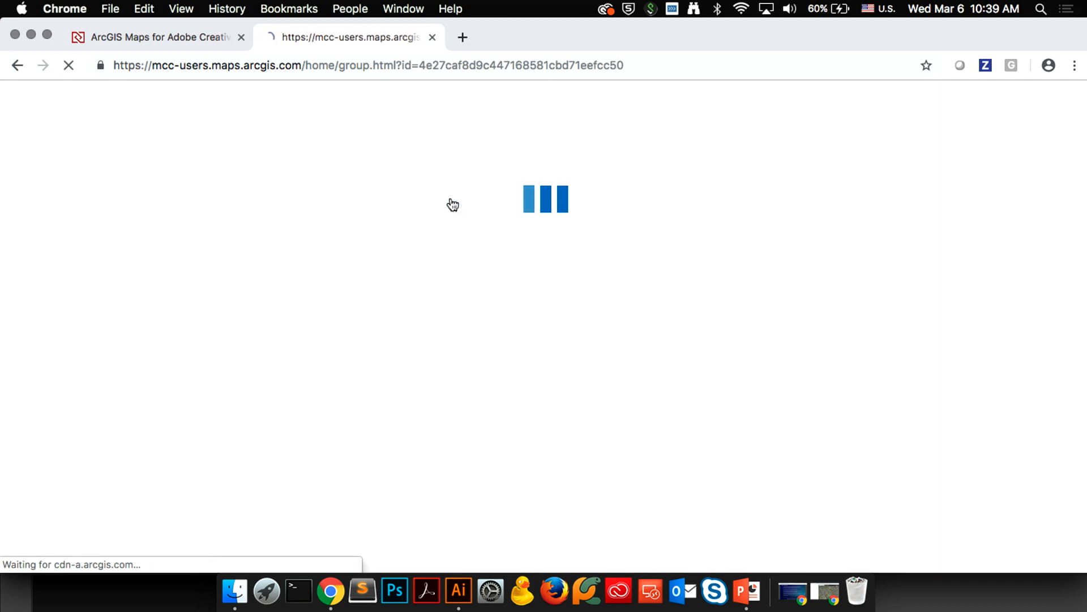
Add the tag M4CC to the Design Team group's tags and save them.
{"action": "scroll", "coordinate": [930, 383], "scroll_direction": "down", "scroll_amount": 5}
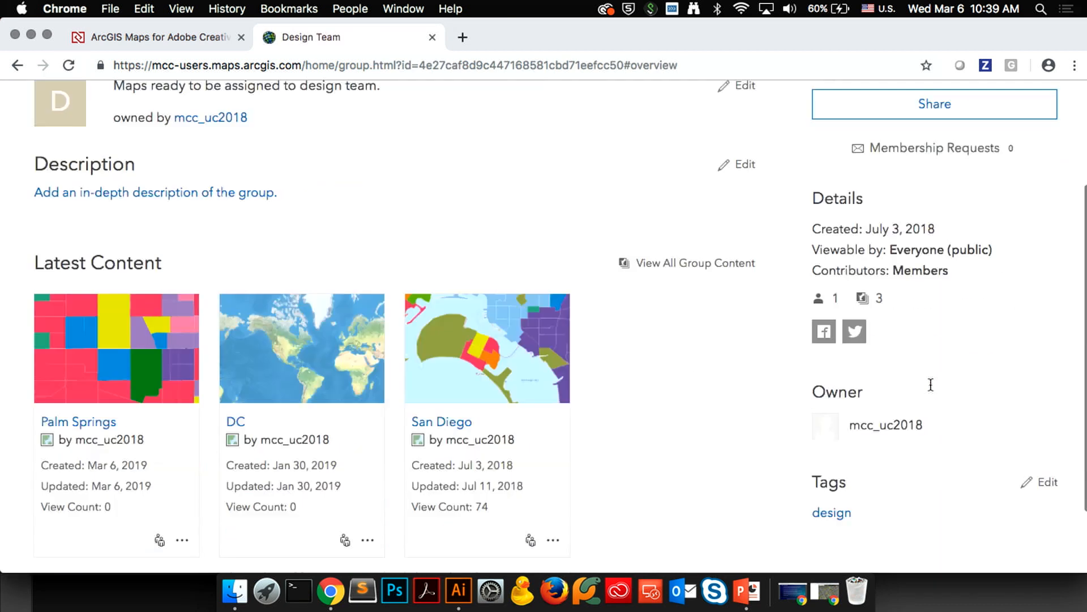
{"action": "left_click", "coordinate": [1032, 399]}
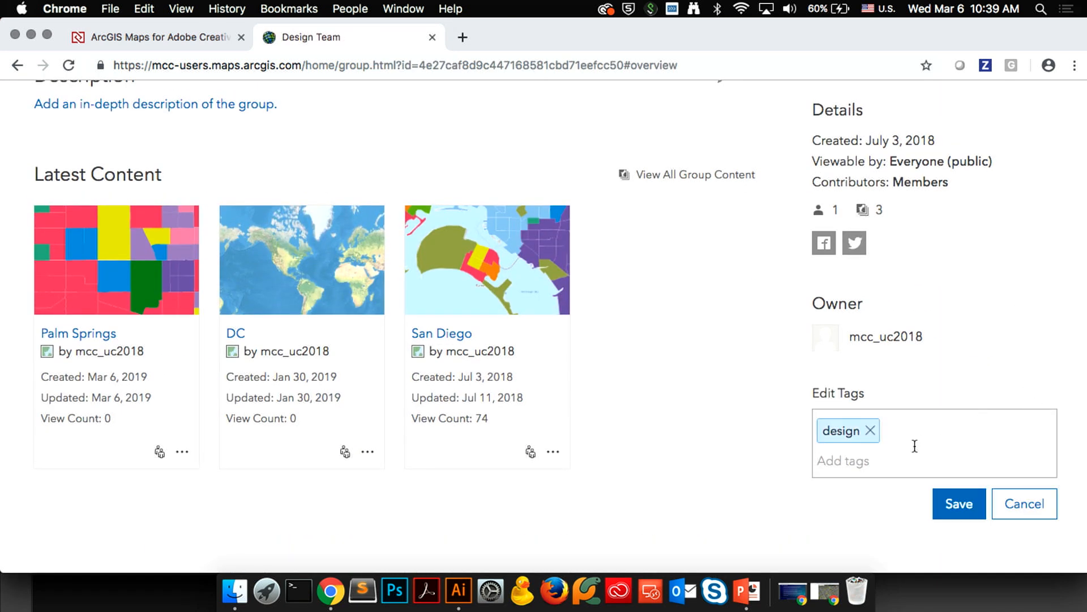
{"action": "type", "text": "M4CC"}
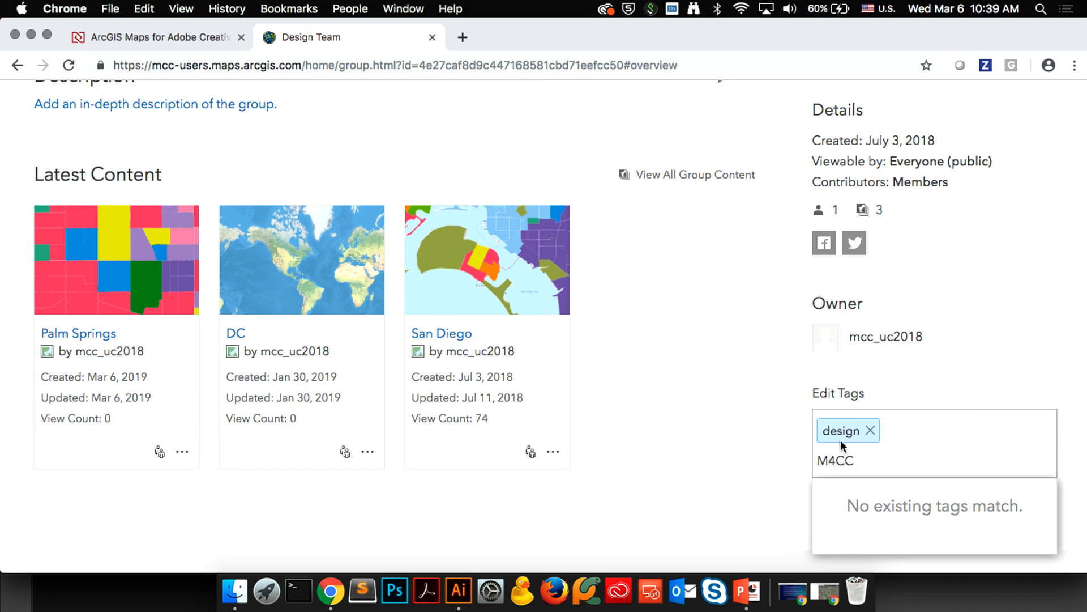
{"action": "key", "text": "Return"}
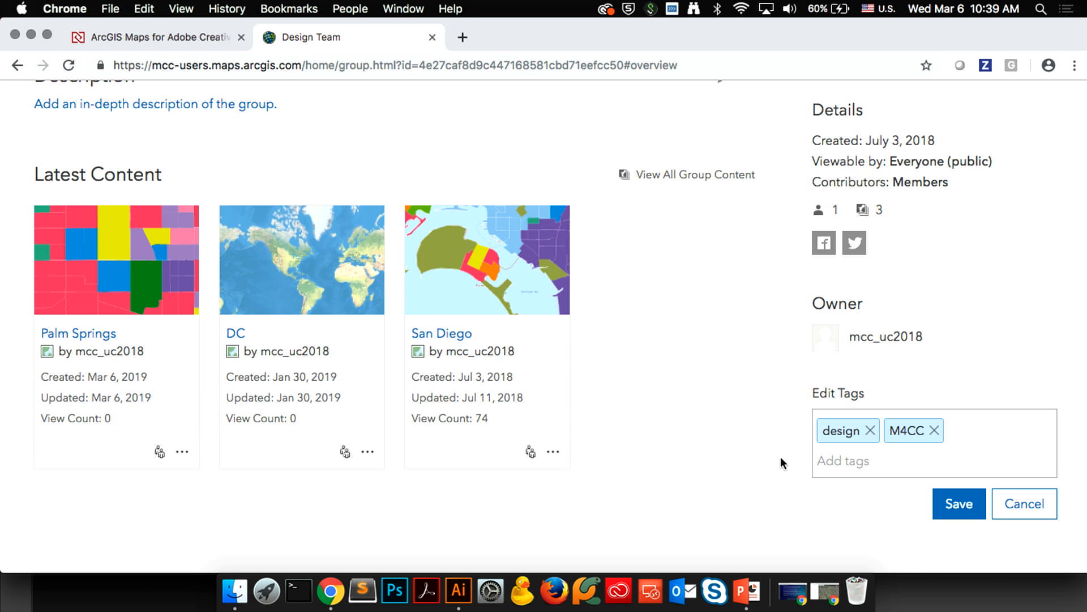
{"action": "left_click", "coordinate": [959, 503]}
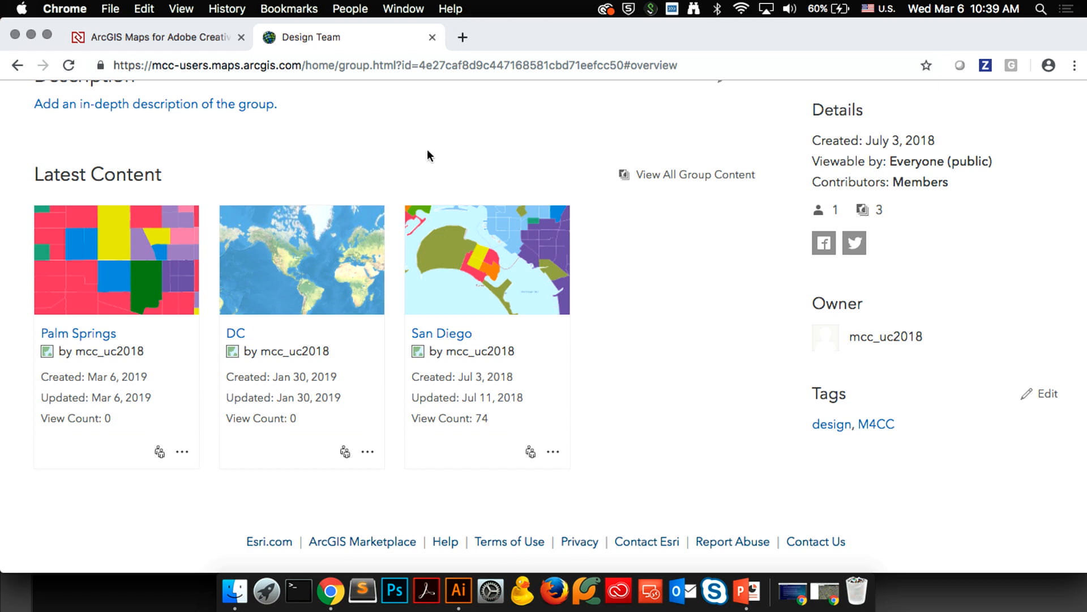
Switch to Adobe Illustrator and shift the ArcGIS Maps panel window slightly within the workspace.
{"action": "scroll", "coordinate": [661, 287], "scroll_direction": "up", "scroll_amount": 3}
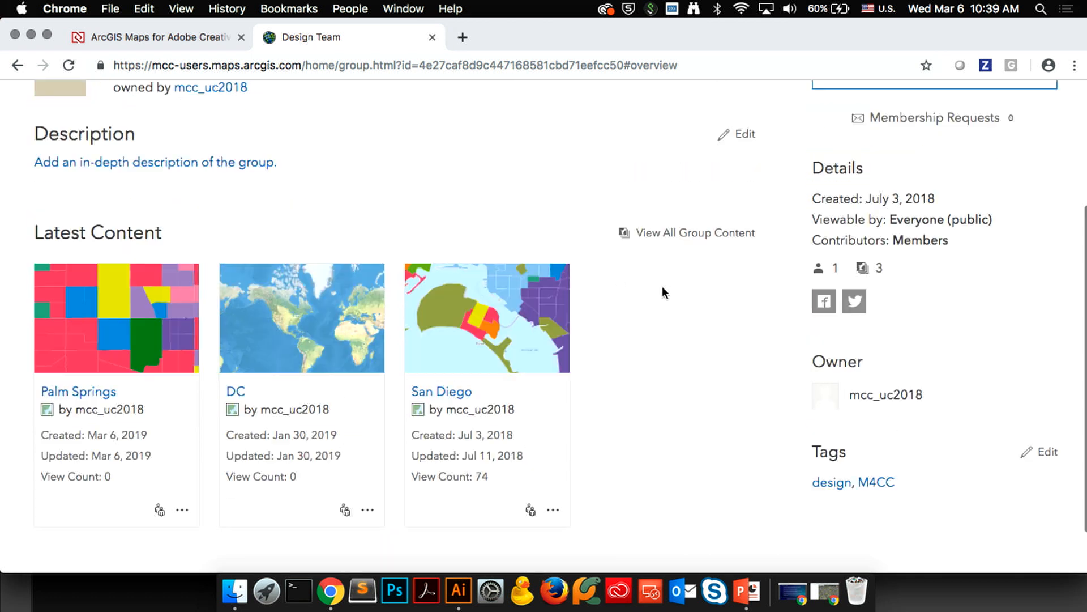
{"action": "scroll", "coordinate": [657, 298], "scroll_direction": "down", "scroll_amount": 2}
{"action": "left_click", "coordinate": [458, 590]}
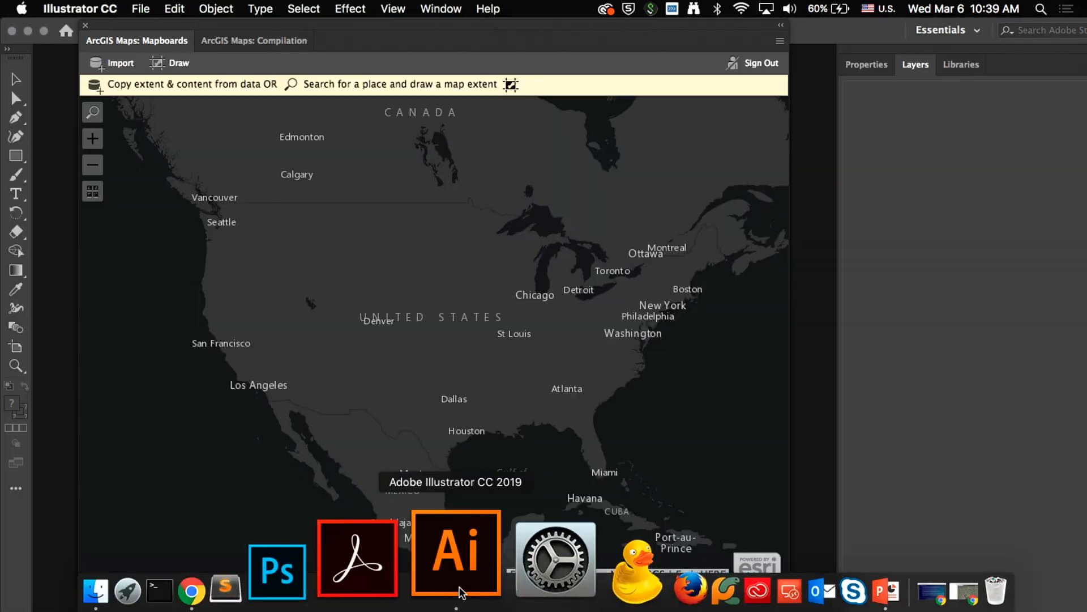
{"action": "left_click_drag", "start_coordinate": [450, 30], "coordinate": [468, 34]}
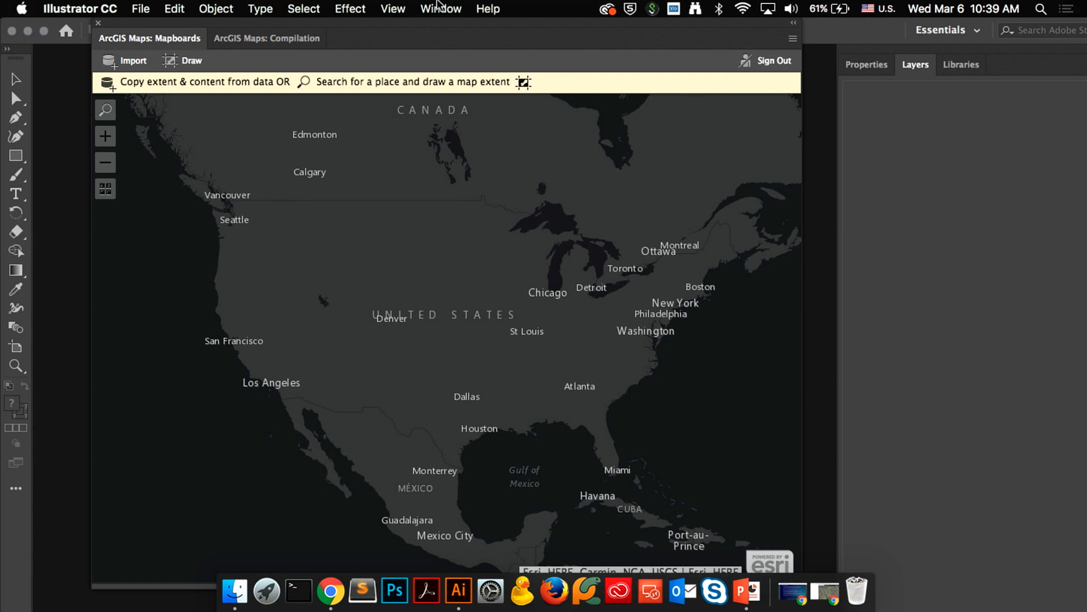
{"action": "left_click", "coordinate": [440, 8]}
{"action": "mouse_move", "coordinate": [534, 93]}
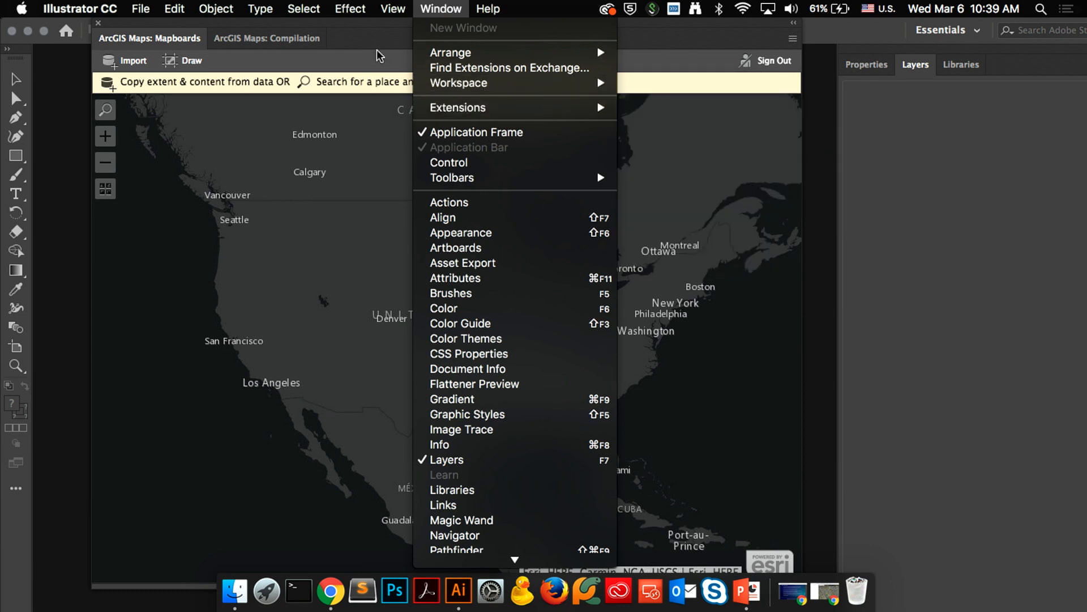
{"action": "left_click", "coordinate": [327, 62]}
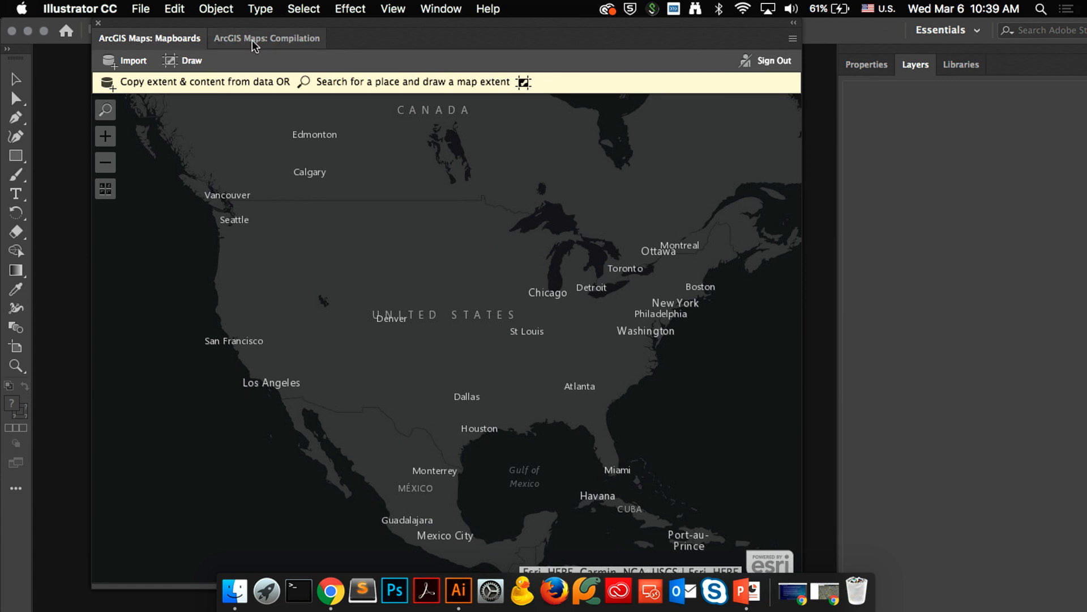
{"action": "left_click", "coordinate": [193, 61]}
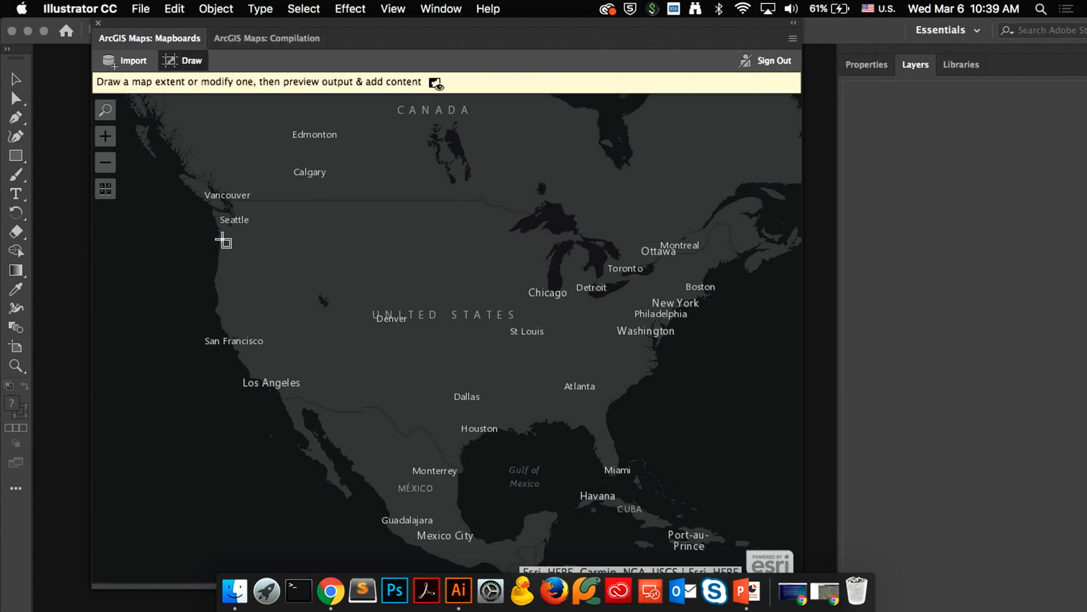
{"action": "left_click_drag", "start_coordinate": [189, 202], "coordinate": [336, 320]}
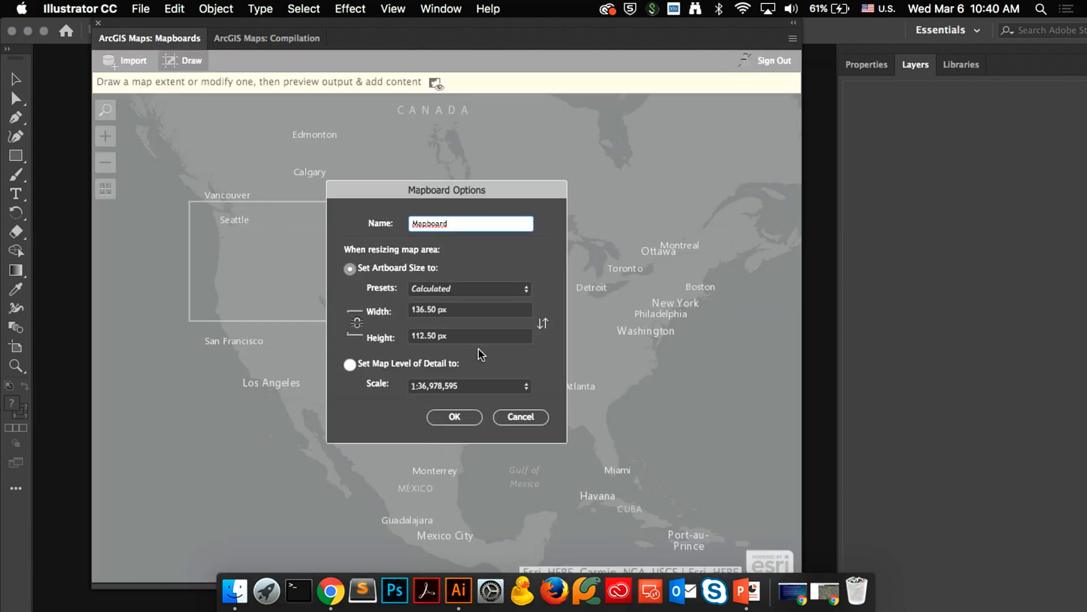
{"action": "left_click", "coordinate": [512, 415]}
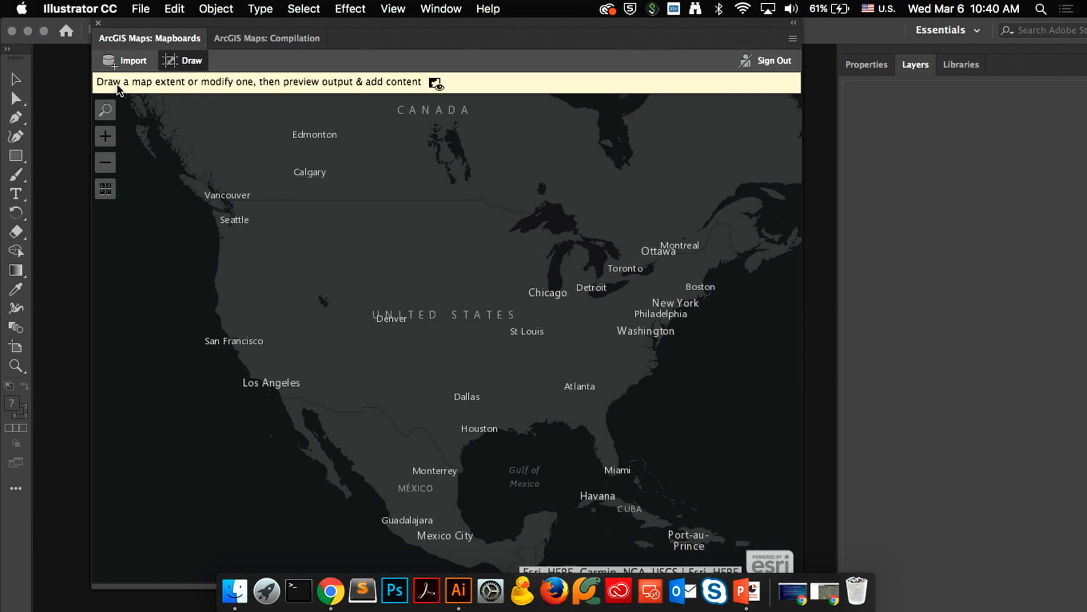
Create a mapboard from the Palm Springs web map in the organization's Design Team group.
{"action": "left_click", "coordinate": [111, 62]}
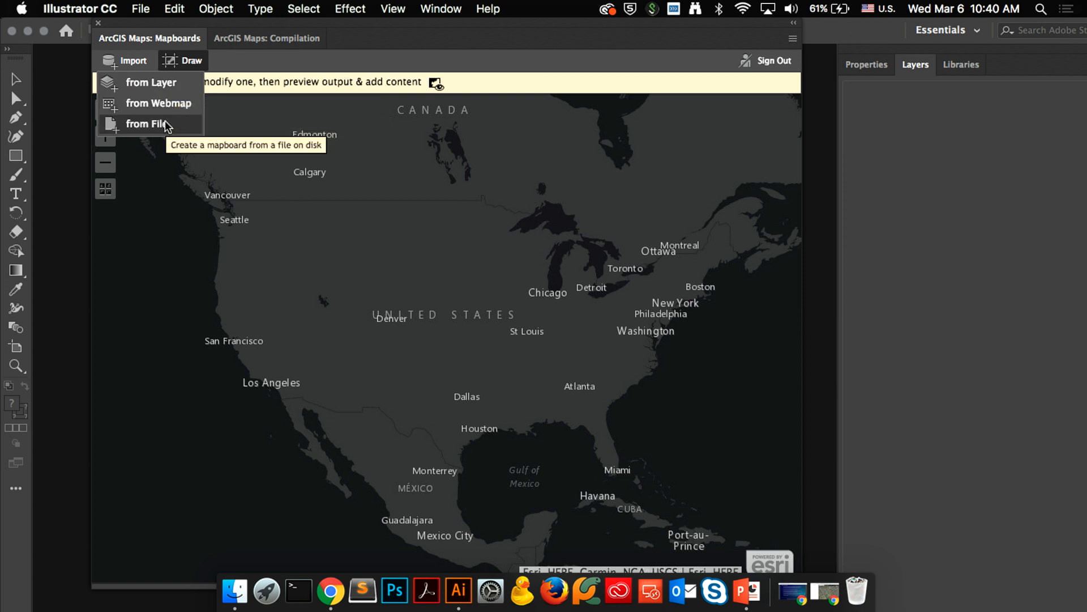
{"action": "left_click", "coordinate": [181, 105]}
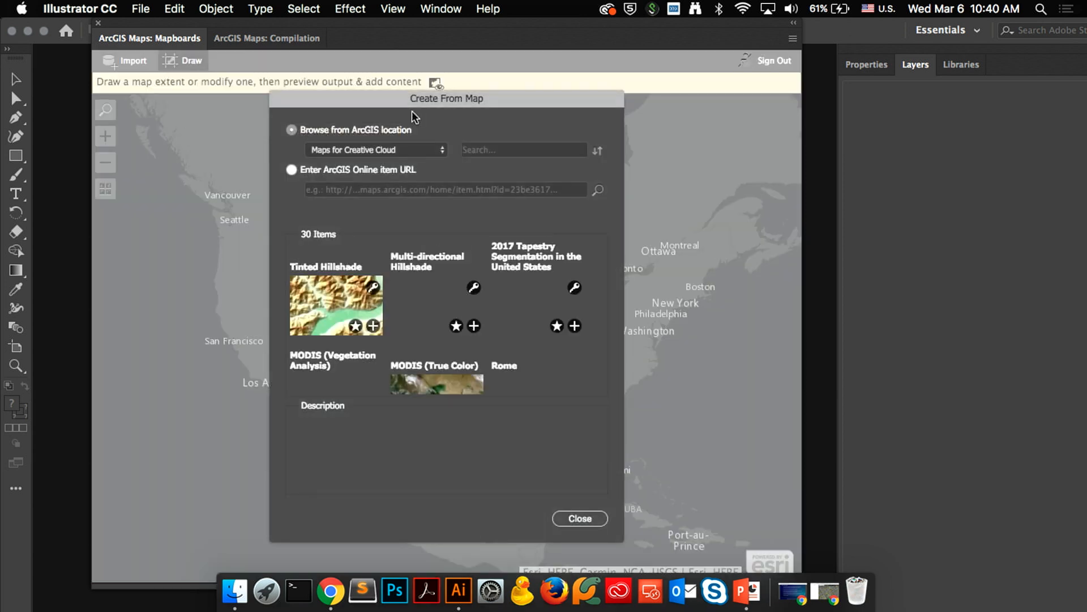
{"action": "left_click", "coordinate": [441, 149]}
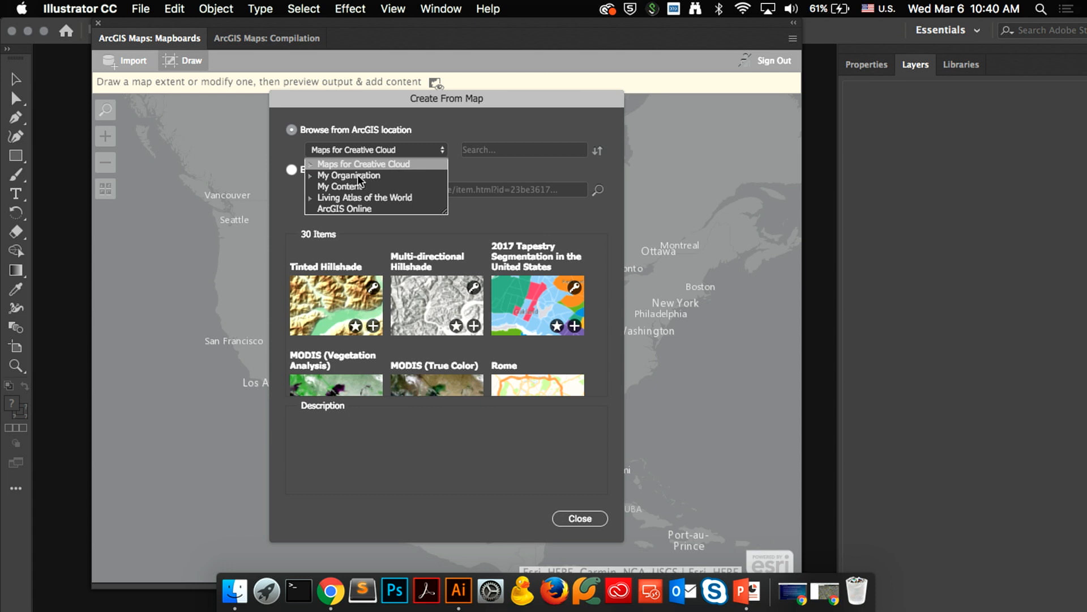
{"action": "left_click", "coordinate": [310, 175]}
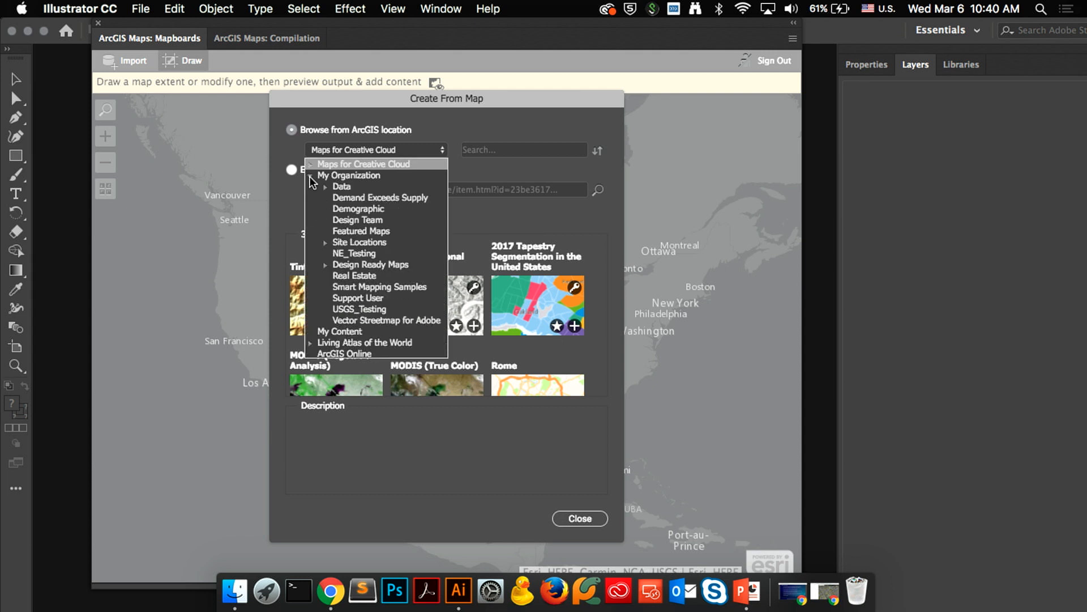
{"action": "left_click", "coordinate": [355, 221]}
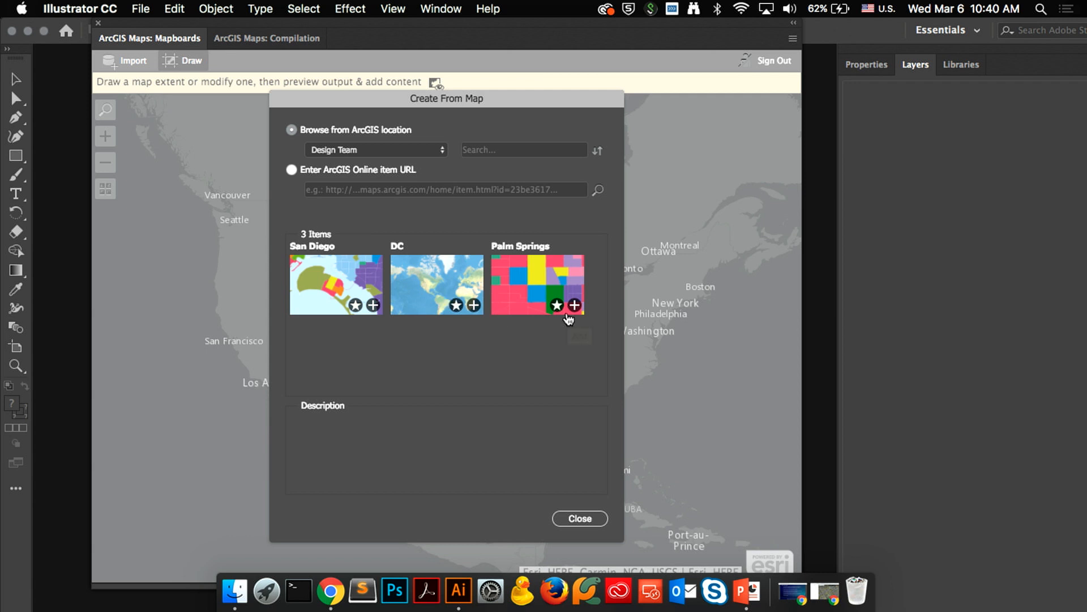
{"action": "left_click", "coordinate": [577, 291]}
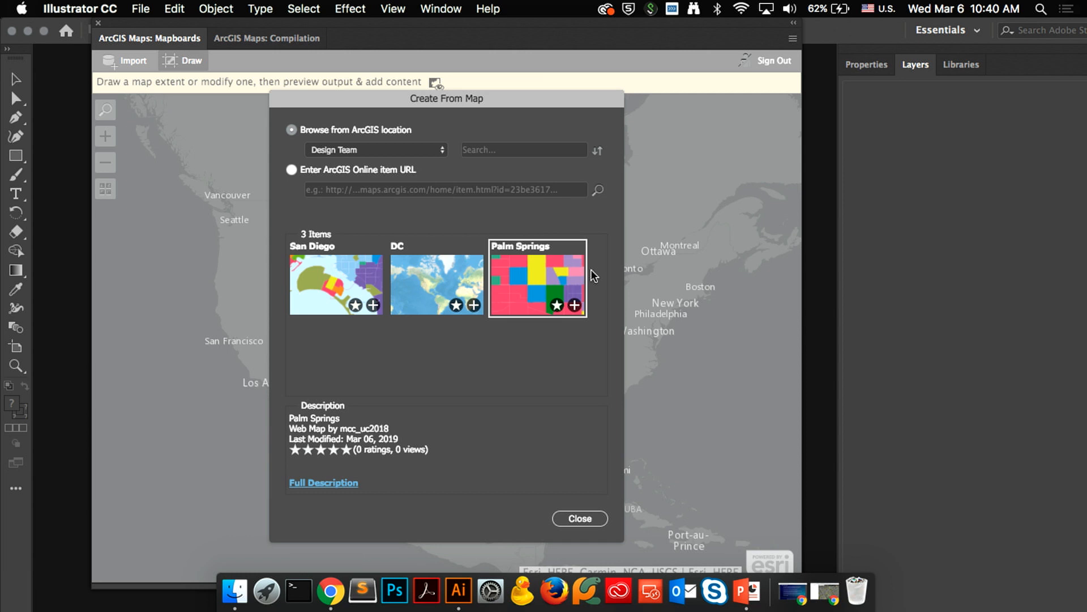
{"action": "left_click", "coordinate": [575, 305]}
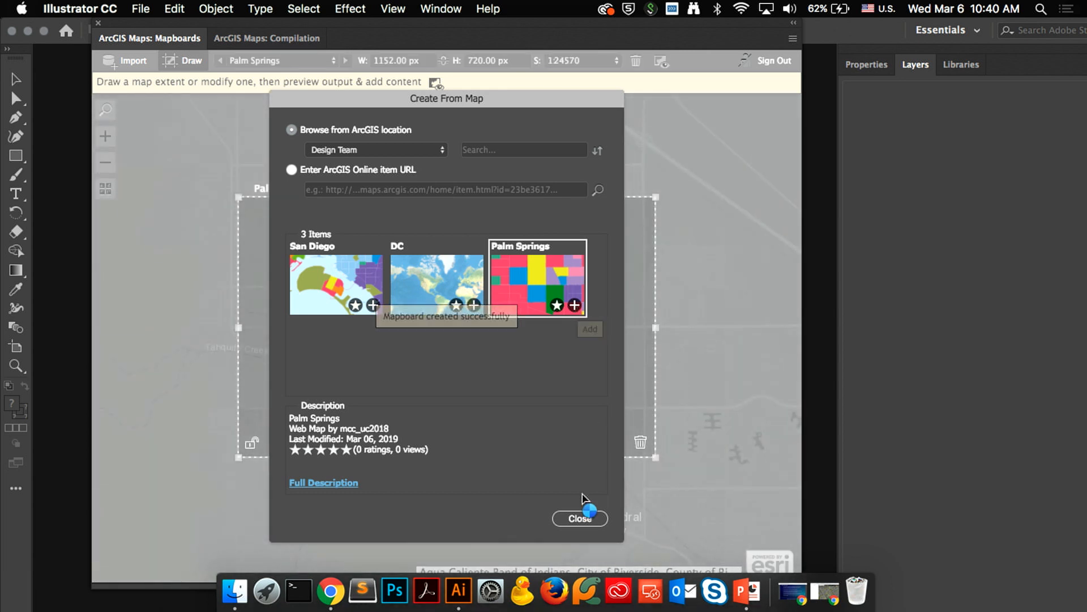
{"action": "left_click", "coordinate": [579, 518]}
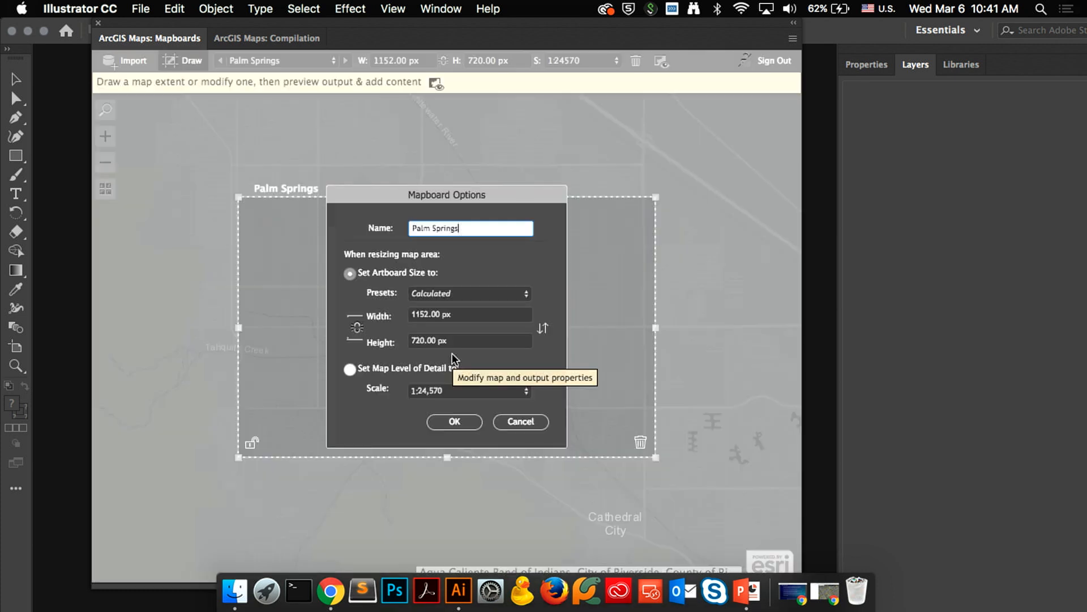
Set the Palm Springs mapboard to resize by map level of detail at a scale of 1:30,000.
{"action": "left_click", "coordinate": [452, 352]}
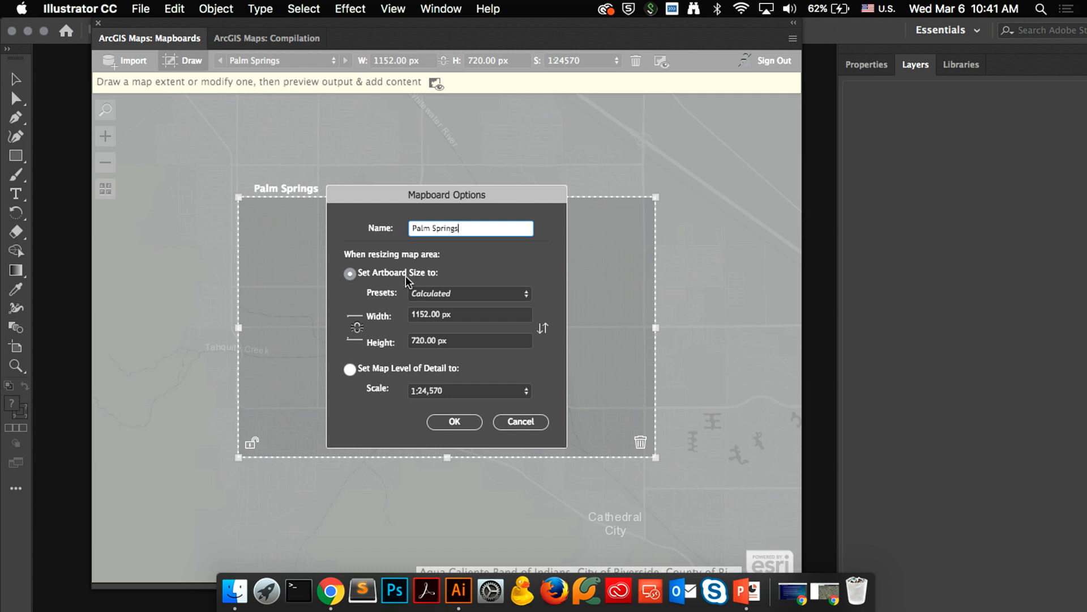
{"action": "left_click", "coordinate": [352, 369]}
{"action": "left_click", "coordinate": [453, 391]}
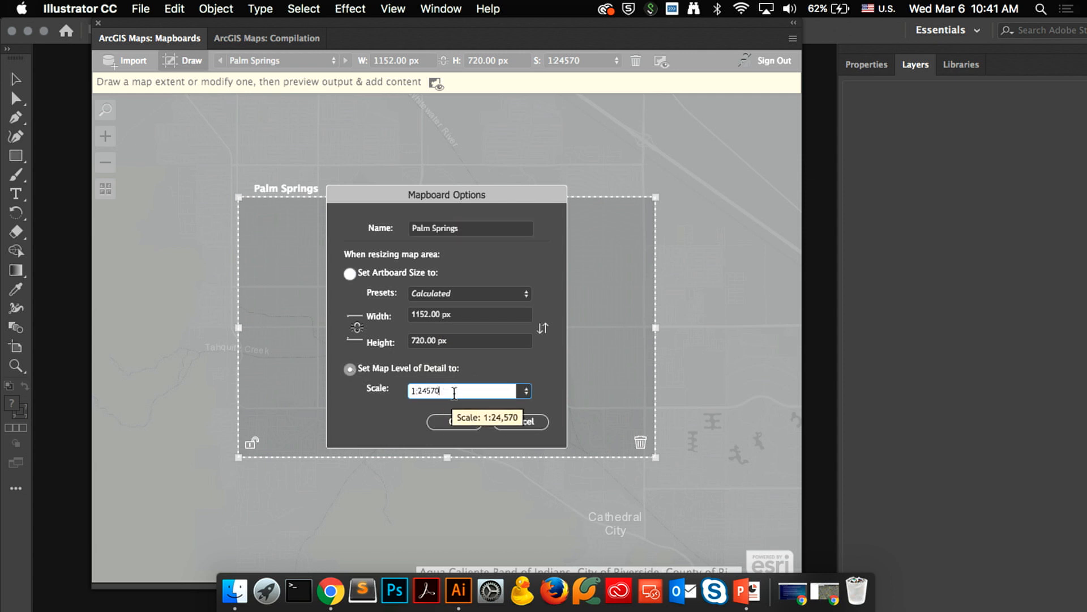
{"action": "key", "text": "BackSpace"}
{"action": "key", "text": "BackSpace"}
{"action": "key", "text": "BackSpace"}
{"action": "key", "text": "BackSpace"}
{"action": "key", "text": "BackSpace"}
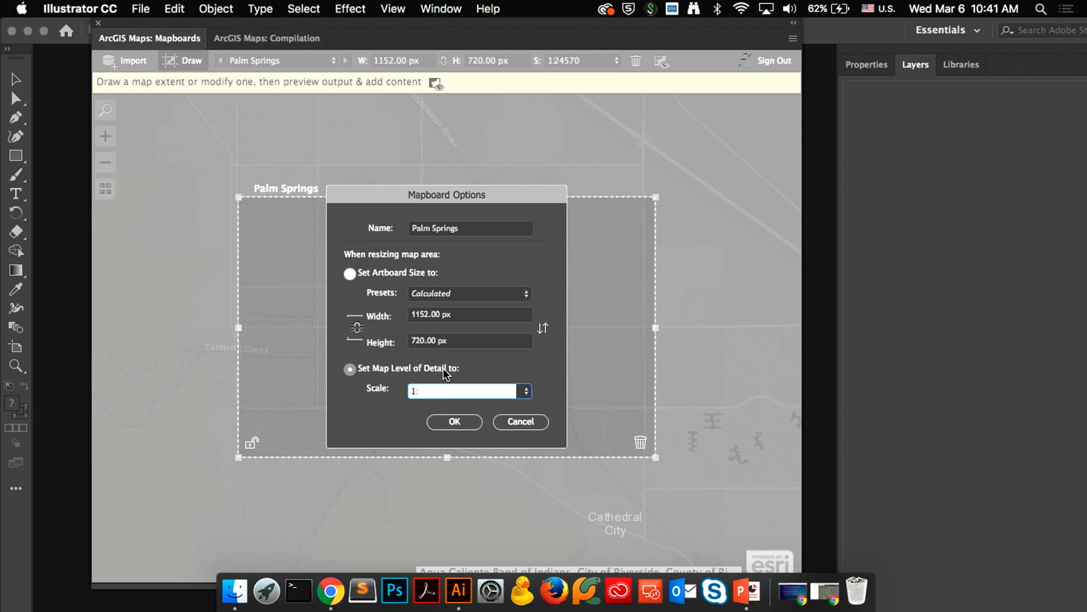
{"action": "type", "text": "30,000"}
{"action": "left_click", "coordinate": [410, 420]}
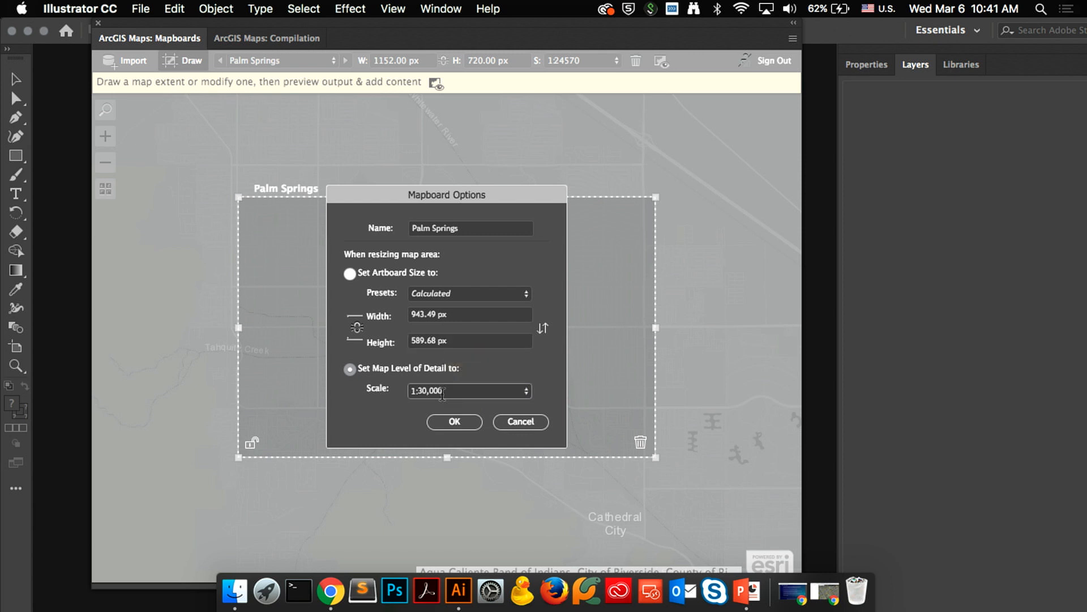
{"action": "left_click", "coordinate": [442, 421]}
Narrow the Palm Springs mapboard to about 698 px wide and check its size and scale in the mapboard options.
{"action": "left_click_drag", "start_coordinate": [238, 327], "coordinate": [345, 340]}
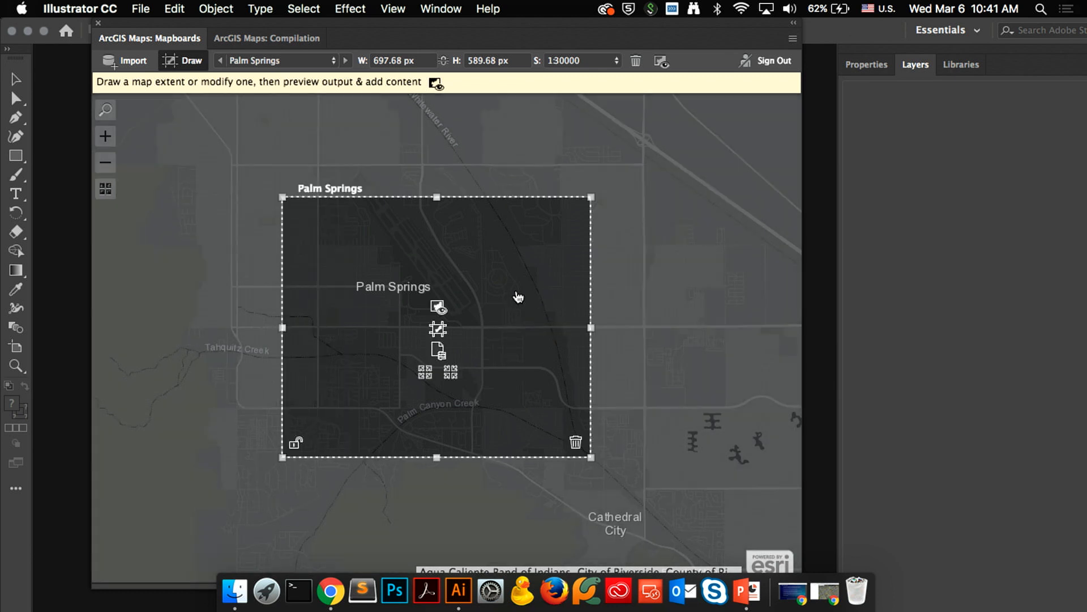
{"action": "left_click", "coordinate": [440, 348]}
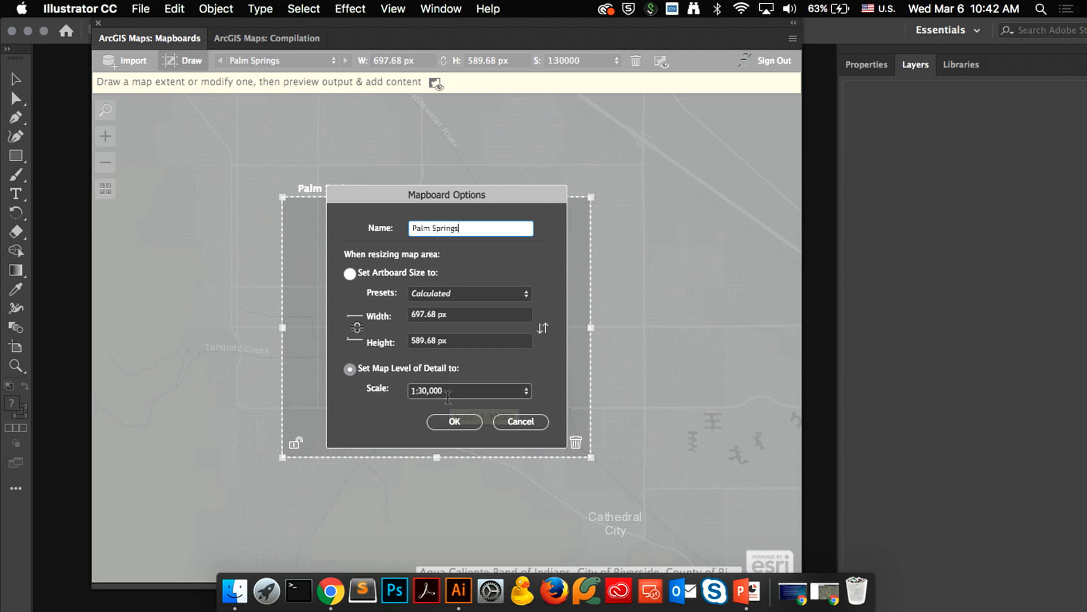
{"action": "left_click", "coordinate": [447, 420]}
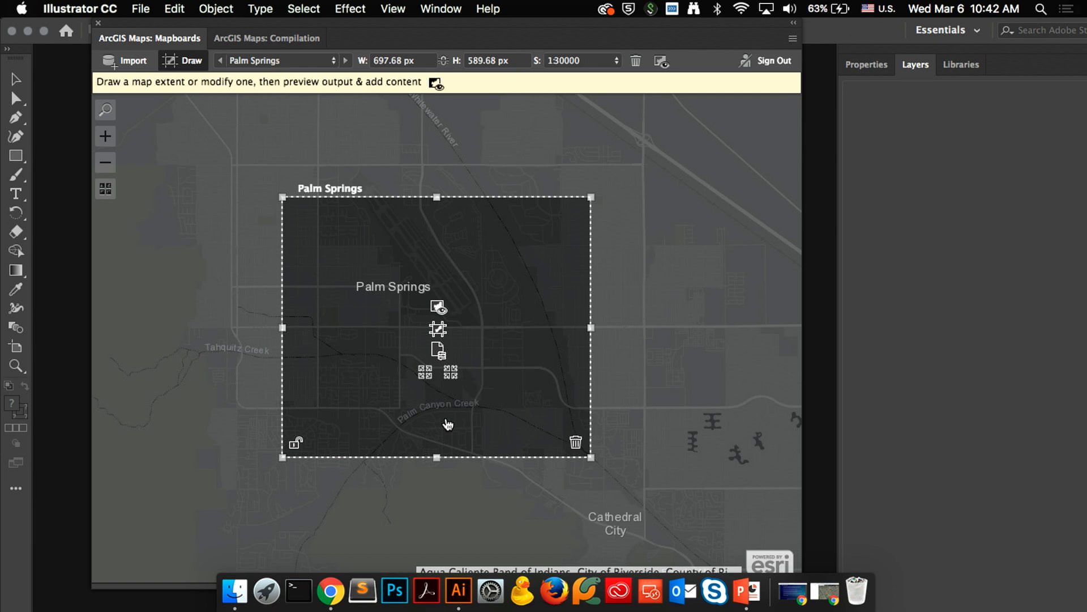
Open the mapboard's compilation and delete the ten hidden 2018 USA Tapestry Segmentation layers from its contents.
{"action": "left_click", "coordinate": [248, 42]}
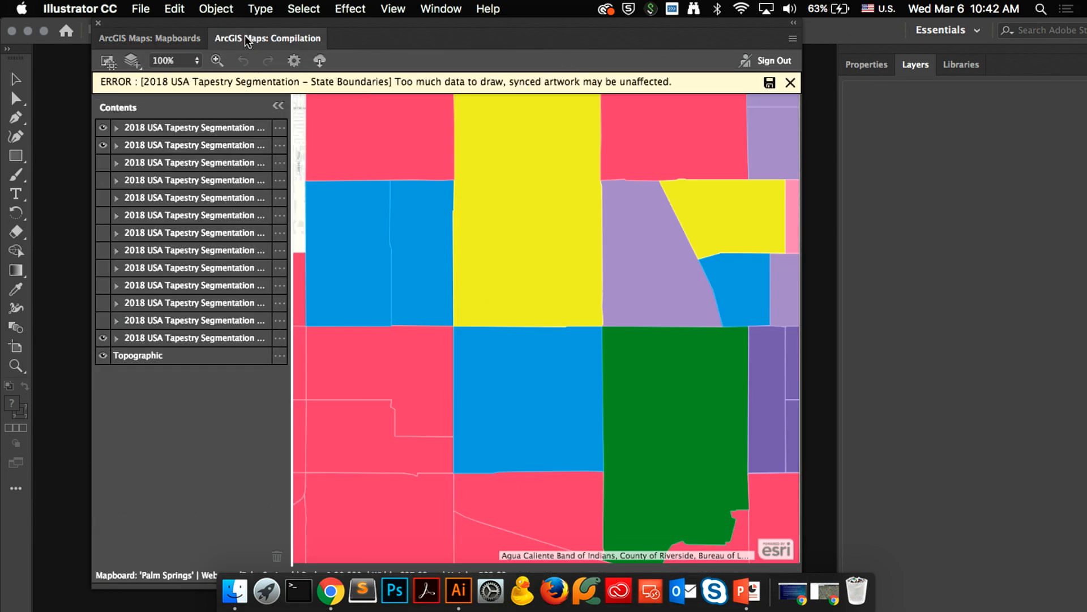
{"action": "left_click", "coordinate": [182, 57]}
{"action": "left_click", "coordinate": [170, 129]}
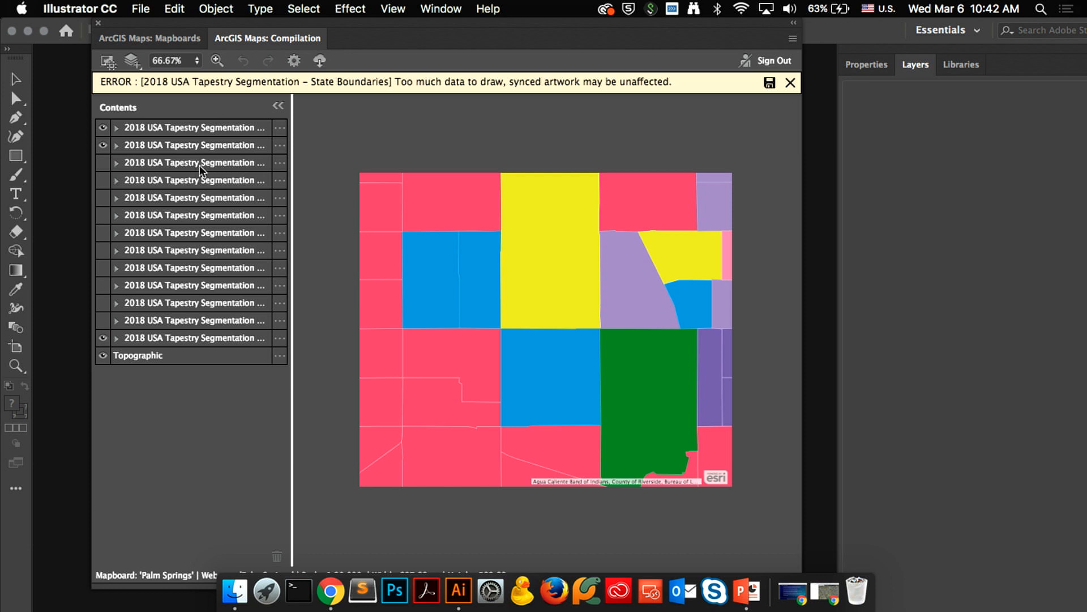
{"action": "left_click", "coordinate": [152, 164]}
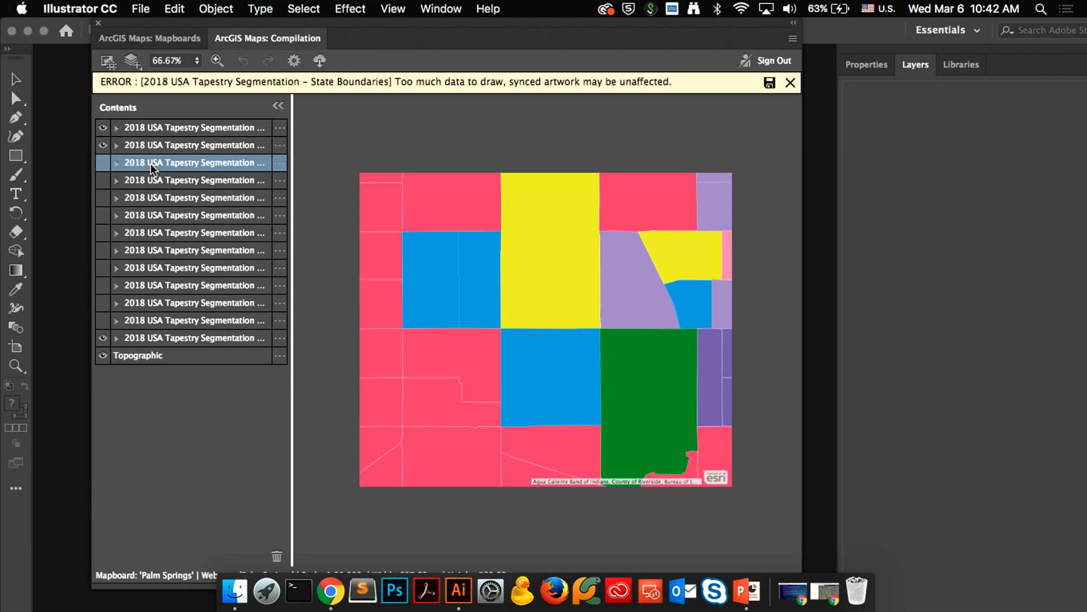
{"action": "left_click", "coordinate": [155, 321], "text": "shift"}
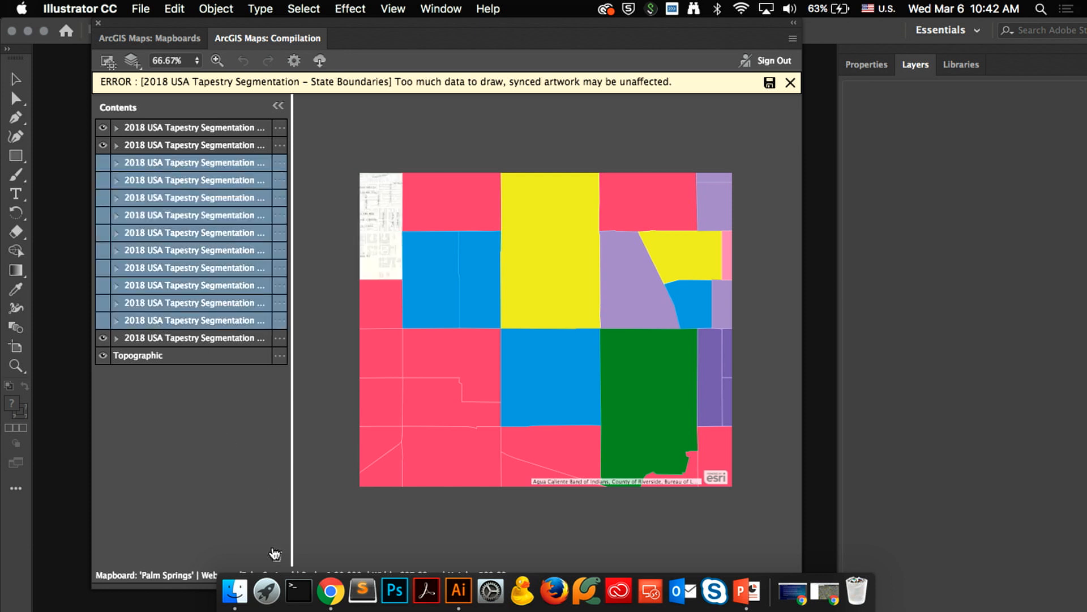
{"action": "left_click", "coordinate": [276, 558]}
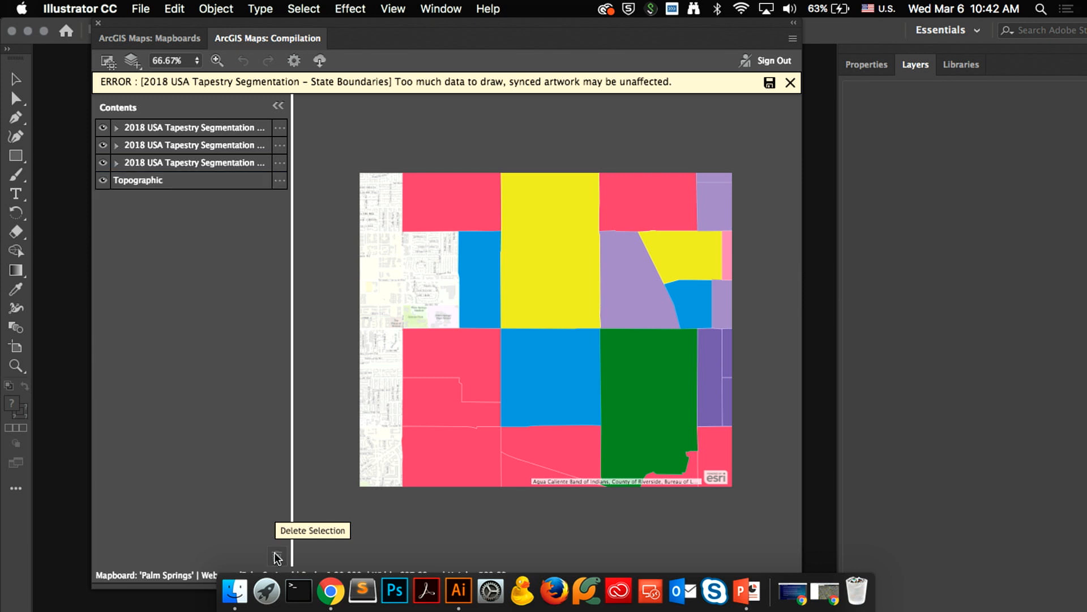
Widen the contents list and expand the legends of the State Boundaries, County Boundaries and Block Group tapestry layers.
{"action": "left_click", "coordinate": [280, 180]}
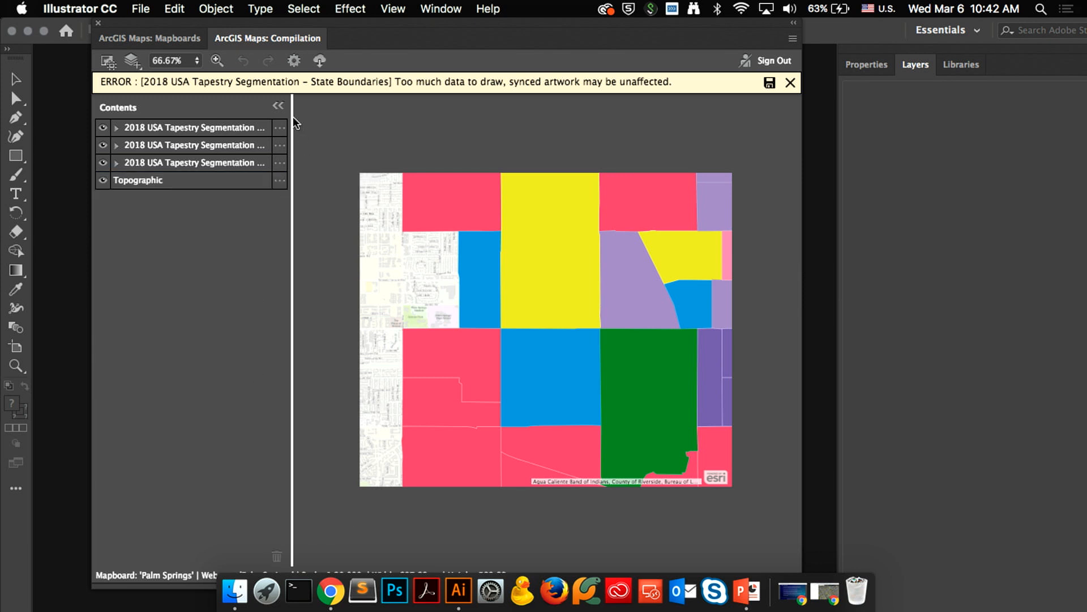
{"action": "left_click_drag", "start_coordinate": [292, 117], "coordinate": [373, 117]}
{"action": "left_click", "coordinate": [360, 127]}
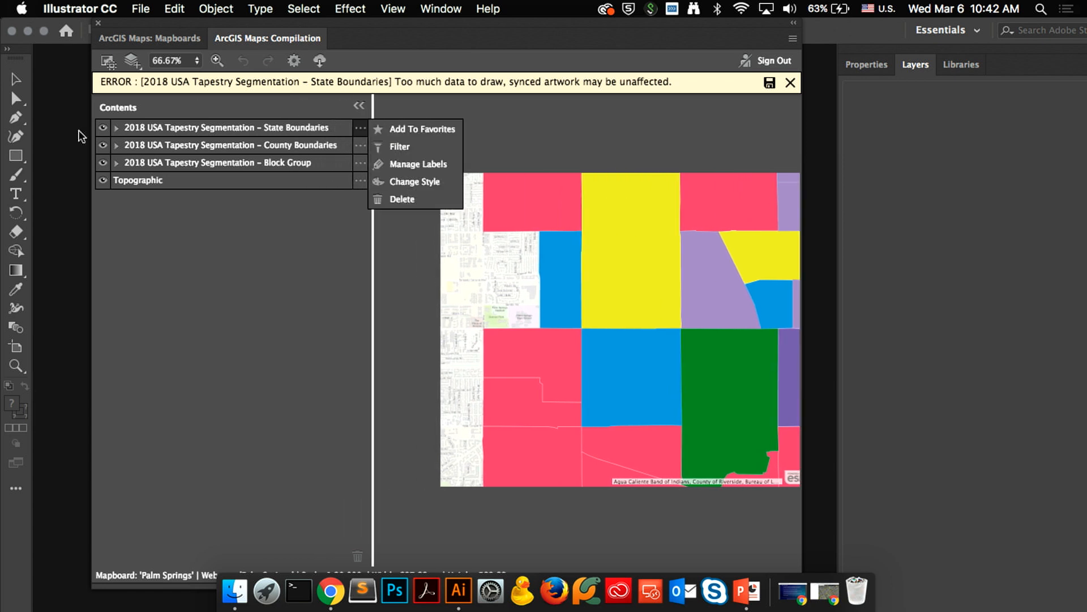
{"action": "left_click", "coordinate": [115, 129]}
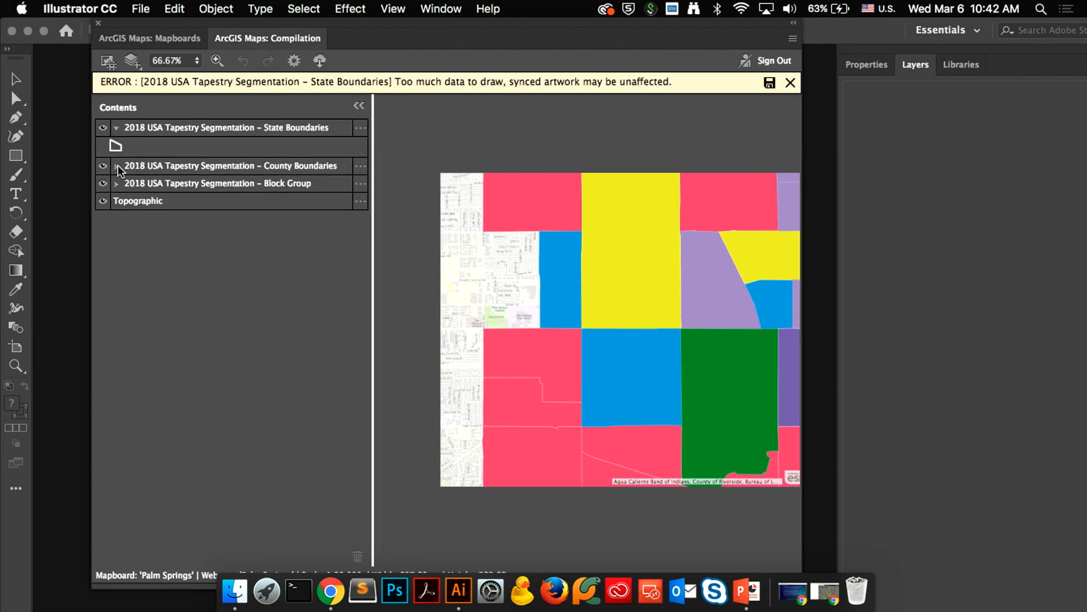
{"action": "left_click", "coordinate": [117, 166]}
{"action": "left_click", "coordinate": [118, 205]}
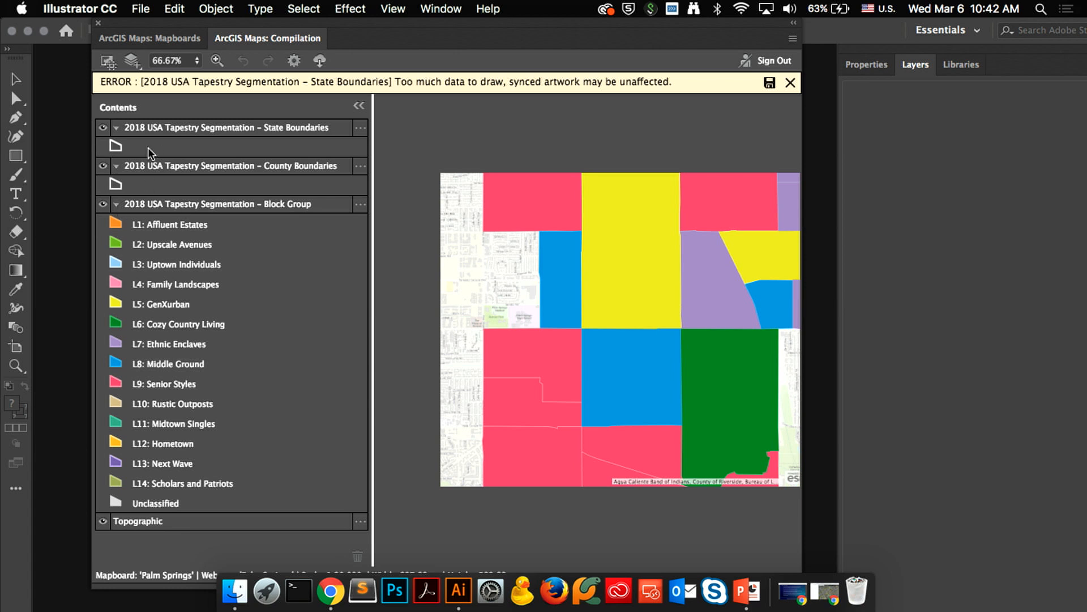
Delete the State Boundaries and County Boundaries tapestry layers from the compilation and collapse the Block Group legend.
{"action": "left_click", "coordinate": [360, 128]}
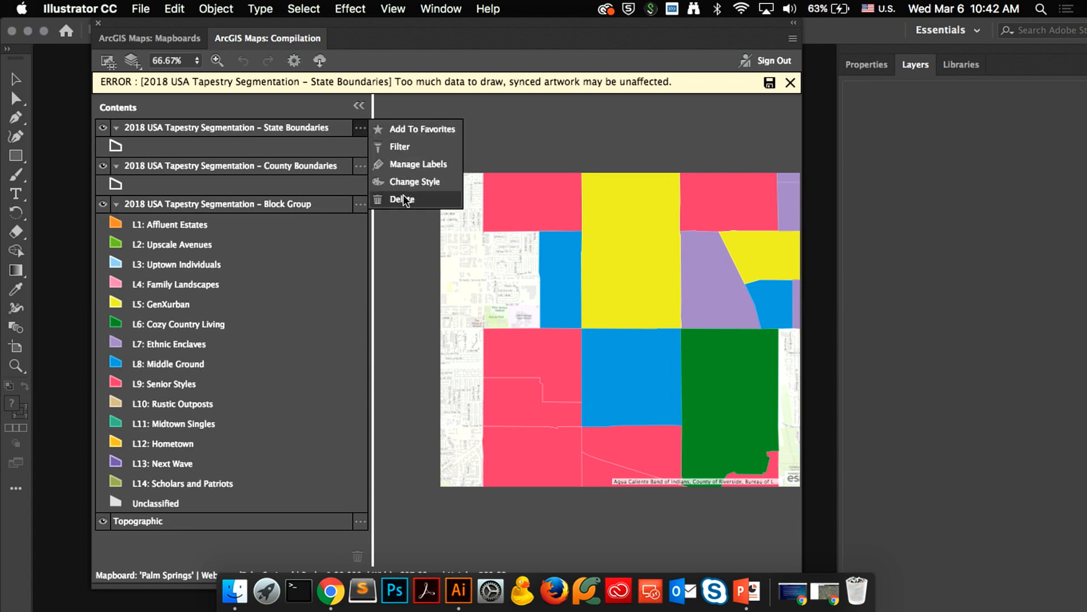
{"action": "left_click", "coordinate": [403, 200]}
{"action": "left_click", "coordinate": [360, 127]}
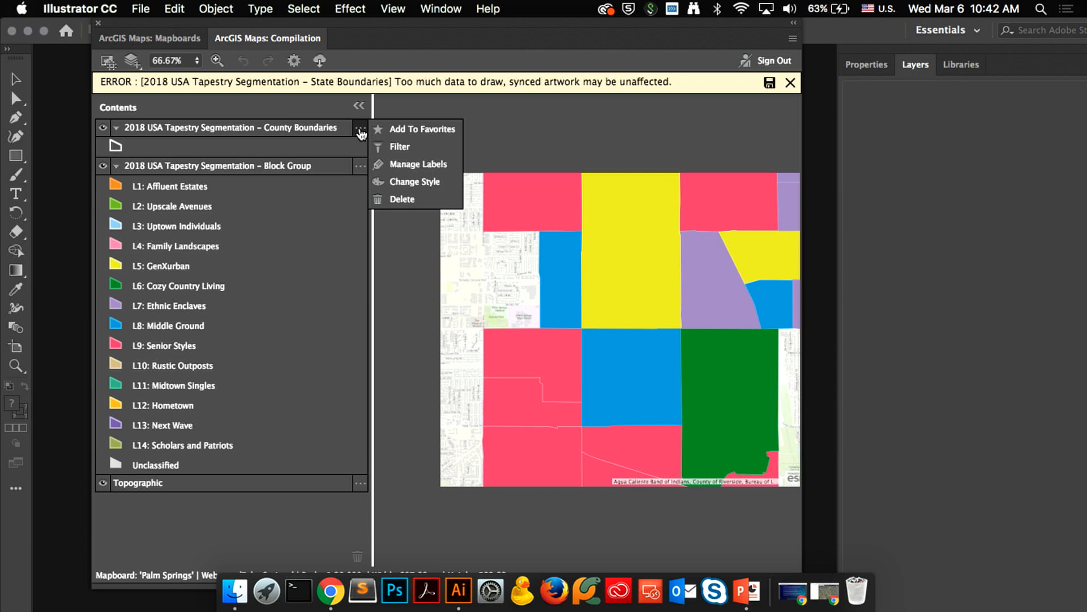
{"action": "left_click", "coordinate": [404, 199]}
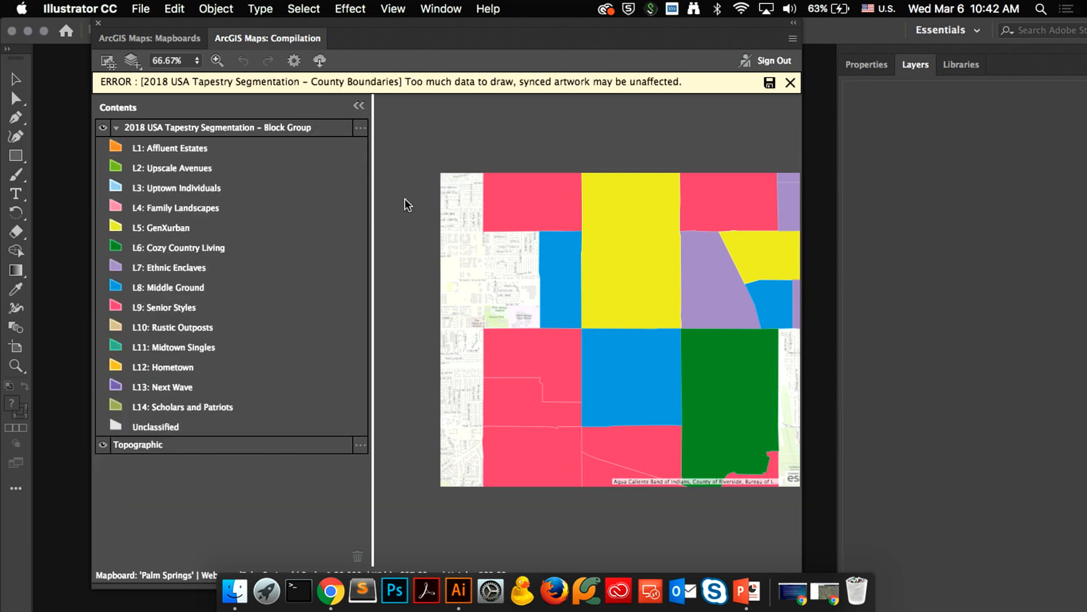
{"action": "left_click", "coordinate": [115, 129]}
Search the Maps for Creative Cloud layers for "census tracts" and add USA Census Tract Areas to the map.
{"action": "left_click", "coordinate": [132, 60]}
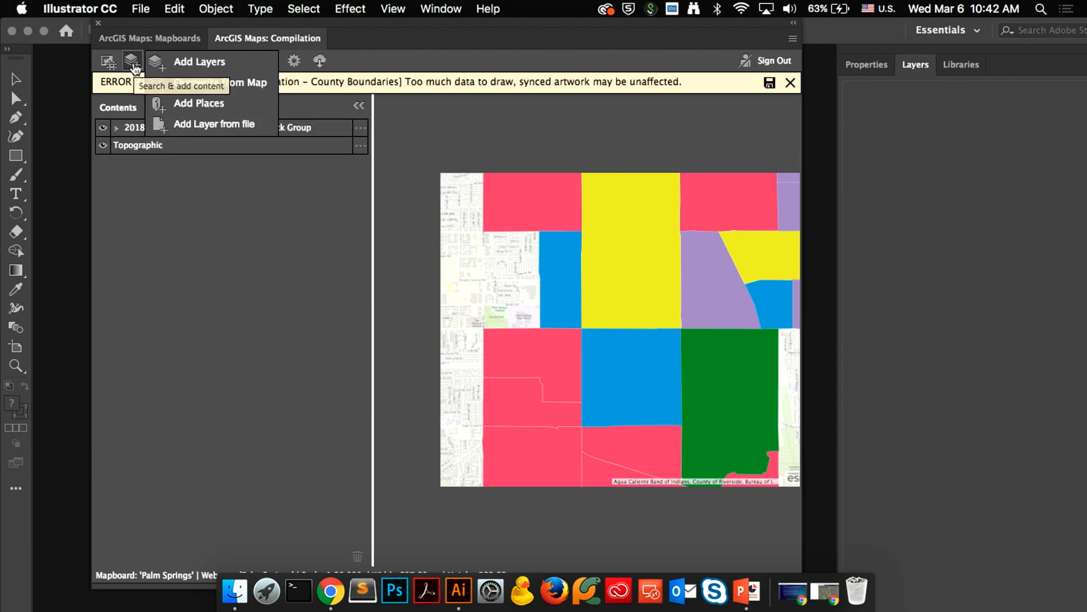
{"action": "left_click", "coordinate": [178, 61]}
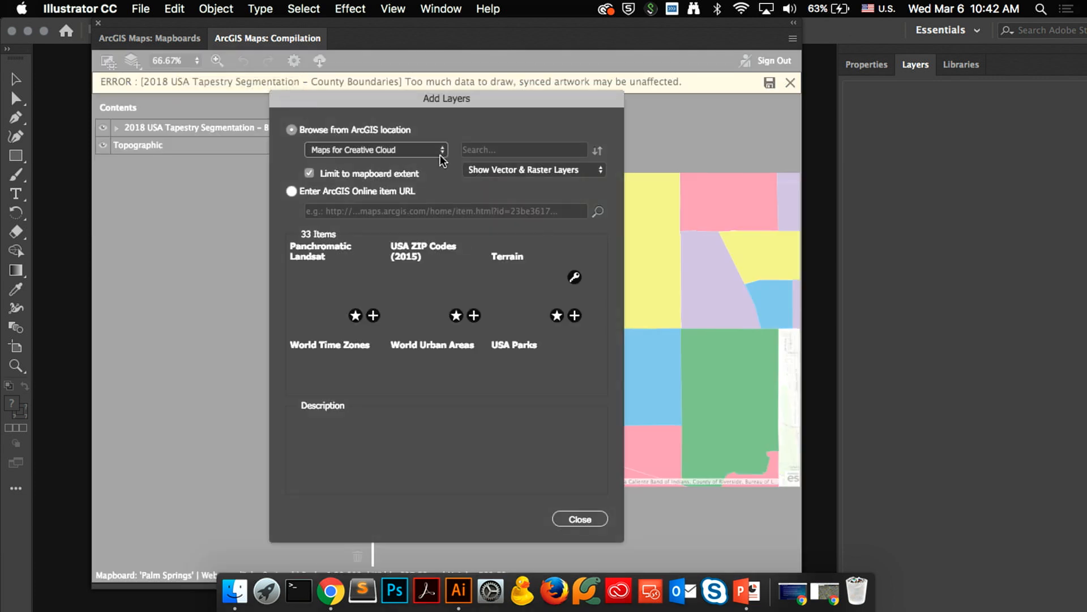
{"action": "left_click", "coordinate": [489, 150]}
{"action": "type", "text": "census tracts"}
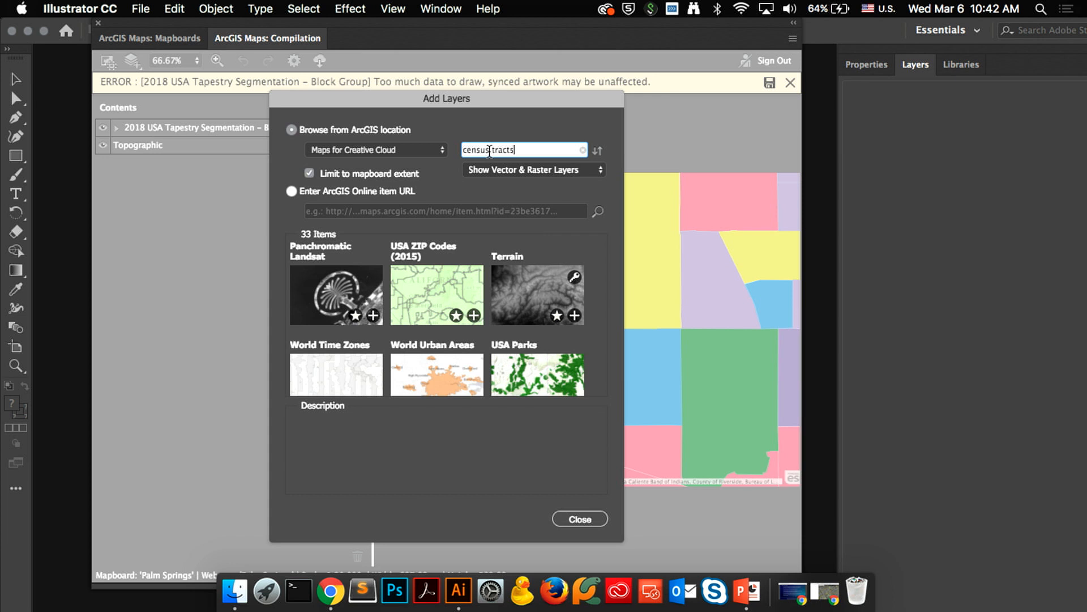
{"action": "key", "text": "Return"}
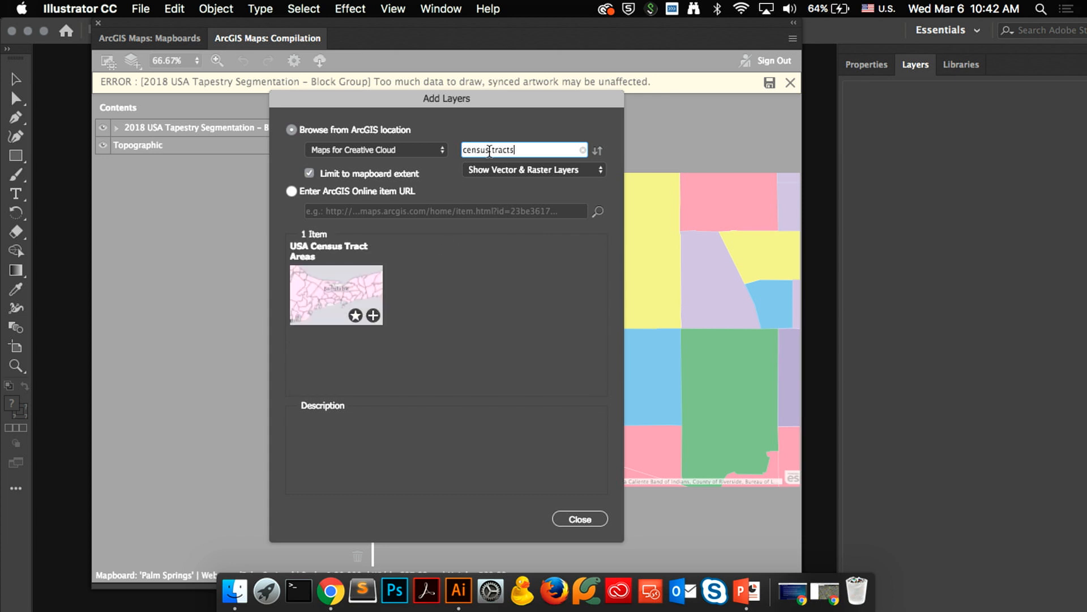
{"action": "left_click", "coordinate": [374, 316]}
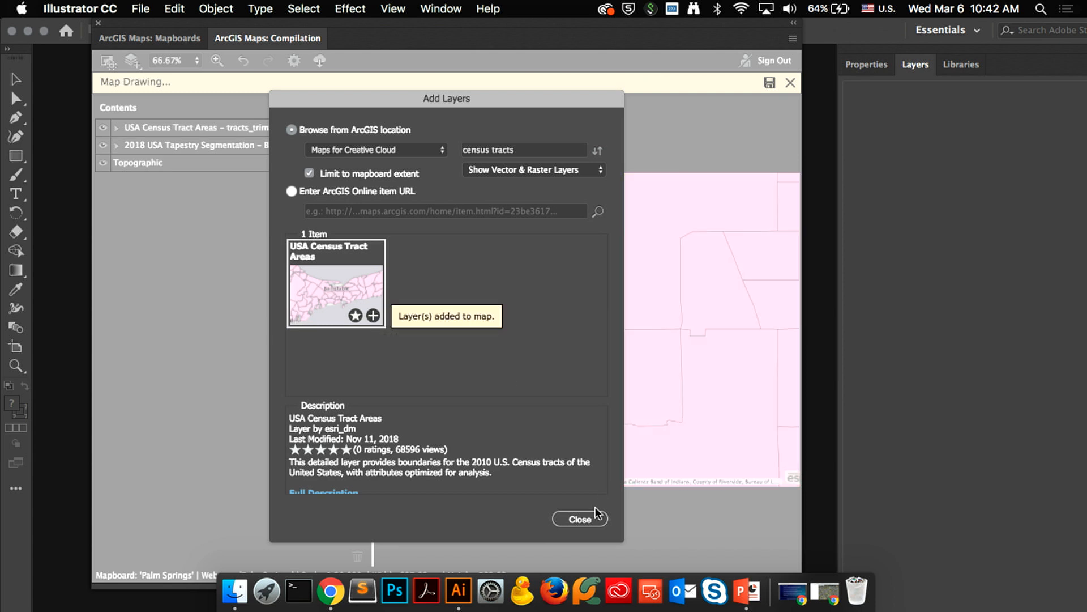
{"action": "left_click", "coordinate": [584, 519]}
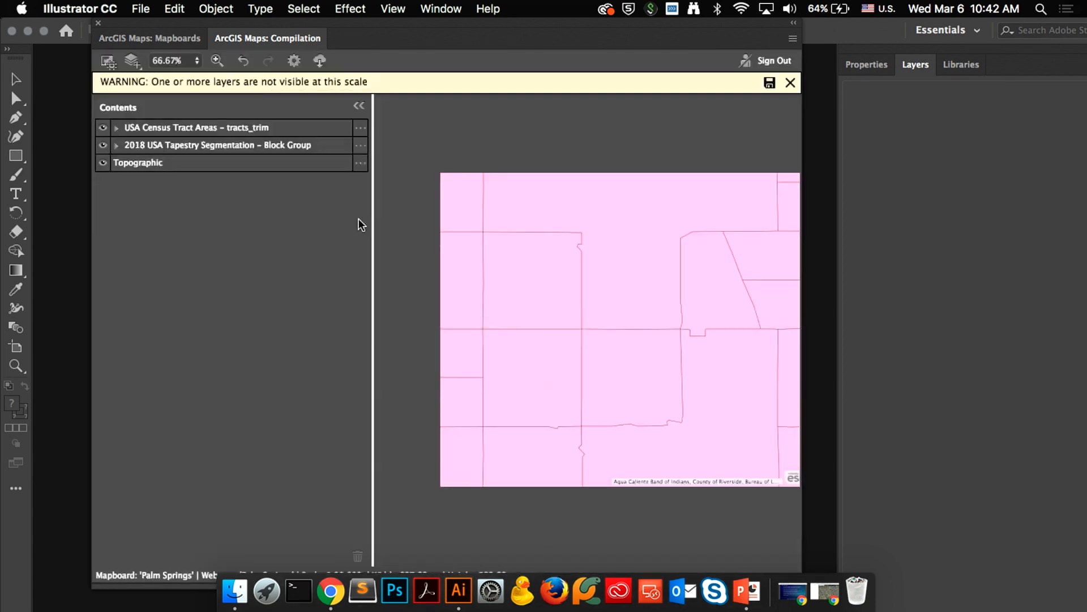
Style the census tract layer as a single symbol with no fill, a purple #C500FF outline and a new line width.
{"action": "left_click", "coordinate": [362, 127]}
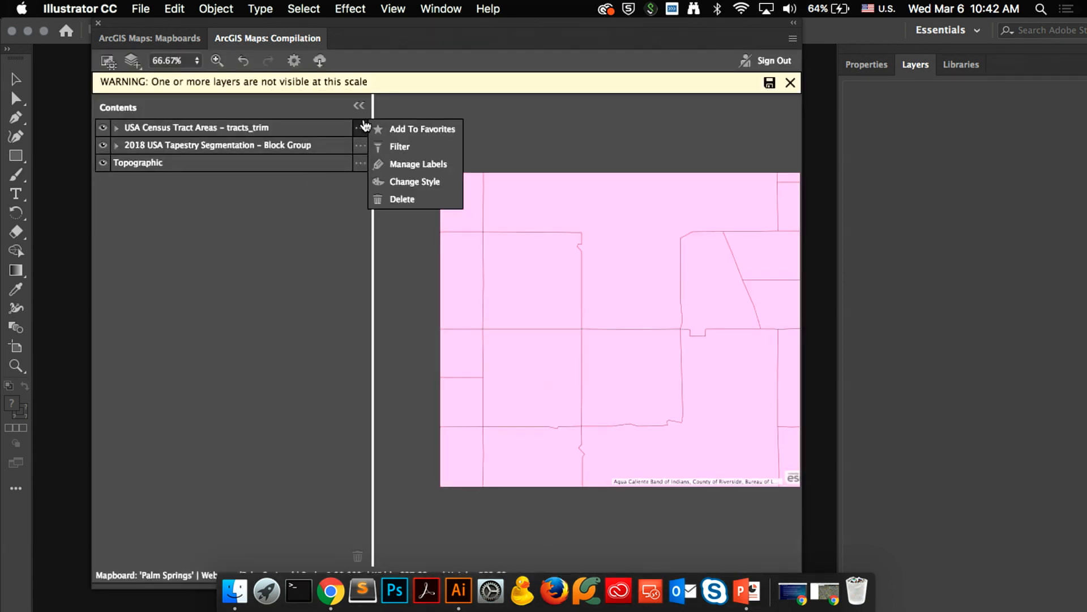
{"action": "left_click", "coordinate": [404, 181]}
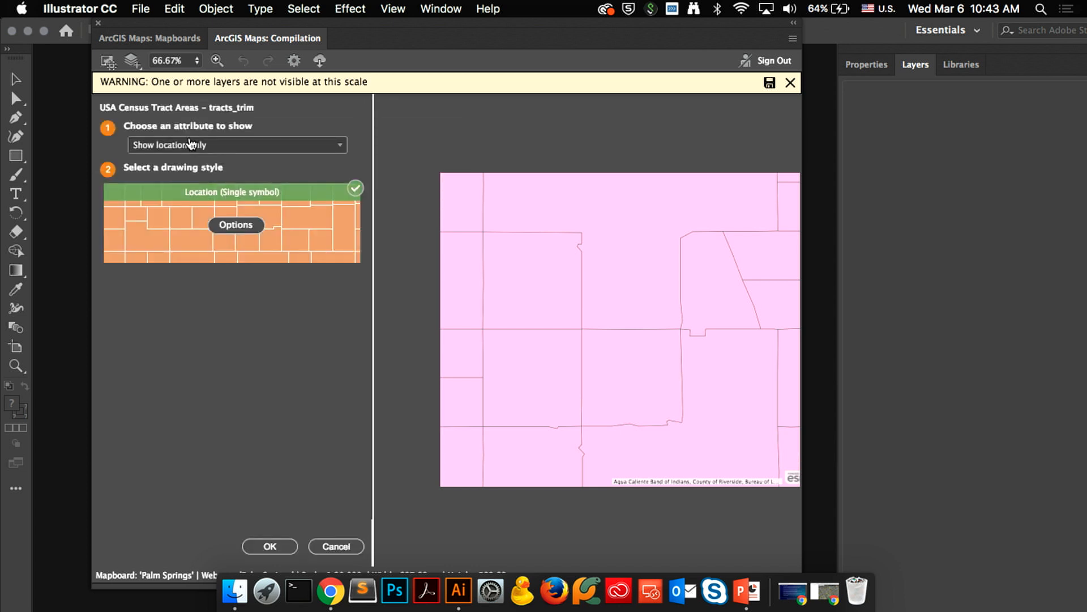
{"action": "left_click", "coordinate": [226, 225]}
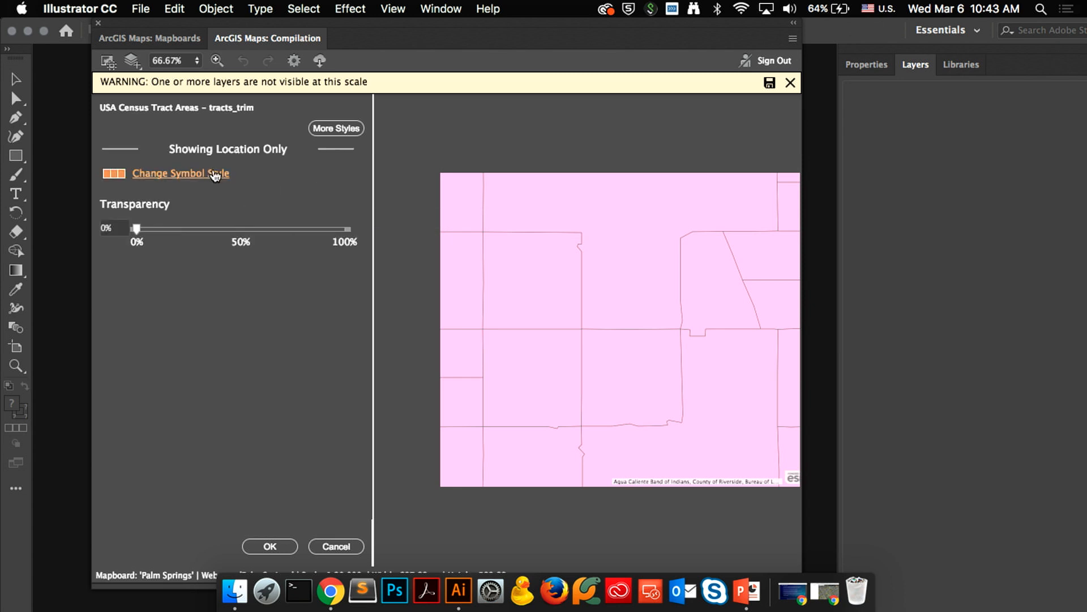
{"action": "left_click", "coordinate": [214, 173]}
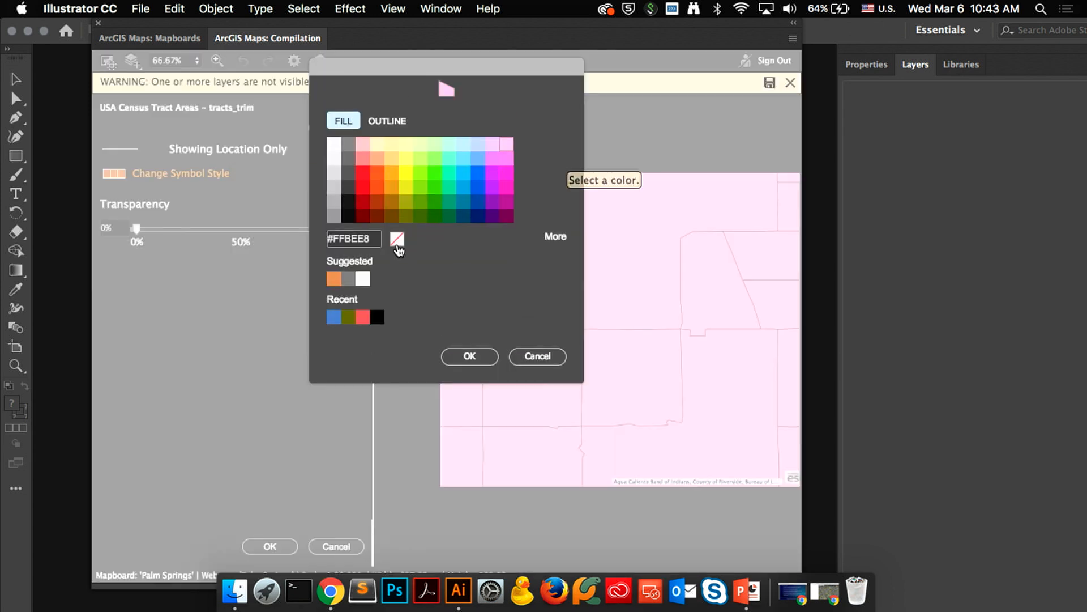
{"action": "left_click", "coordinate": [388, 121]}
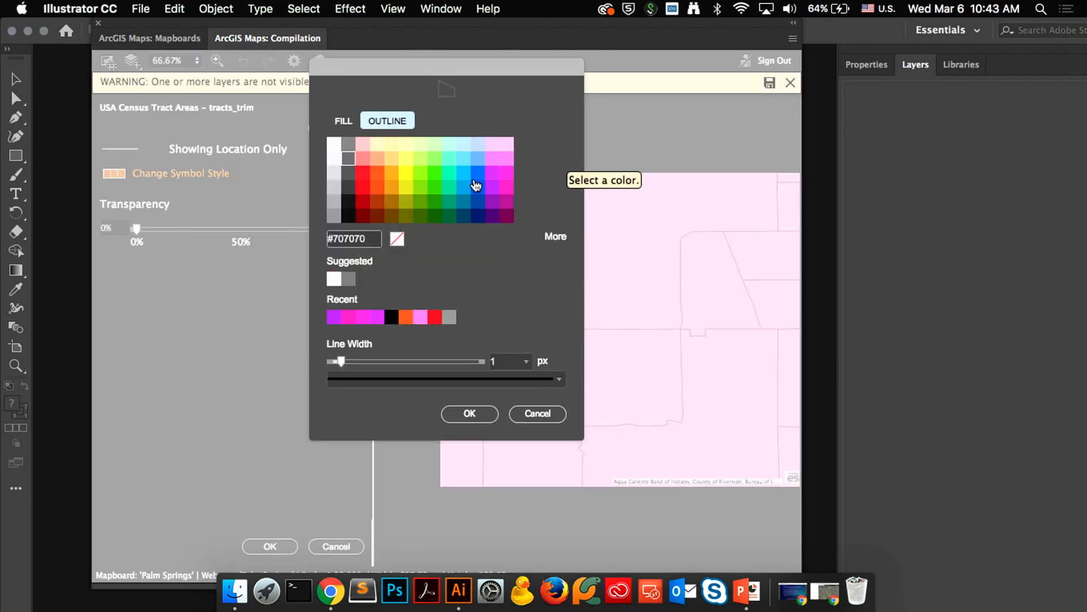
{"action": "left_click", "coordinate": [493, 174]}
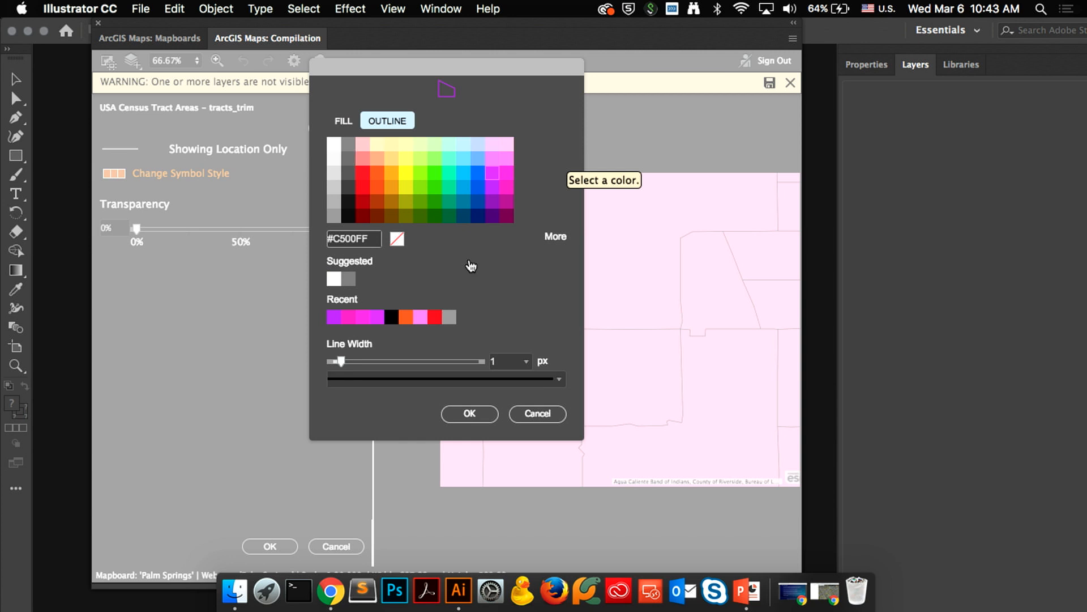
{"action": "left_click", "coordinate": [526, 360]}
{"action": "left_click", "coordinate": [500, 401]}
{"action": "left_click", "coordinate": [478, 414]}
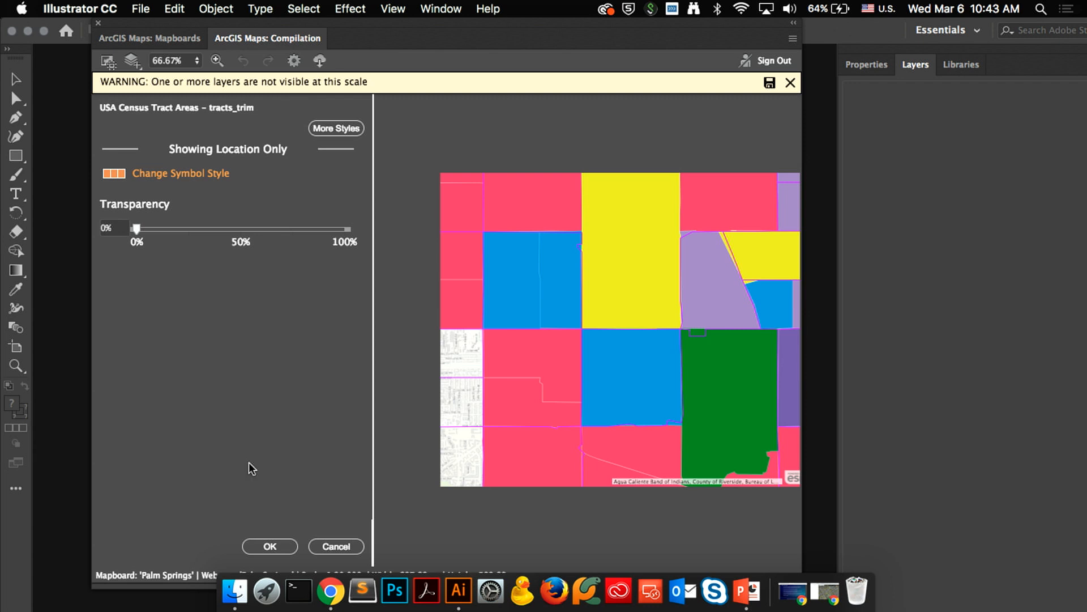
{"action": "left_click", "coordinate": [264, 546]}
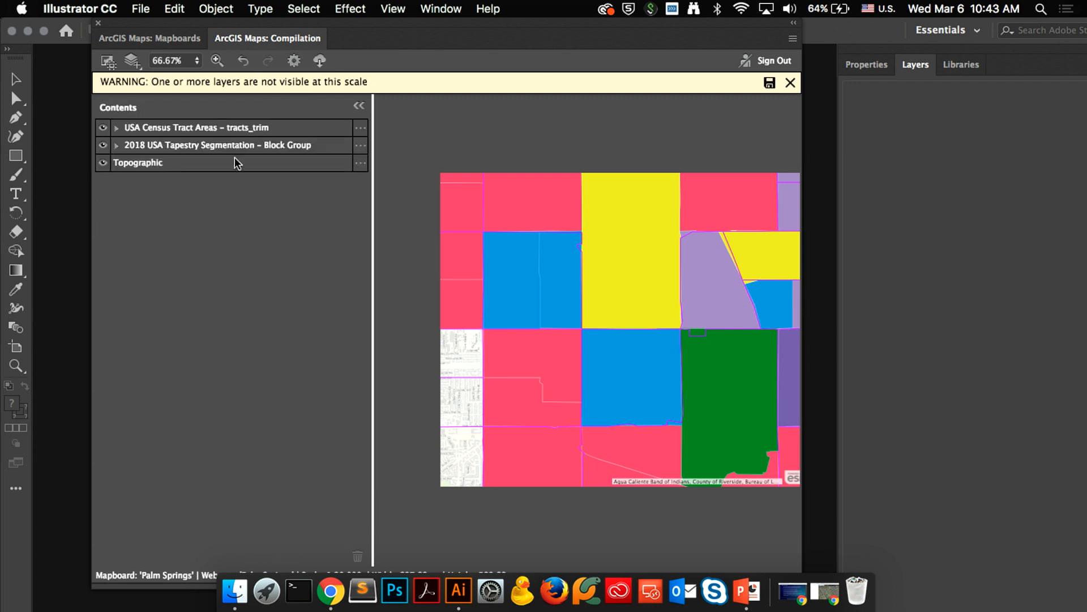
Replace the Topographic basemap with VectorStreetMap, hiding the census tract and tapestry layers during the change and showing them again.
{"action": "left_click", "coordinate": [103, 127]}
{"action": "left_click", "coordinate": [103, 145]}
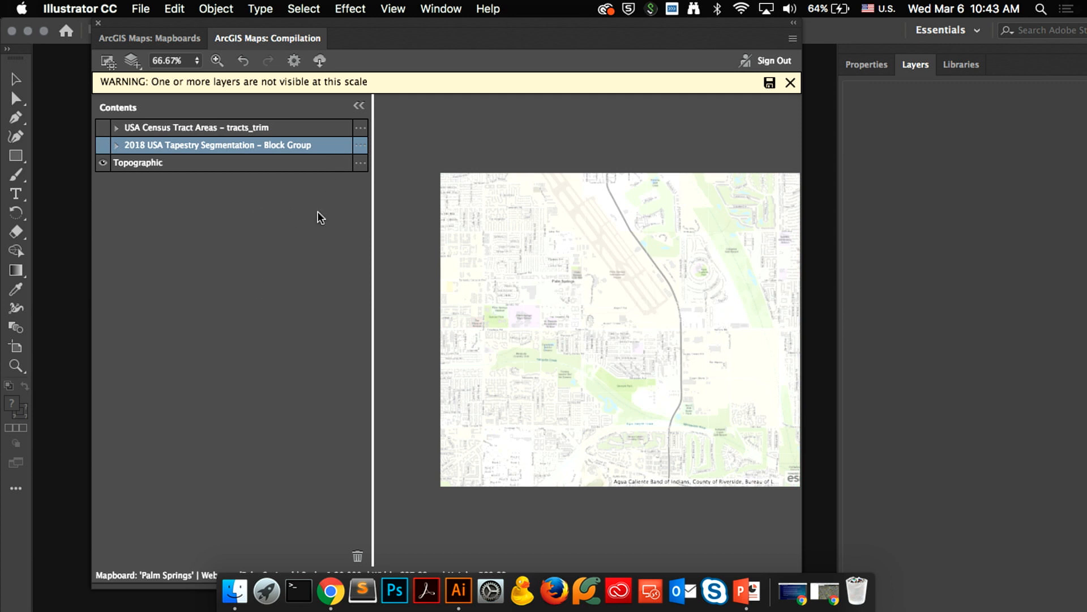
{"action": "left_click", "coordinate": [360, 163]}
{"action": "left_click", "coordinate": [381, 163]}
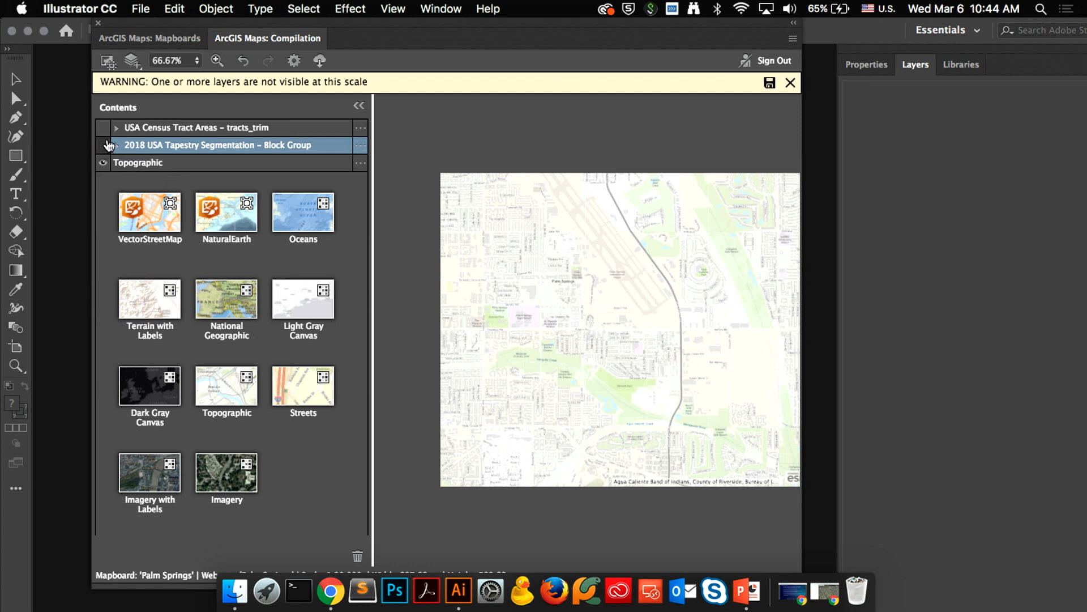
{"action": "left_click", "coordinate": [146, 215]}
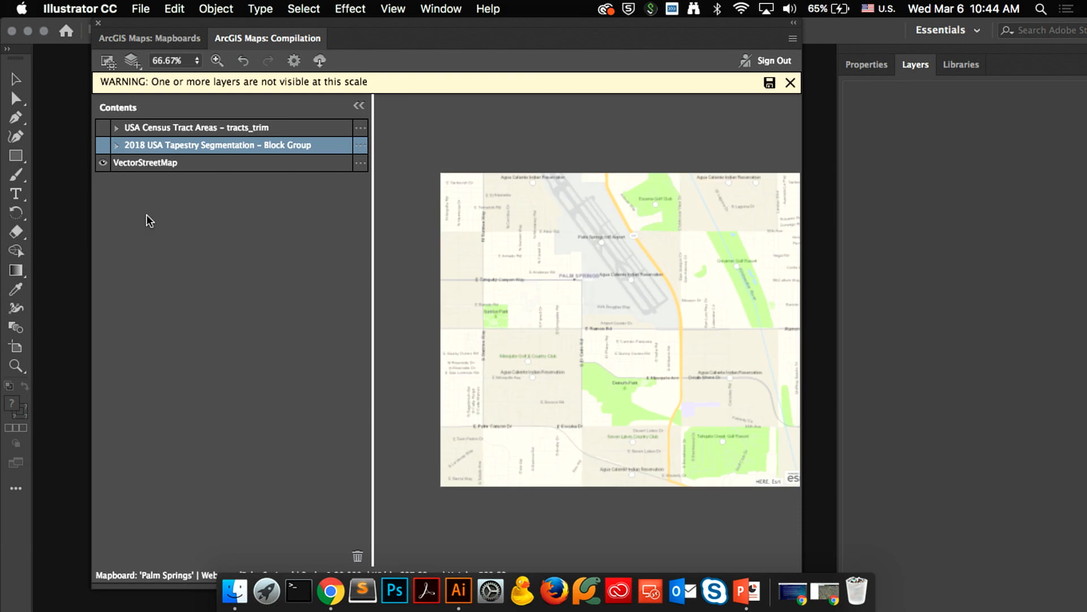
{"action": "left_click", "coordinate": [106, 129]}
{"action": "left_click", "coordinate": [107, 146]}
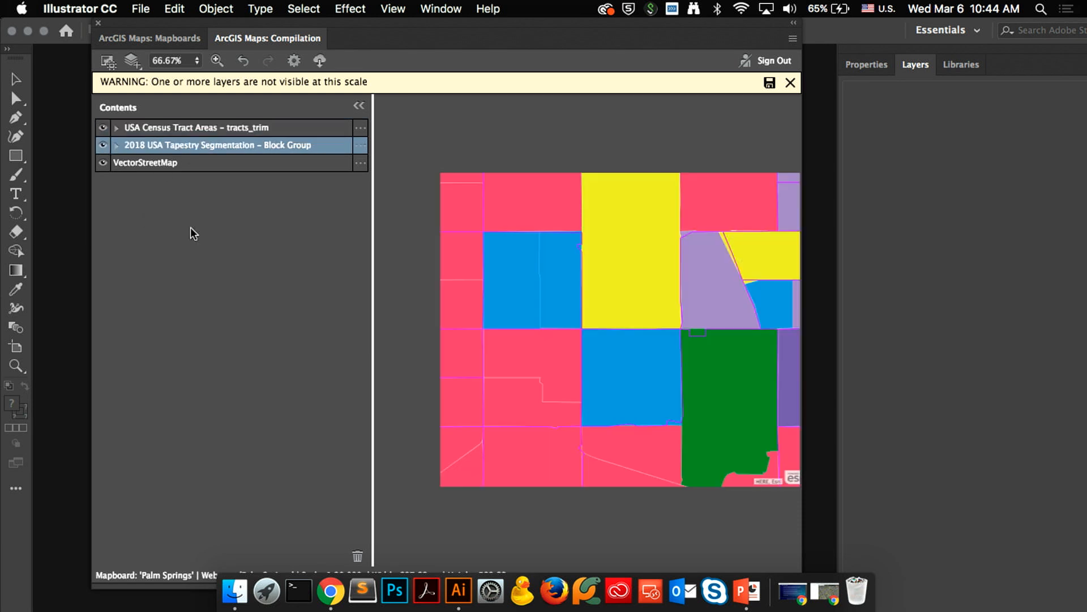
Search for the place name "Starbucks" and add all the matching locations to a new places layer.
{"action": "left_click", "coordinate": [133, 61]}
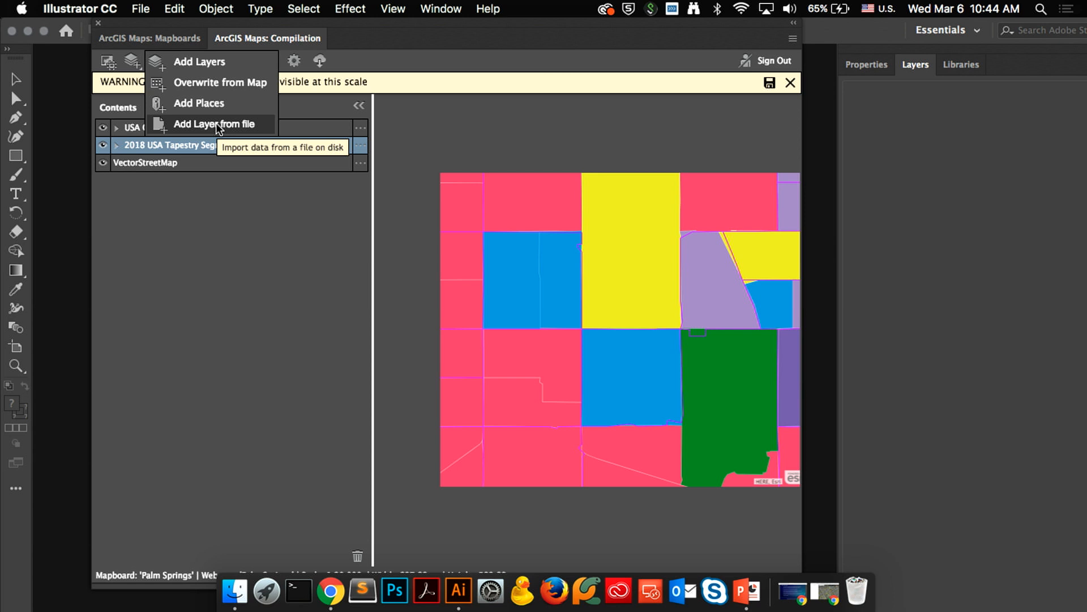
{"action": "left_click", "coordinate": [210, 107]}
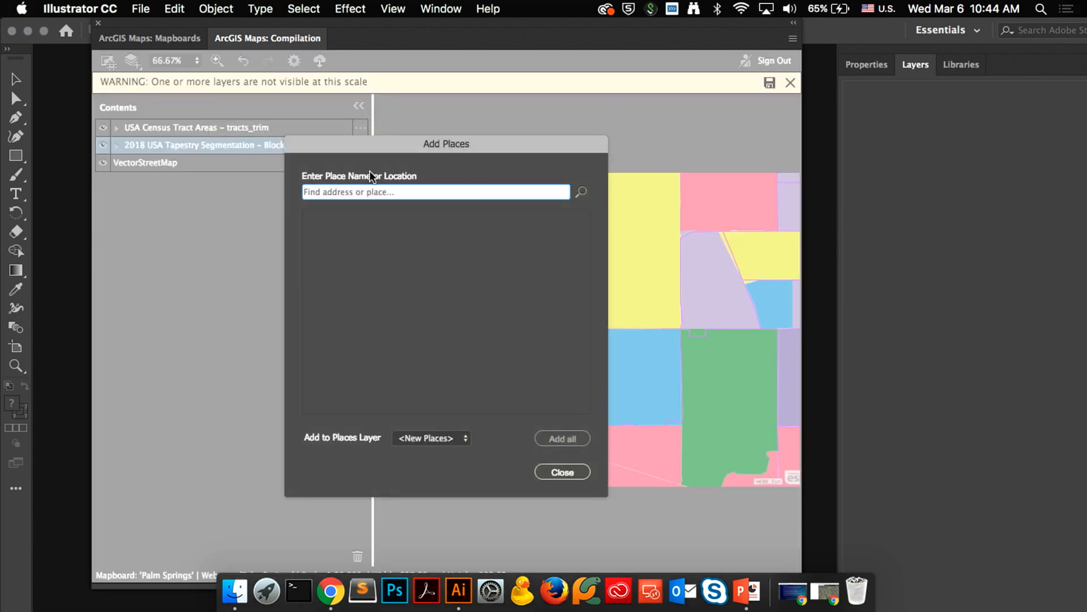
{"action": "left_click_drag", "start_coordinate": [390, 147], "coordinate": [298, 98]}
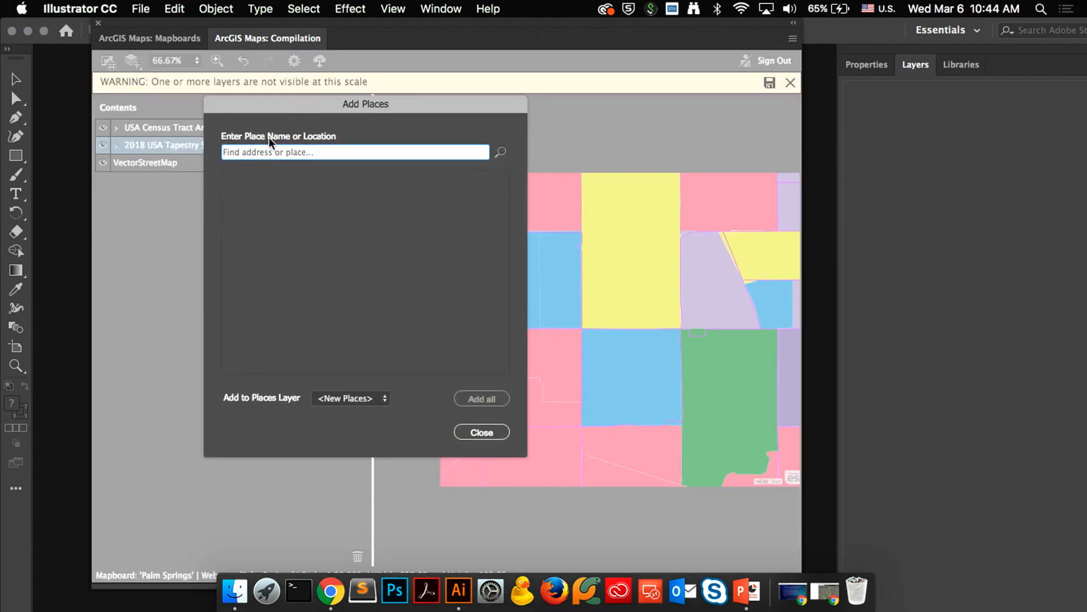
{"action": "type", "text": "Starbucks"}
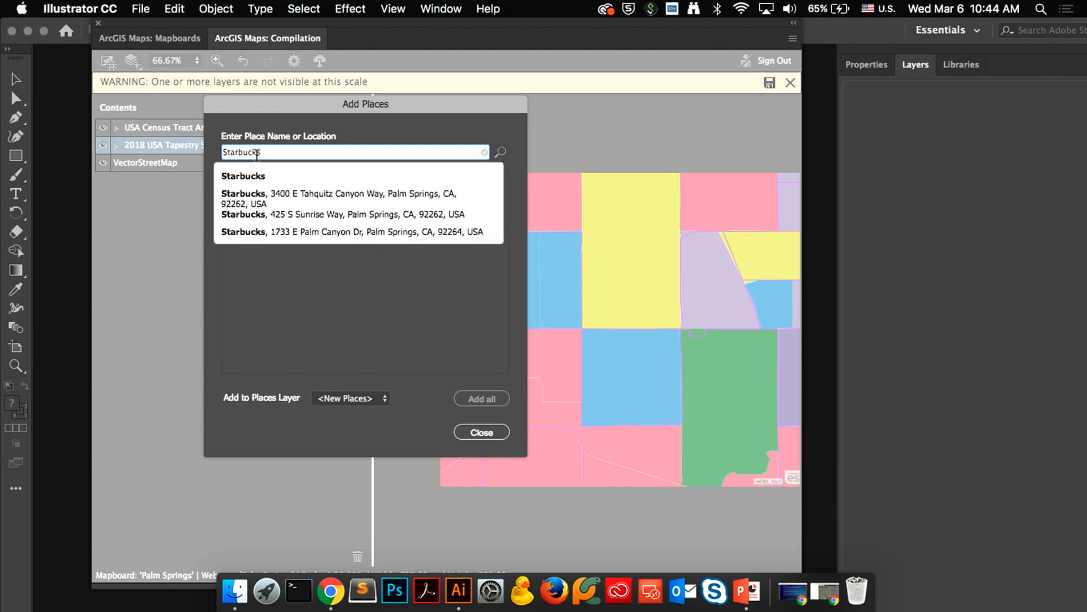
{"action": "key", "text": "Return"}
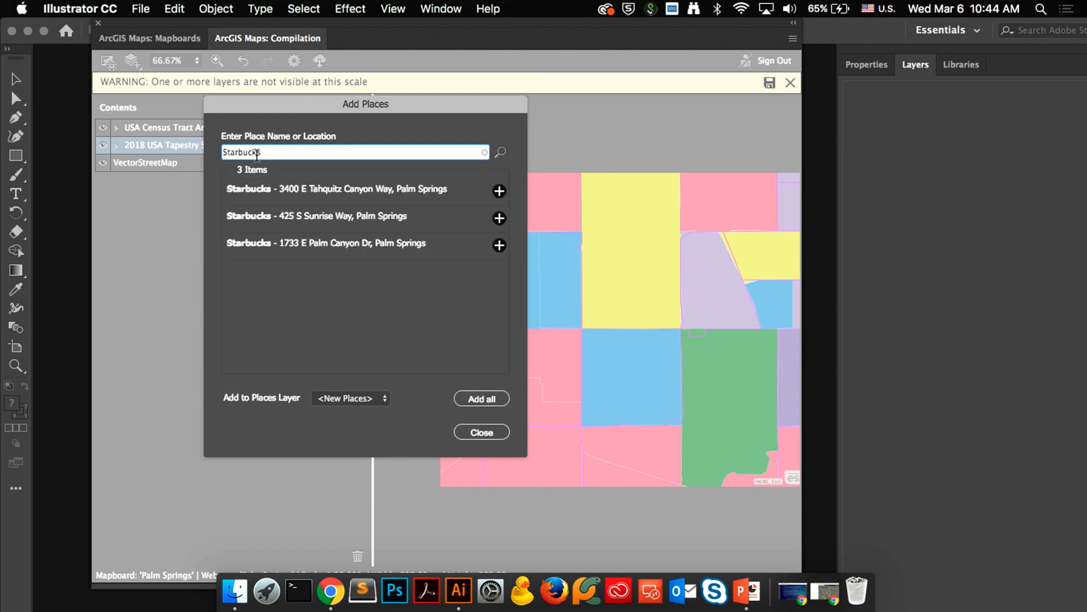
{"action": "left_click", "coordinate": [475, 400]}
{"action": "left_click", "coordinate": [478, 432]}
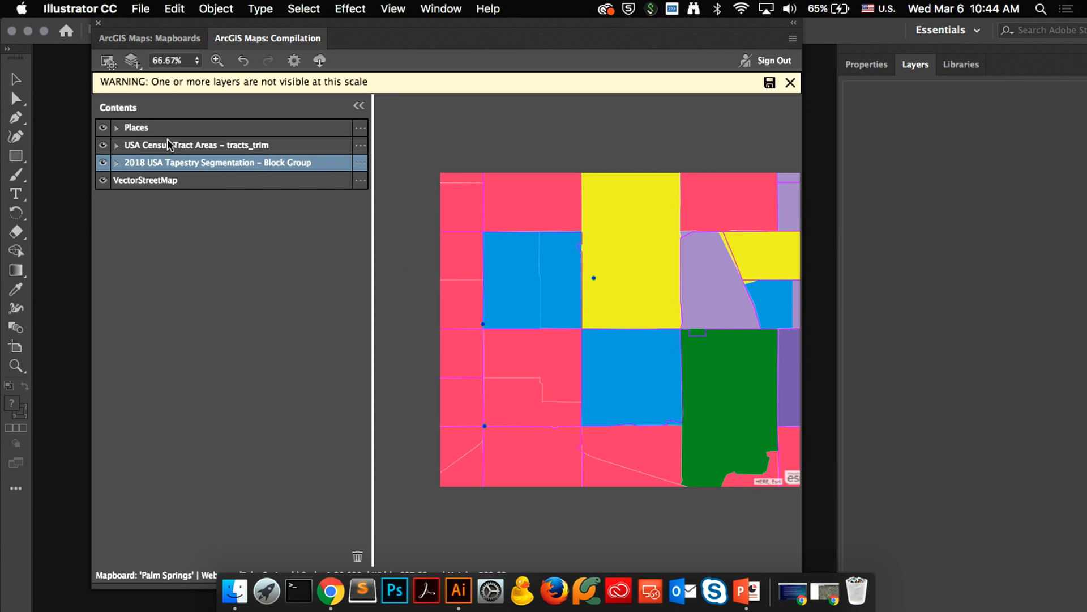
Rename the Places layer as Starbucks.
{"action": "double_click", "coordinate": [138, 127]}
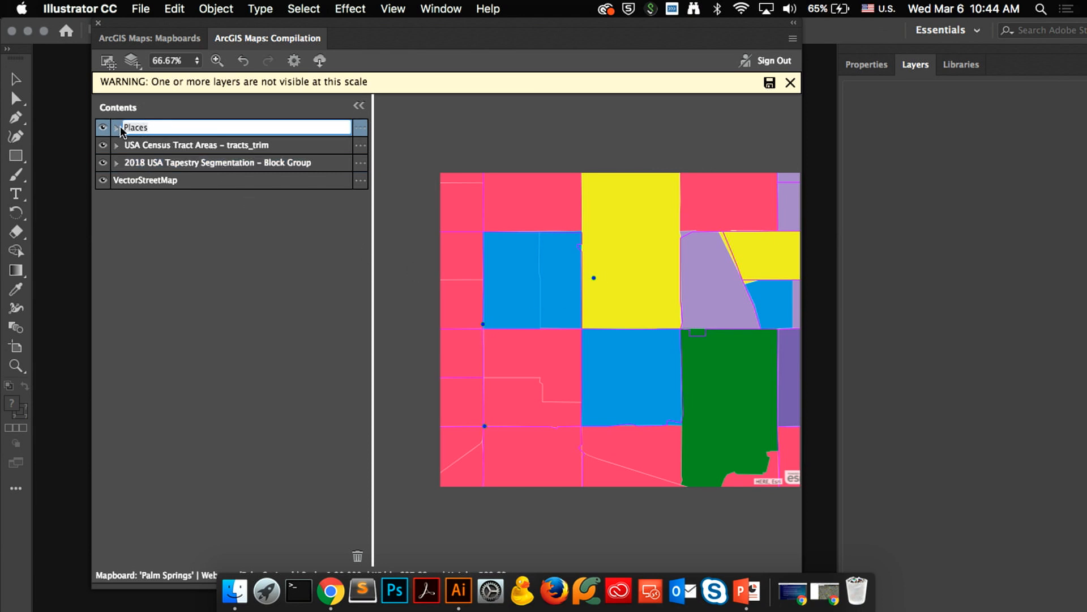
{"action": "type", "text": "Starbucks"}
{"action": "key", "text": "Return"}
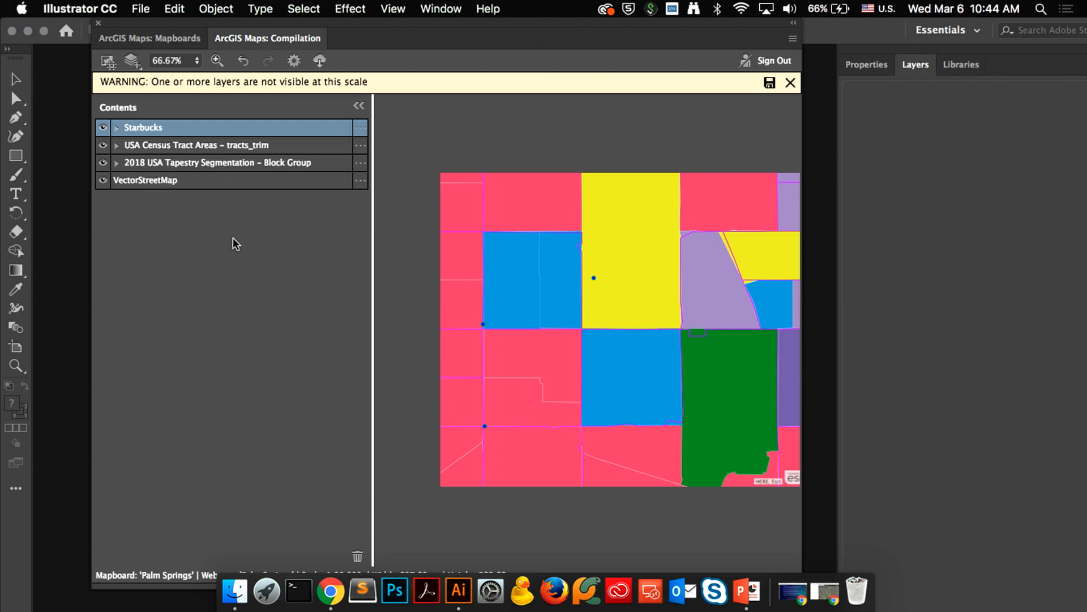
Label the USA Census Tract Areas features with the FIPS field at text size 13.
{"action": "left_click", "coordinate": [359, 151]}
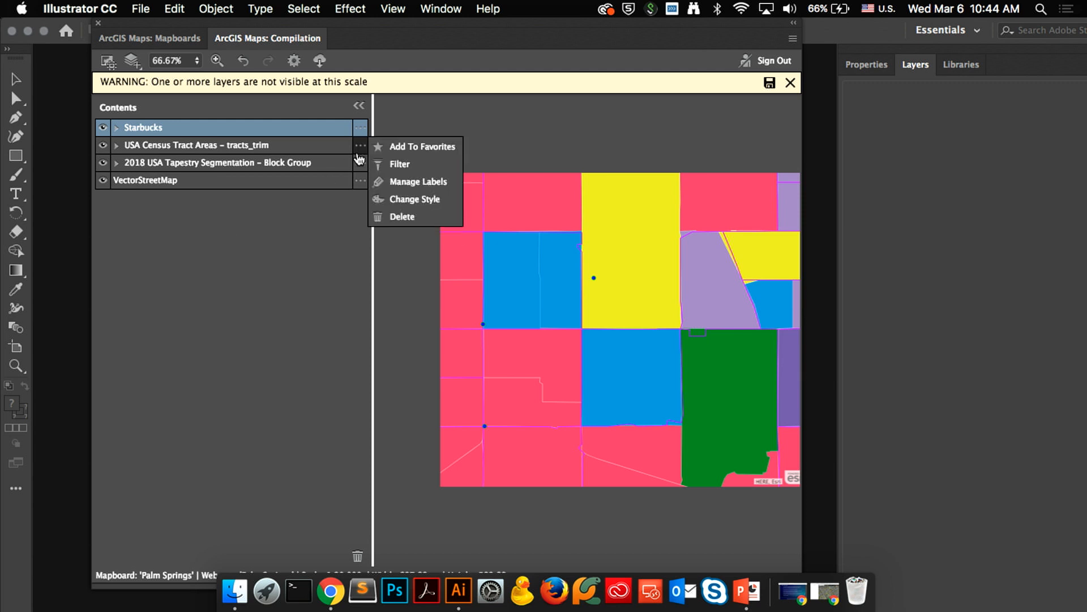
{"action": "left_click", "coordinate": [404, 186]}
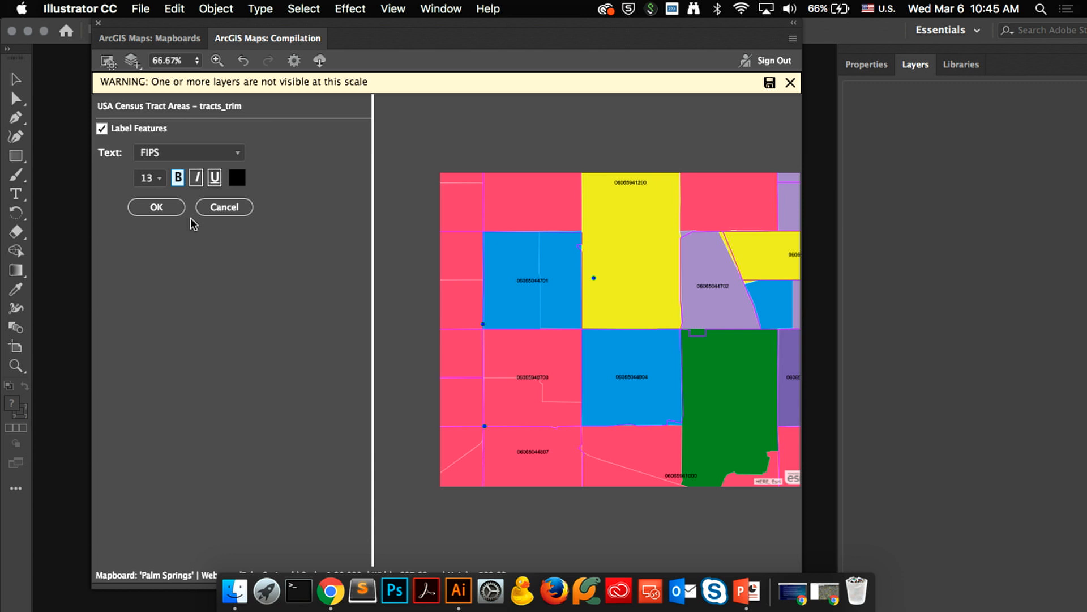
{"action": "left_click", "coordinate": [155, 207]}
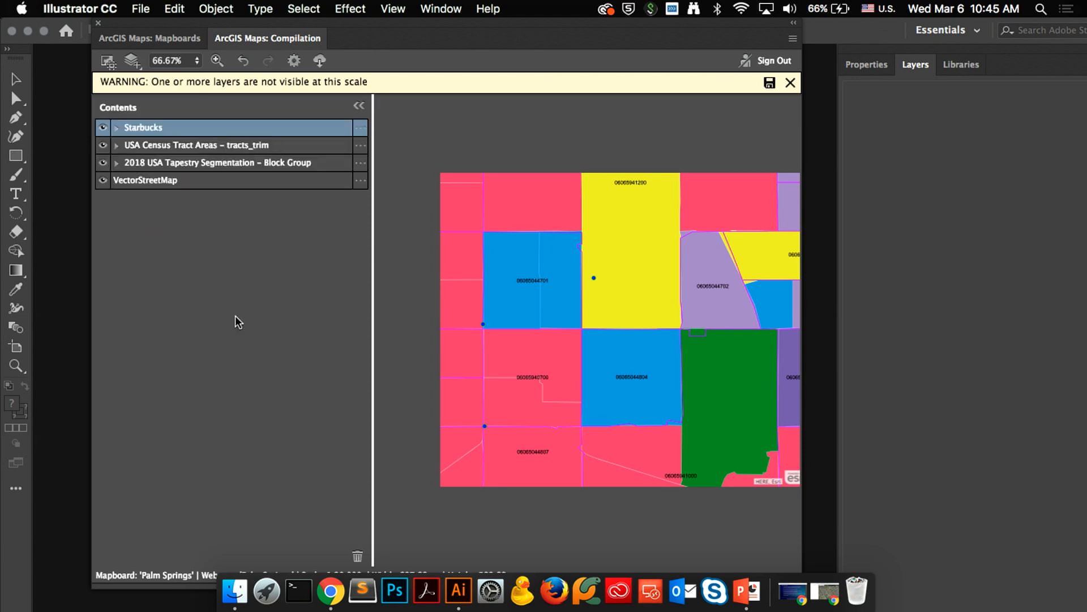
Sync the compiled map into artwork layers, accepting the embedded map notice and postponing the Illustrator update.
{"action": "left_click", "coordinate": [319, 61]}
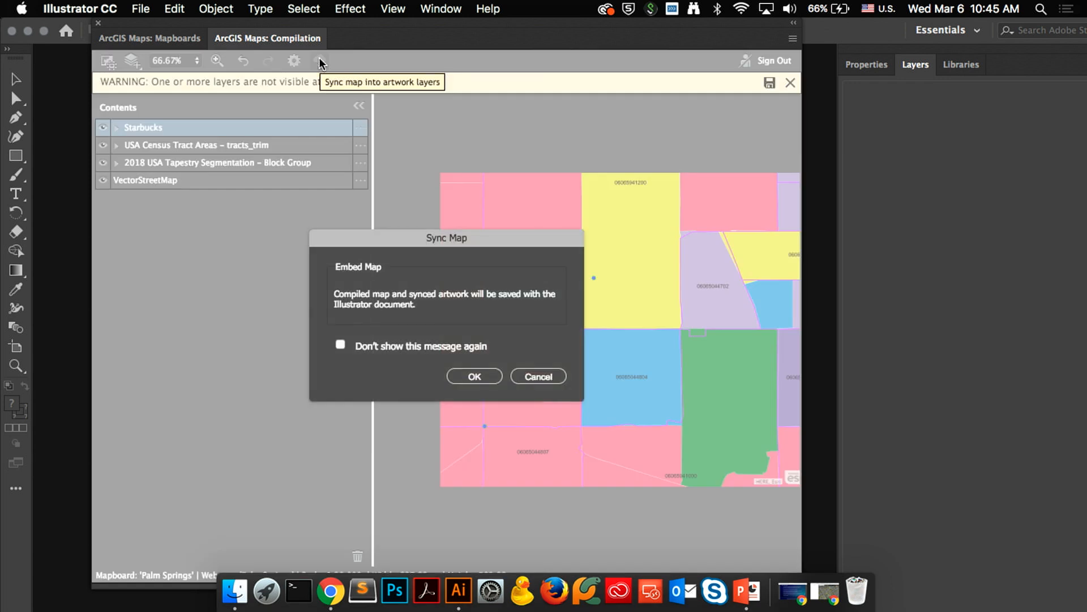
{"action": "left_click", "coordinate": [475, 377]}
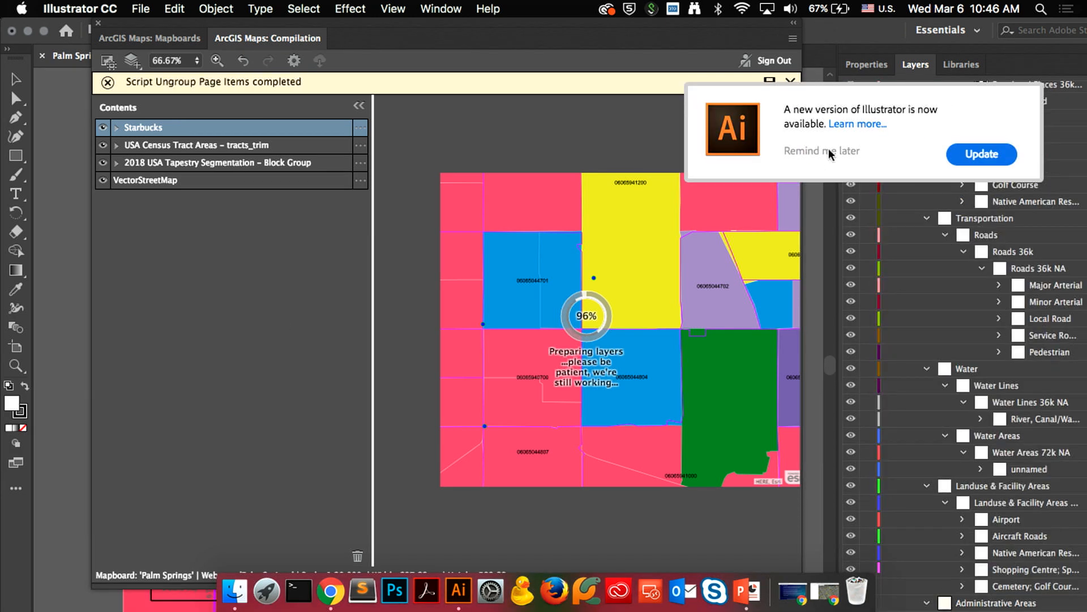
{"action": "left_click", "coordinate": [828, 148]}
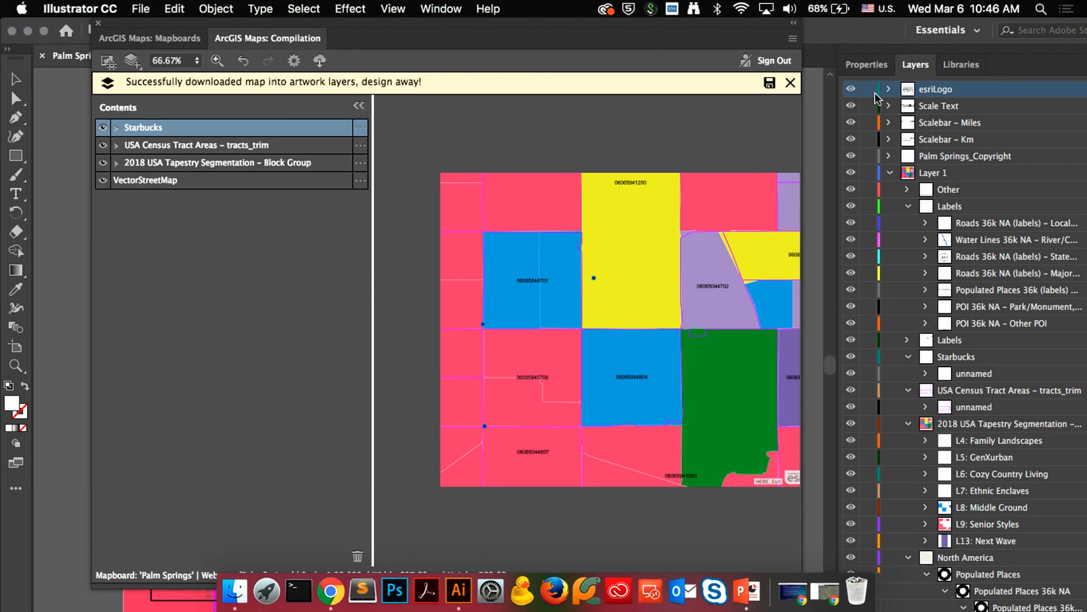
Collapse the ArcGIS Maps panels, fit the whole map in view and widen the Layers panel to show full layer names.
{"action": "left_click", "coordinate": [794, 24]}
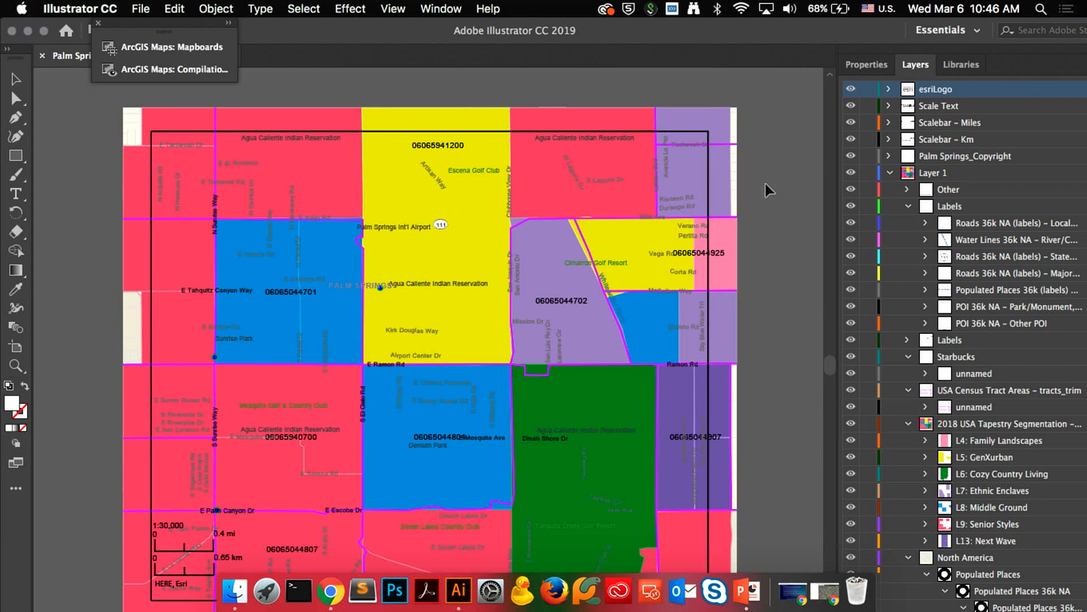
{"action": "key", "text": "super+minus"}
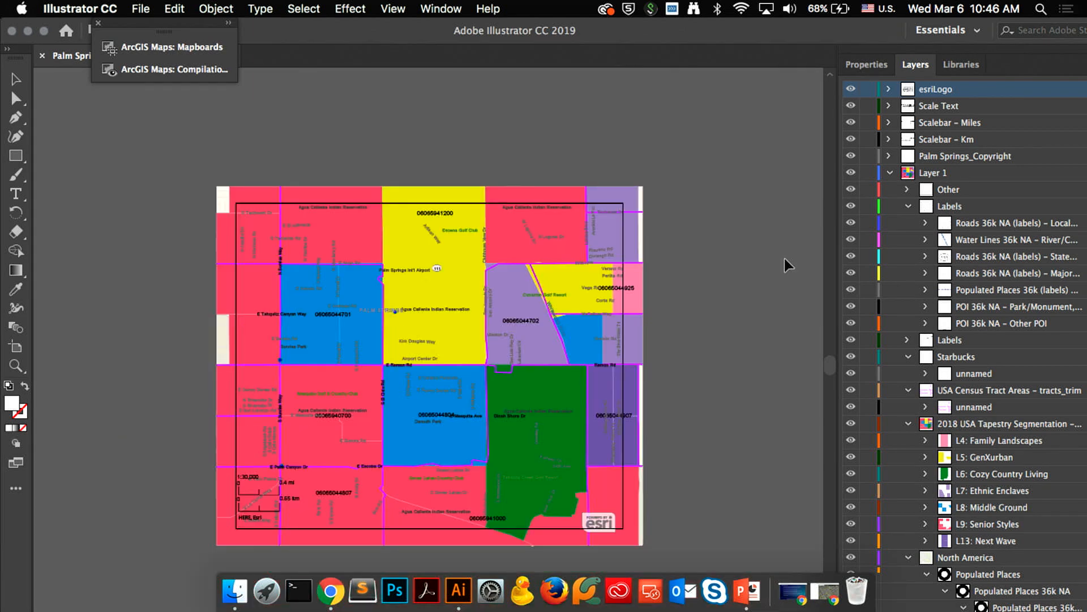
{"action": "left_click_drag", "start_coordinate": [757, 301], "coordinate": [729, 243]}
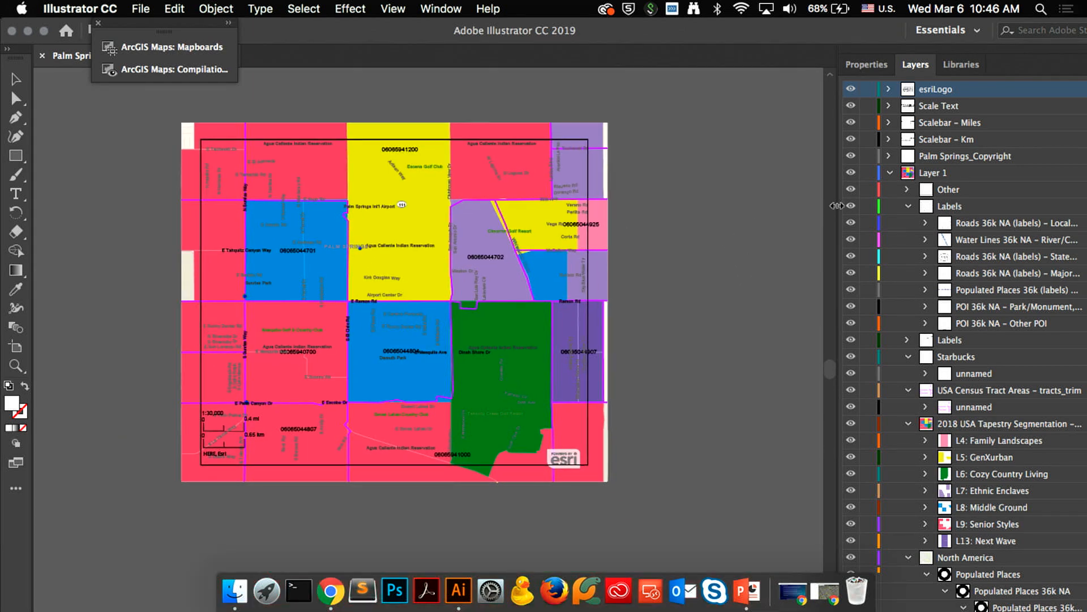
{"action": "left_click_drag", "start_coordinate": [838, 213], "coordinate": [690, 212]}
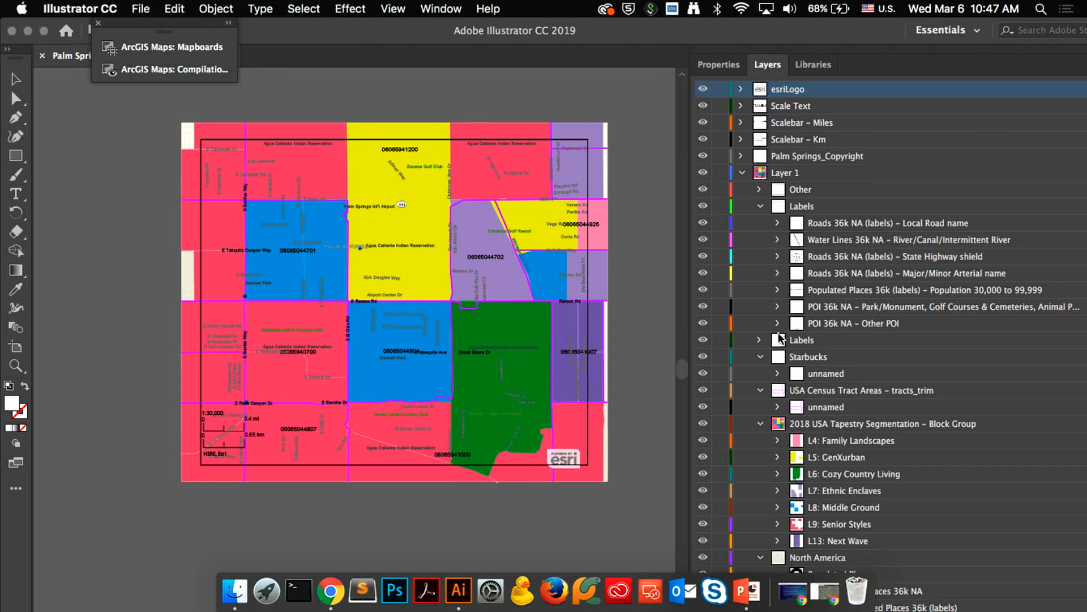
Toggle the 2018 USA Tapestry Segmentation layer off and on, and hide all its sublayers except L8: Middle Ground.
{"action": "left_click", "coordinate": [703, 425]}
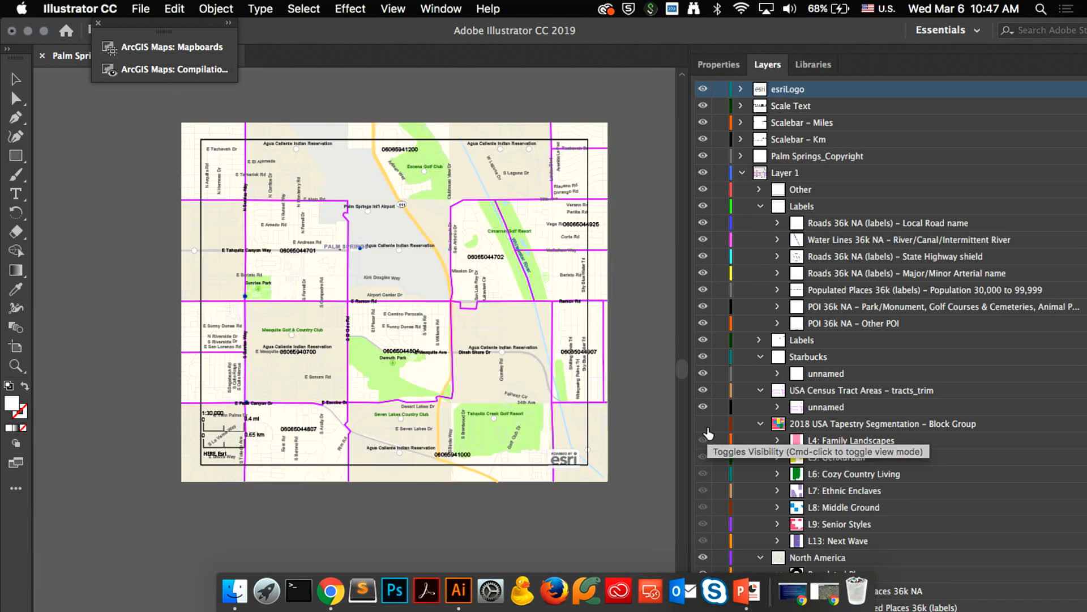
{"action": "left_click", "coordinate": [703, 424]}
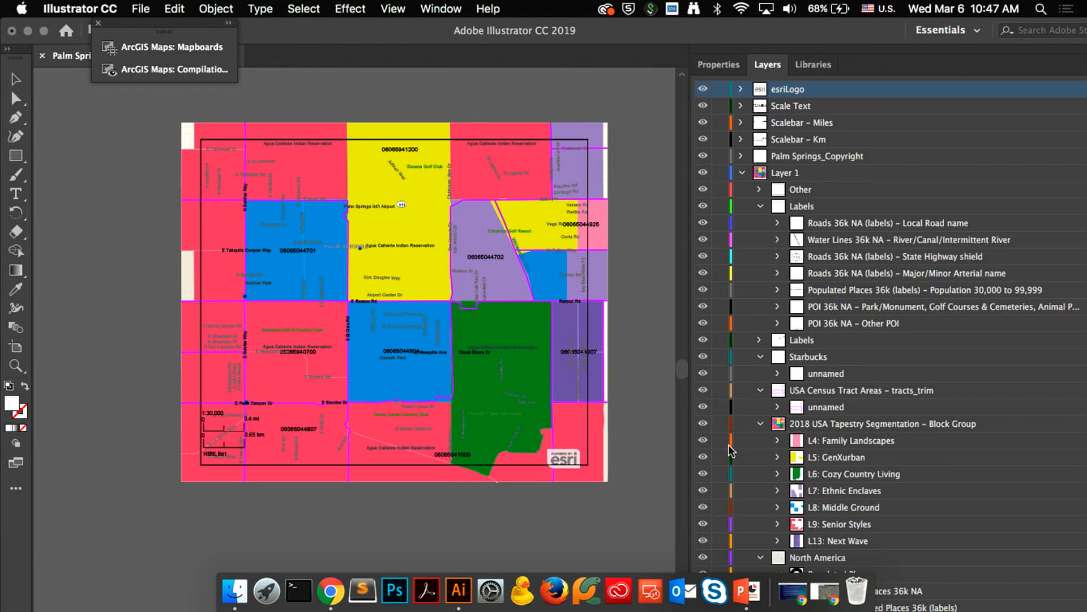
{"action": "left_click_drag", "start_coordinate": [704, 442], "coordinate": [710, 480]}
{"action": "left_click", "coordinate": [706, 491]}
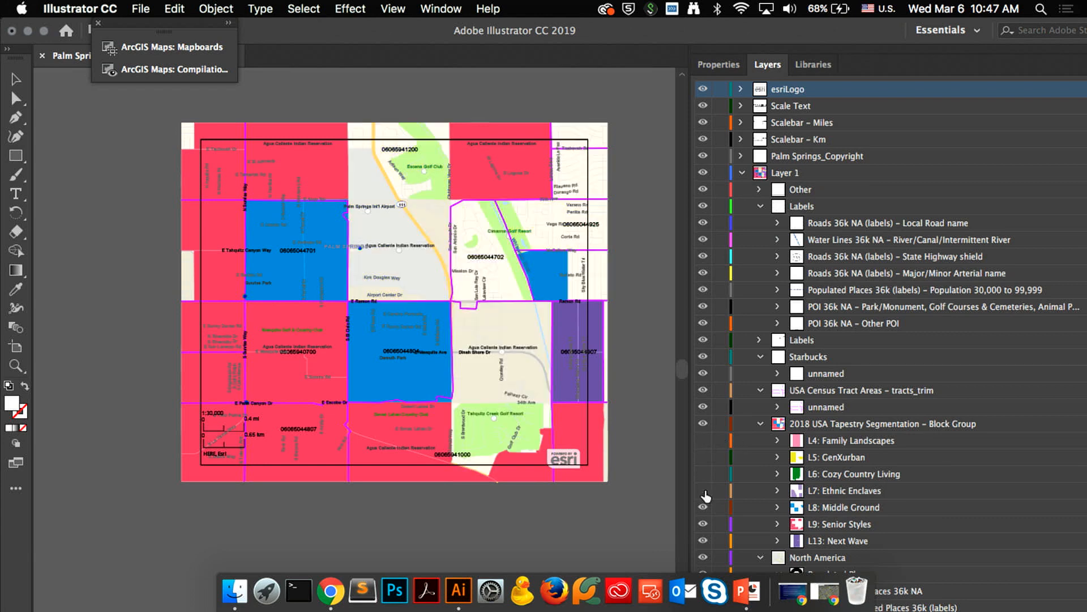
{"action": "left_click", "coordinate": [704, 526]}
{"action": "left_click", "coordinate": [704, 541]}
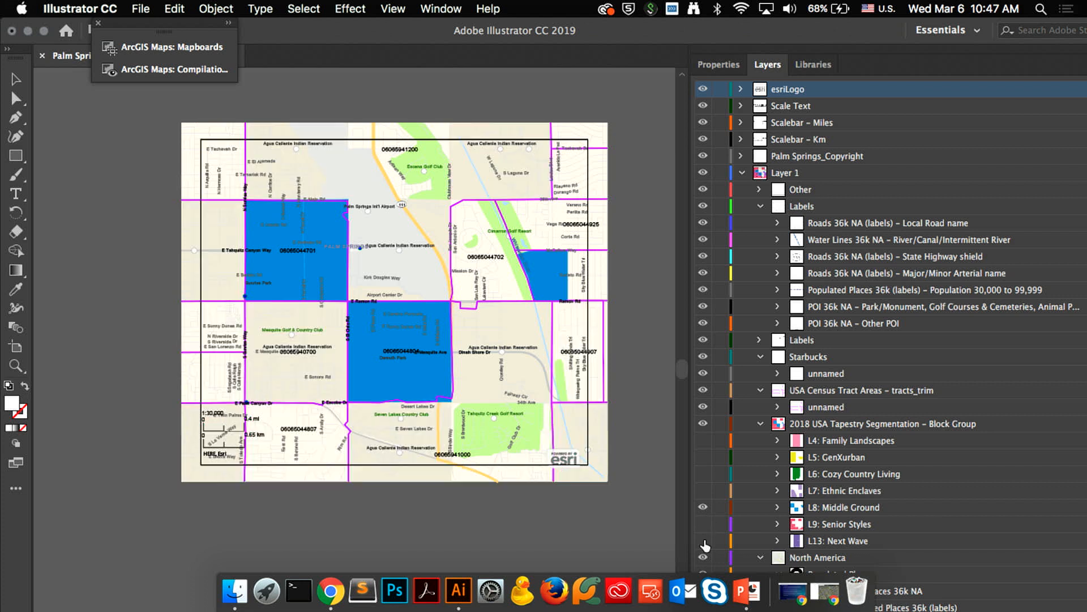
Hide the North America basemap layer and show it again.
{"action": "scroll", "coordinate": [772, 247], "scroll_direction": "down", "scroll_amount": 10}
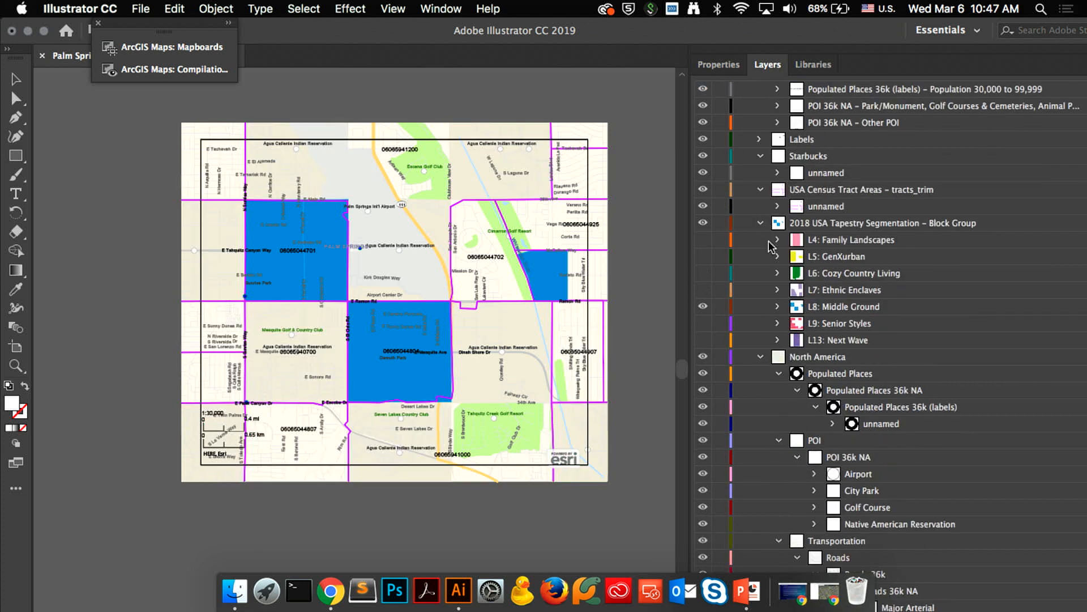
{"action": "left_click", "coordinate": [703, 274]}
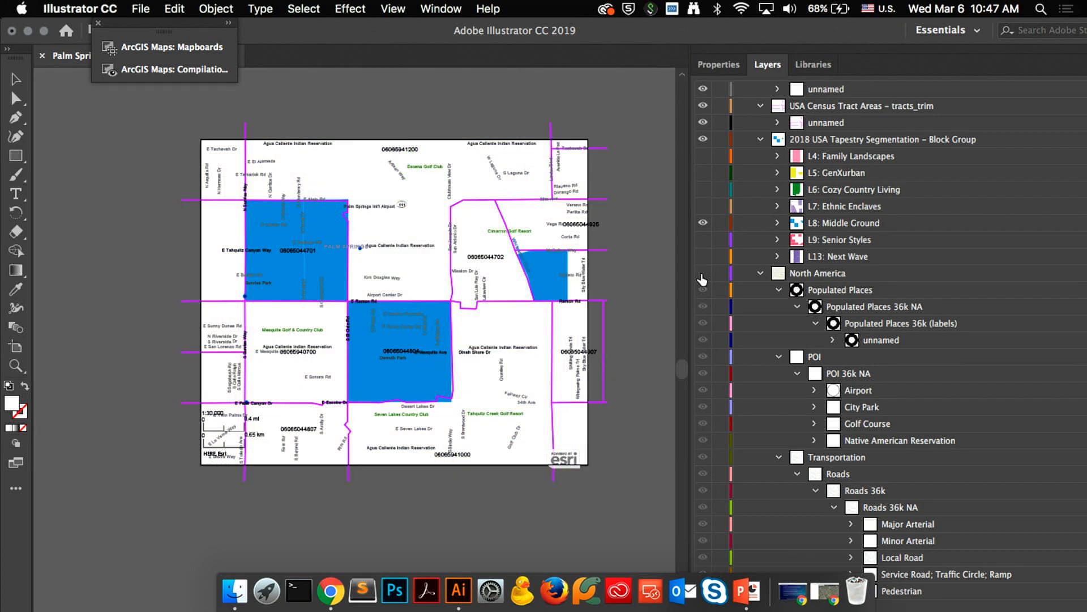
{"action": "left_click", "coordinate": [703, 273]}
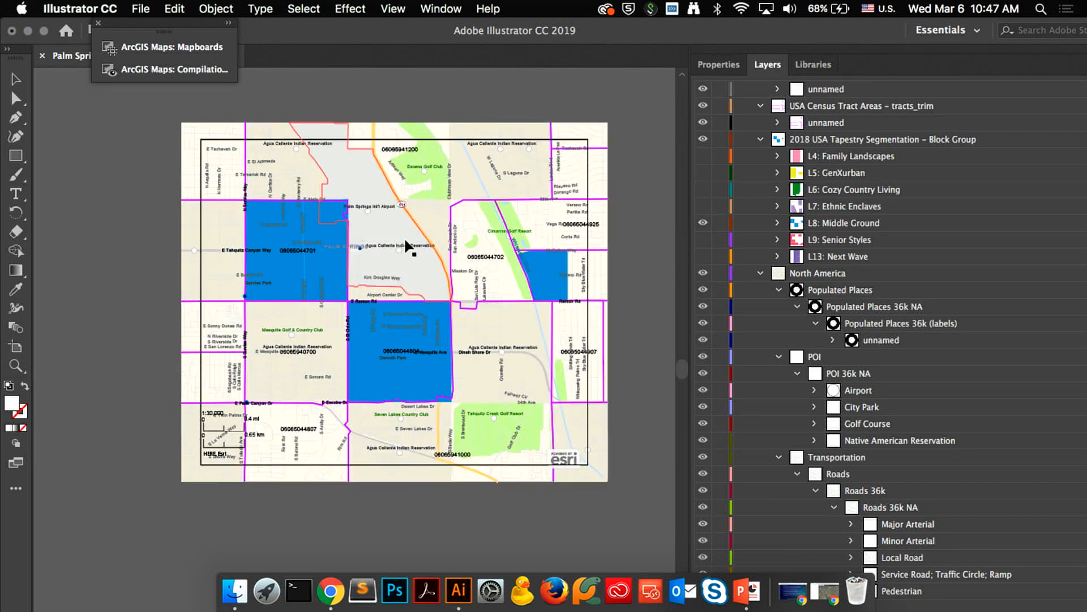
Delete the grey airport area polygon from the Landuse & Facility Areas artwork.
{"action": "left_click", "coordinate": [354, 165]}
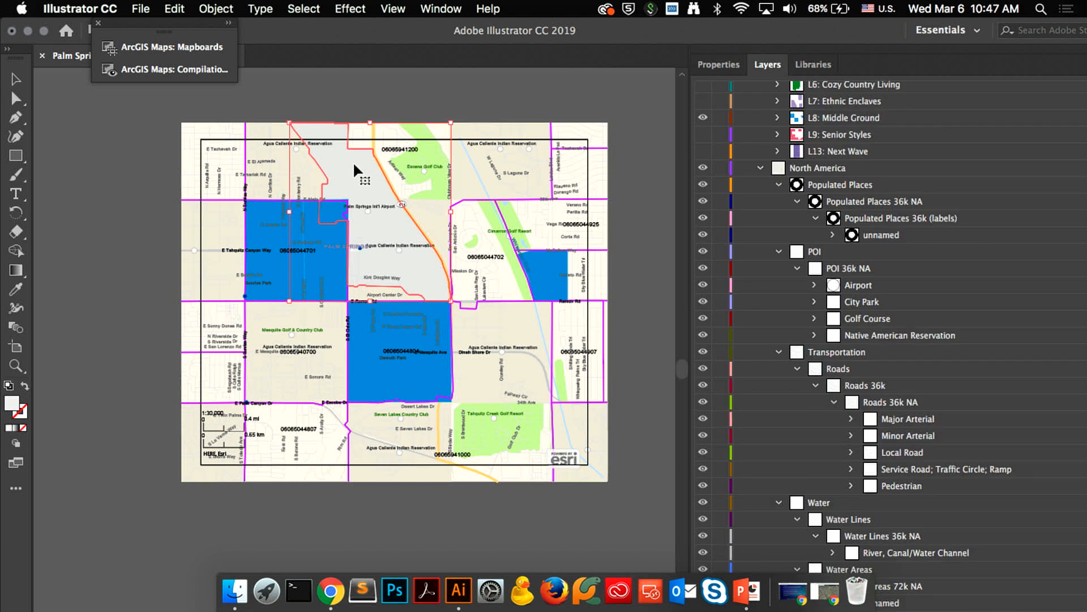
{"action": "key", "text": "Delete"}
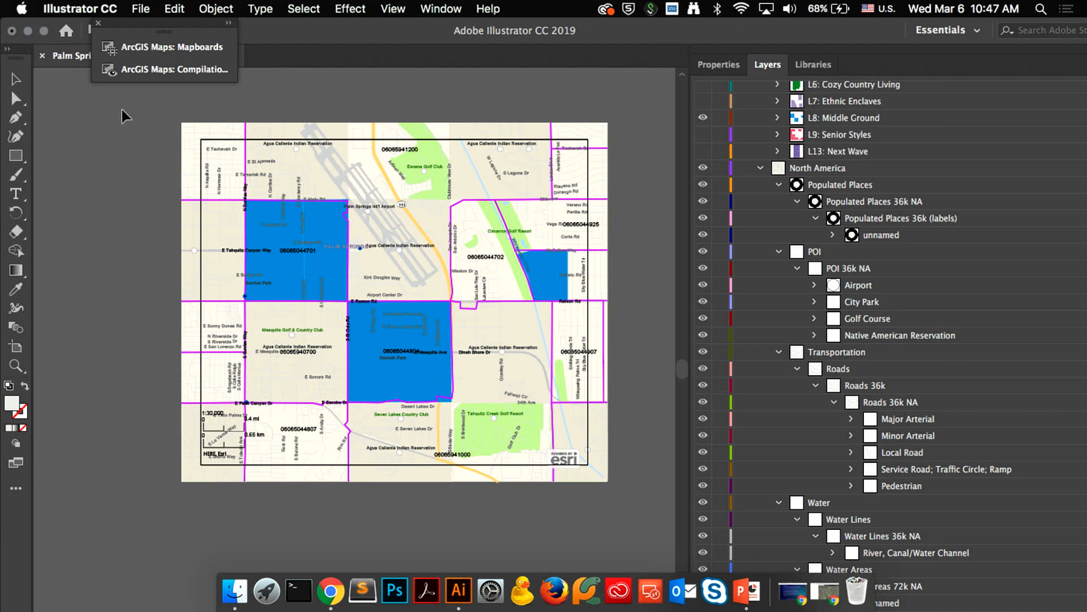
{"action": "scroll", "coordinate": [825, 363], "scroll_direction": "down", "scroll_amount": 3}
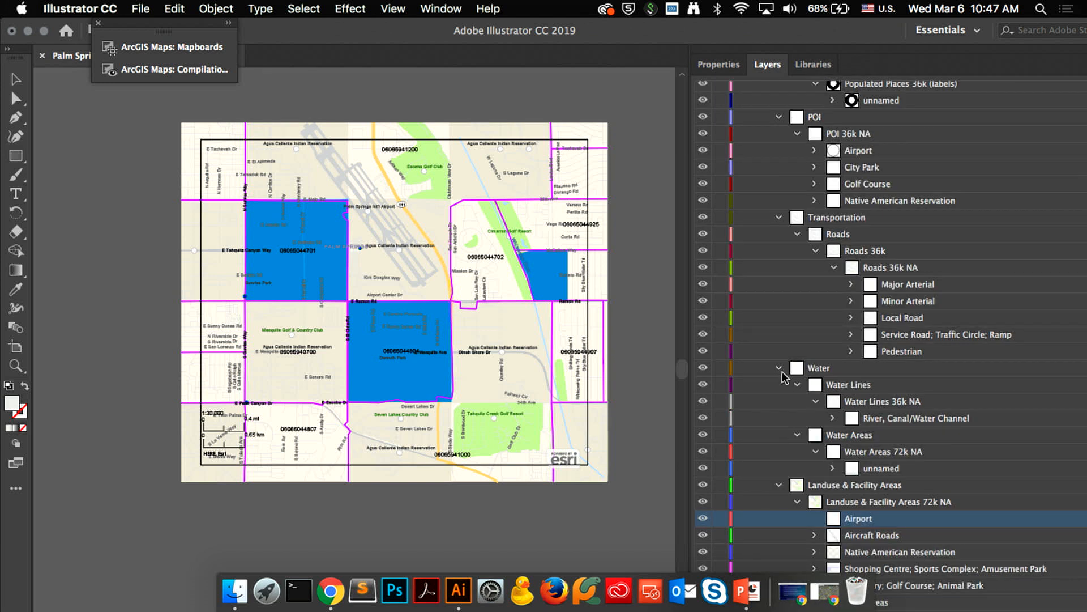
Hide the Agua Caliente Indian Reservation labels in the POI 36k NA – Other POI layer, keeping only the last one visible.
{"action": "scroll", "coordinate": [784, 378], "scroll_direction": "up", "scroll_amount": 3}
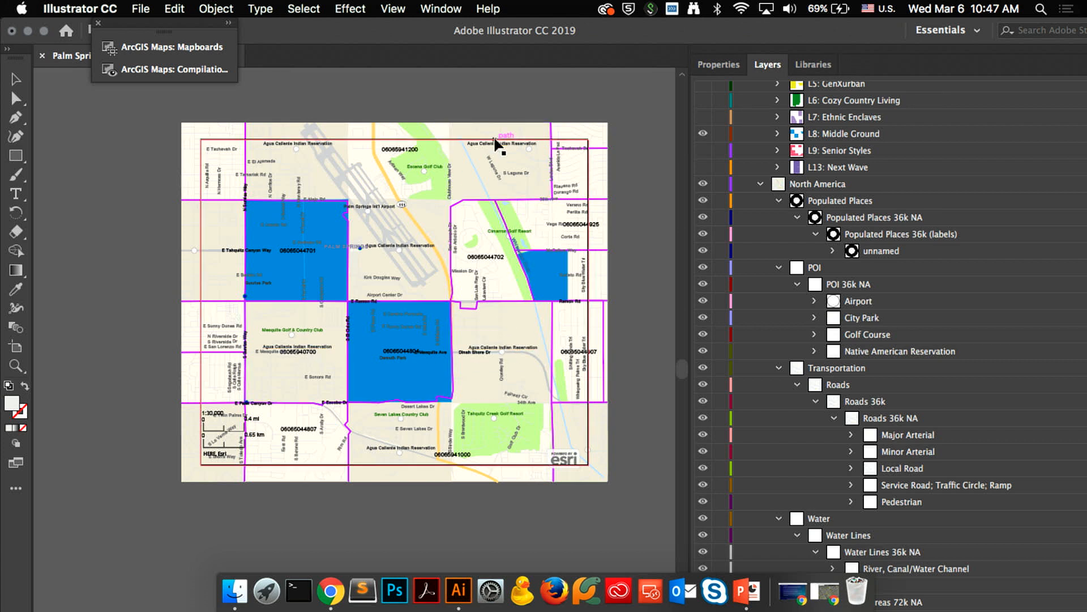
{"action": "scroll", "coordinate": [889, 224], "scroll_direction": "up", "scroll_amount": 10}
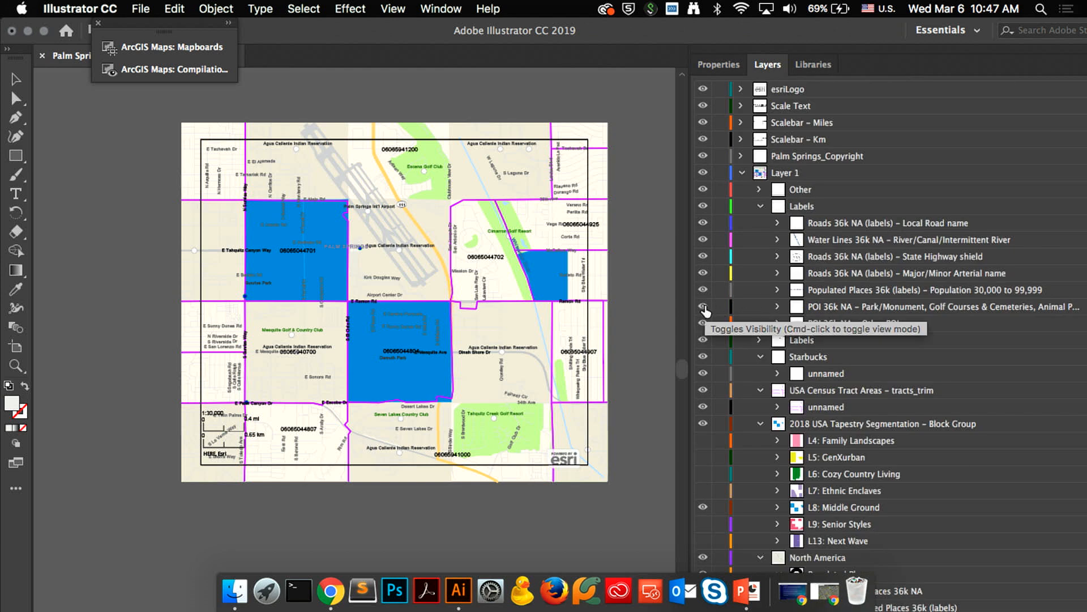
{"action": "left_click", "coordinate": [778, 323]}
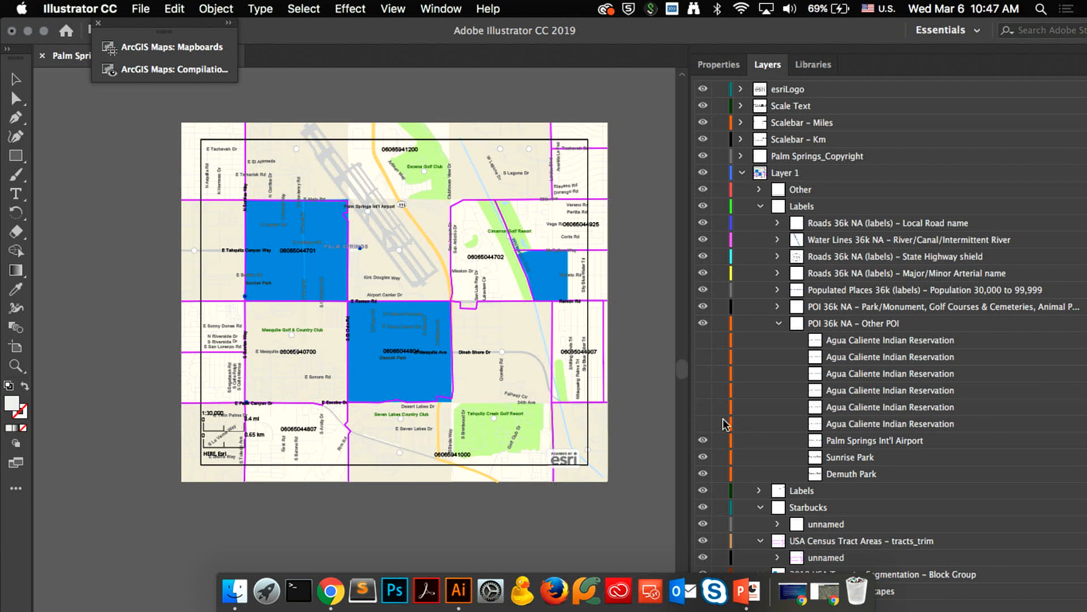
{"action": "left_click", "coordinate": [703, 424]}
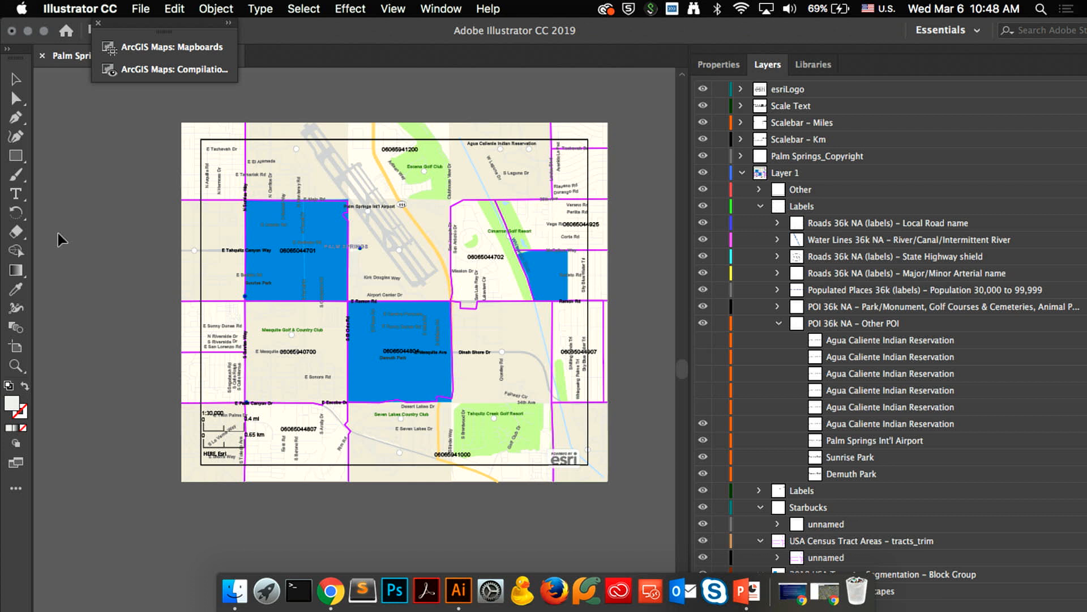
Reopen the Mapboards panel and check the custom symbols, brushes and swatches libraries in the extension settings without changing them.
{"action": "left_click", "coordinate": [139, 70]}
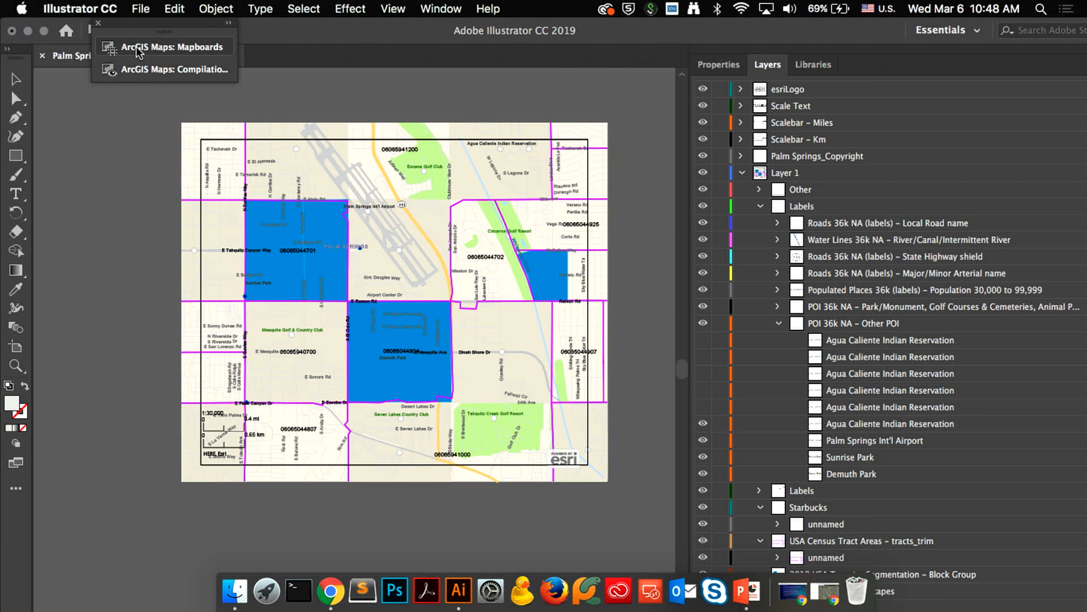
{"action": "left_click_drag", "start_coordinate": [615, 35], "coordinate": [470, 84]}
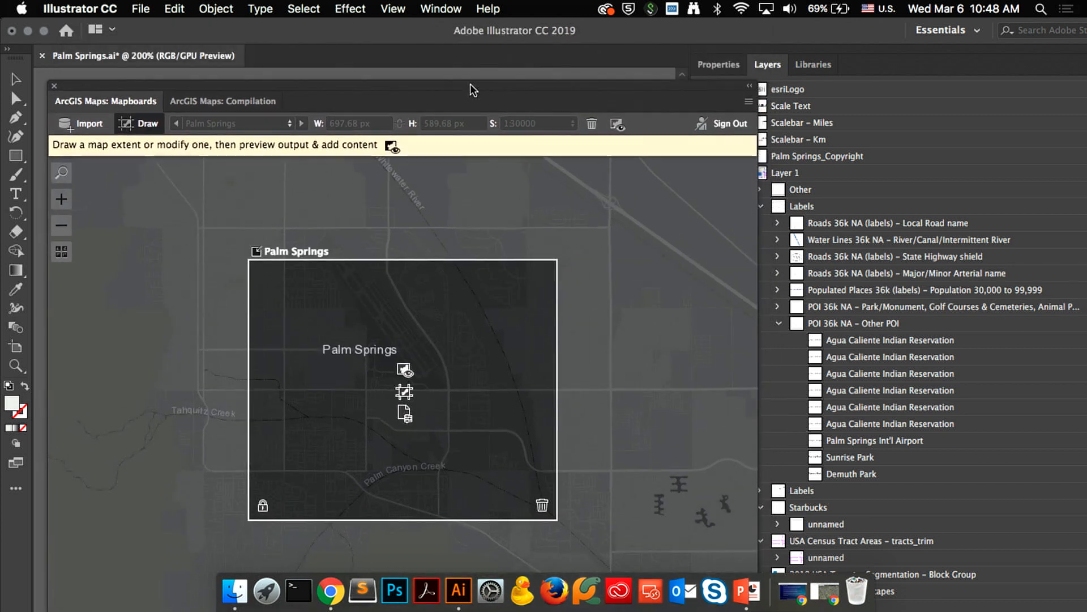
{"action": "left_click", "coordinate": [749, 102]}
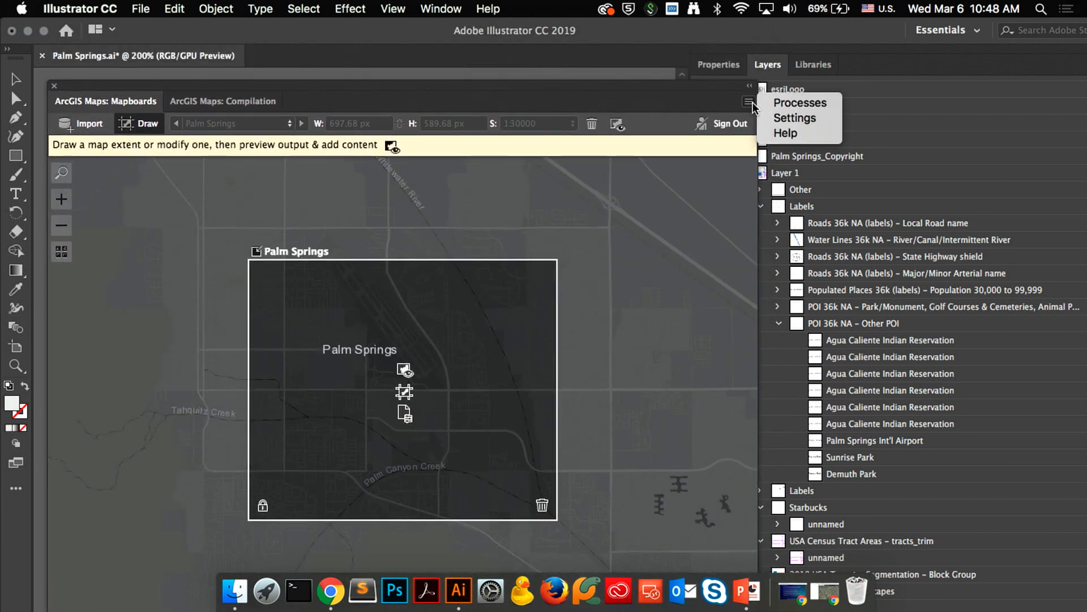
{"action": "left_click", "coordinate": [786, 120]}
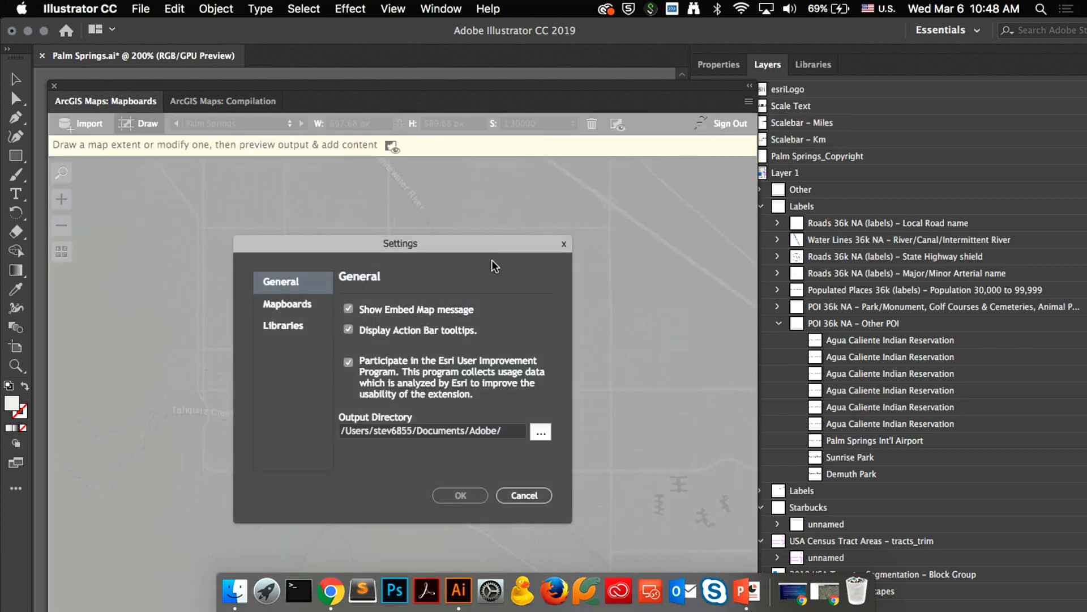
{"action": "left_click", "coordinate": [313, 325]}
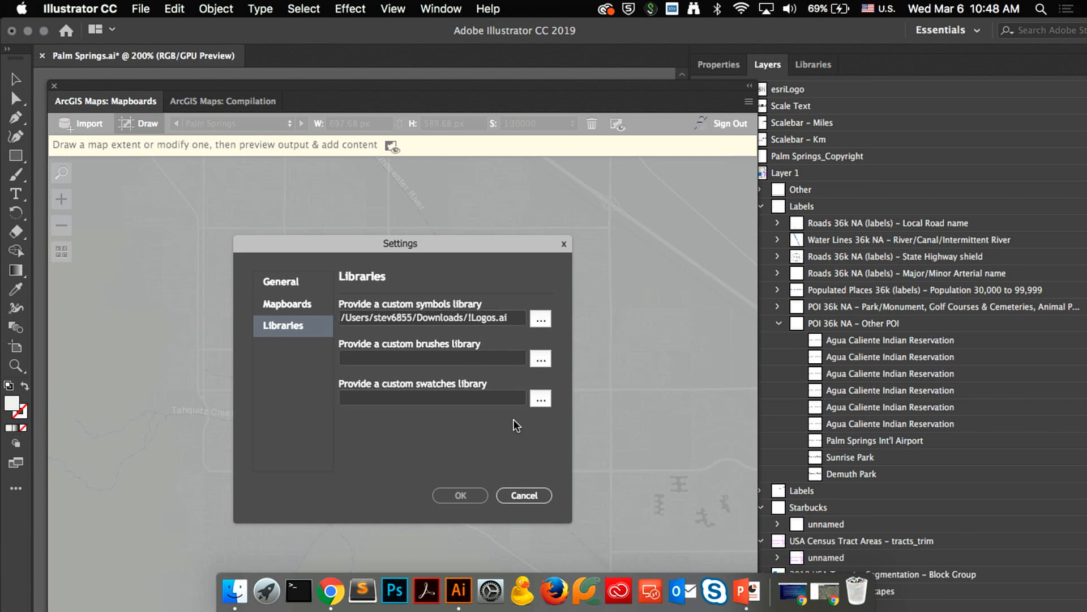
{"action": "left_click", "coordinate": [526, 490]}
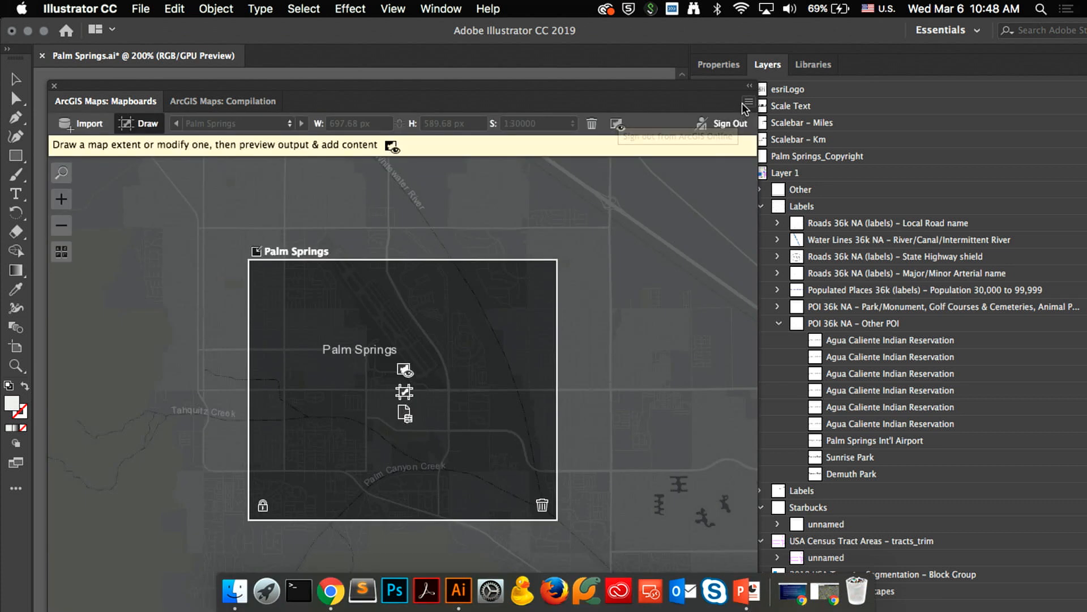
Run the Use Custom Symbols process from the ArcGIS Maps Processes panel on the Palm Springs map, leaving the missing fonts unresolved.
{"action": "left_click", "coordinate": [747, 103]}
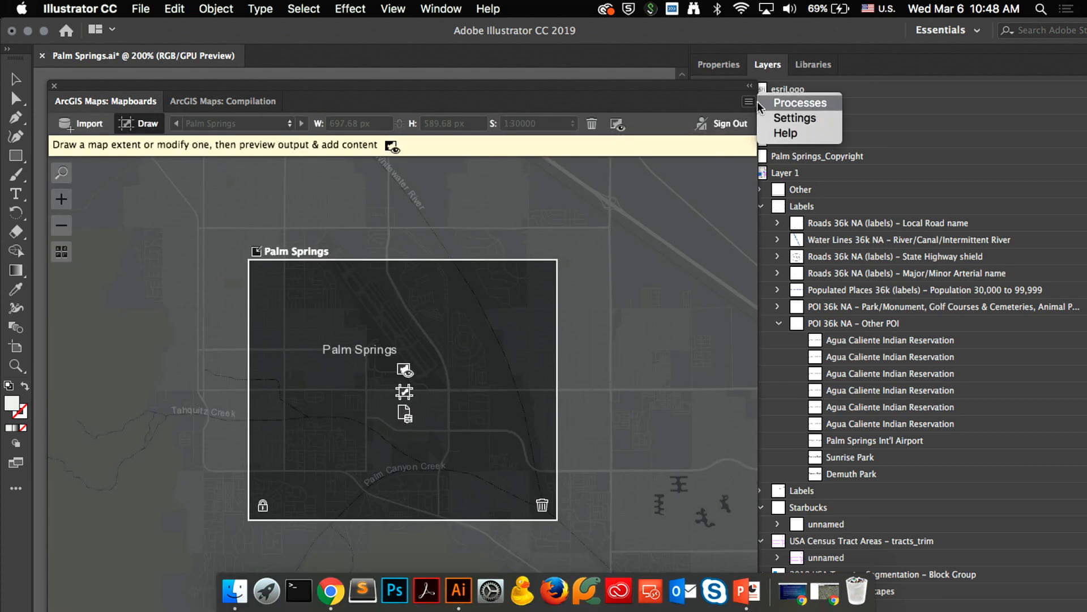
{"action": "left_click", "coordinate": [790, 105]}
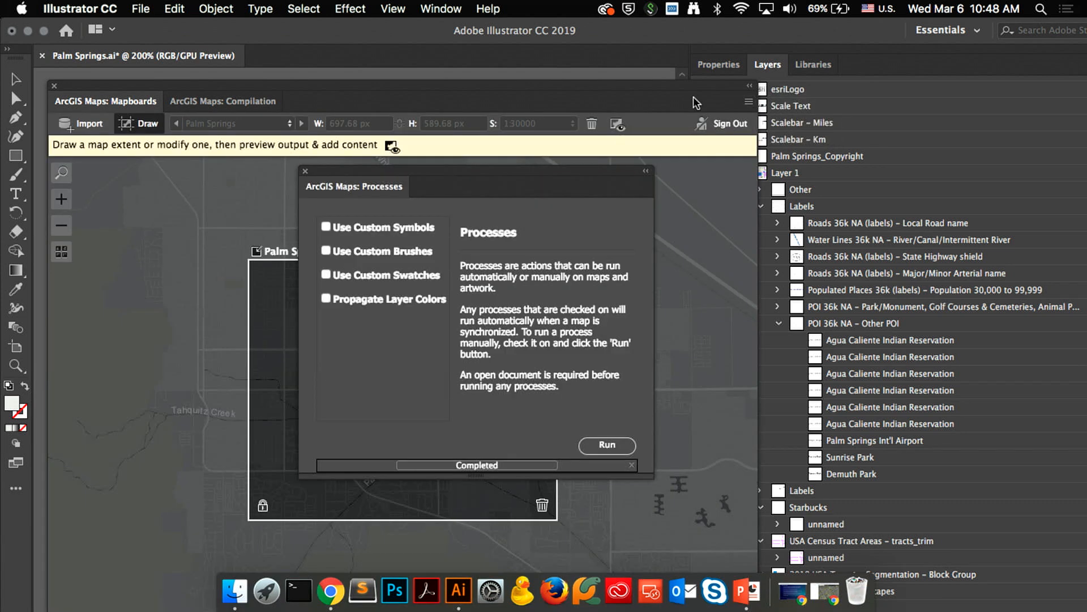
{"action": "left_click", "coordinate": [752, 89]}
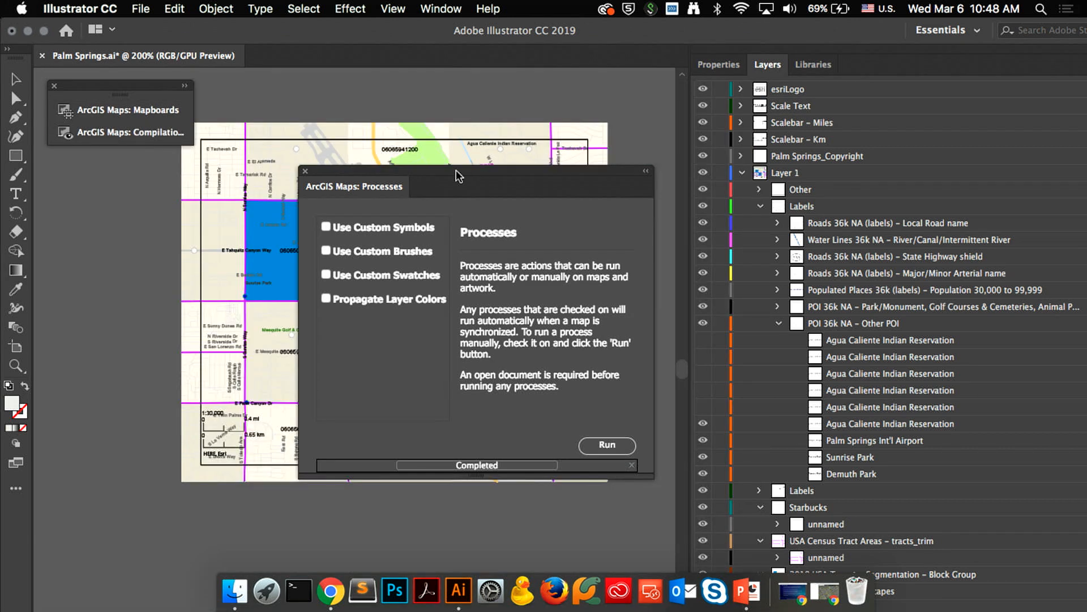
{"action": "left_click_drag", "start_coordinate": [429, 172], "coordinate": [425, 90]}
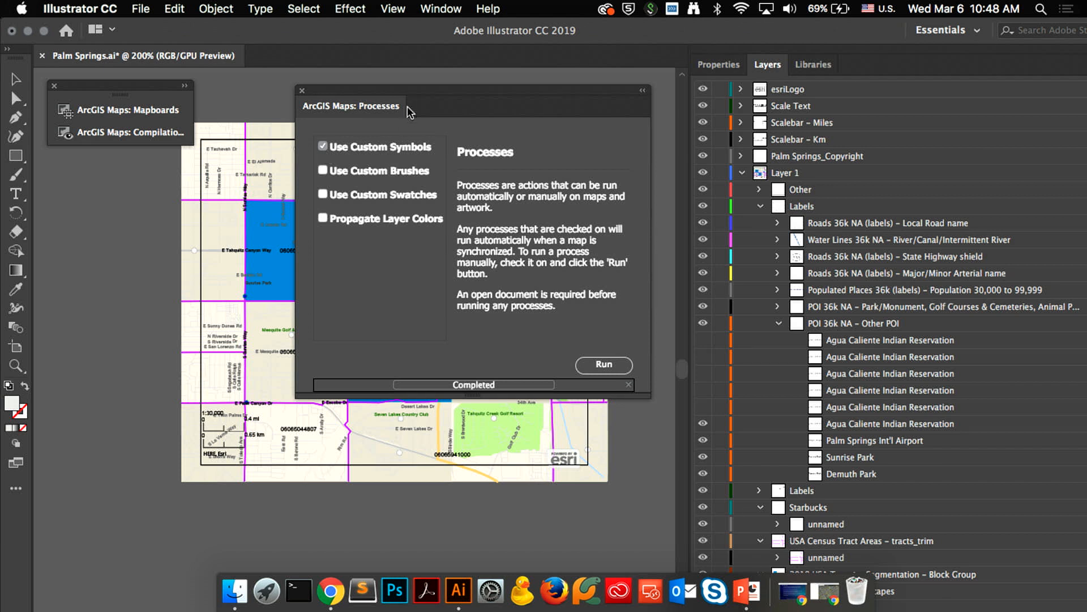
{"action": "left_click_drag", "start_coordinate": [405, 96], "coordinate": [171, 255]}
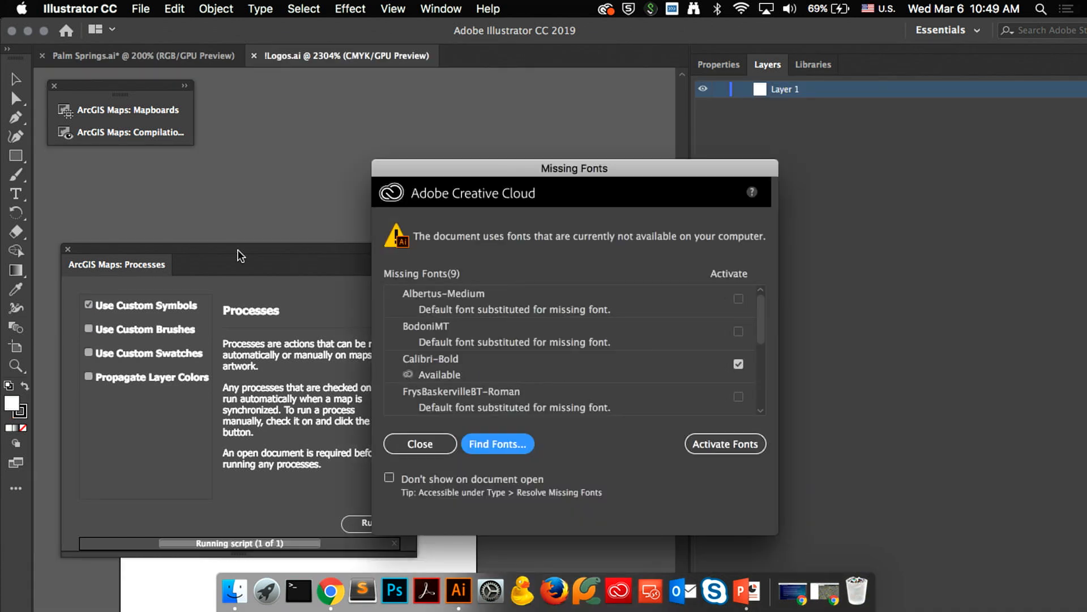
{"action": "left_click", "coordinate": [419, 445]}
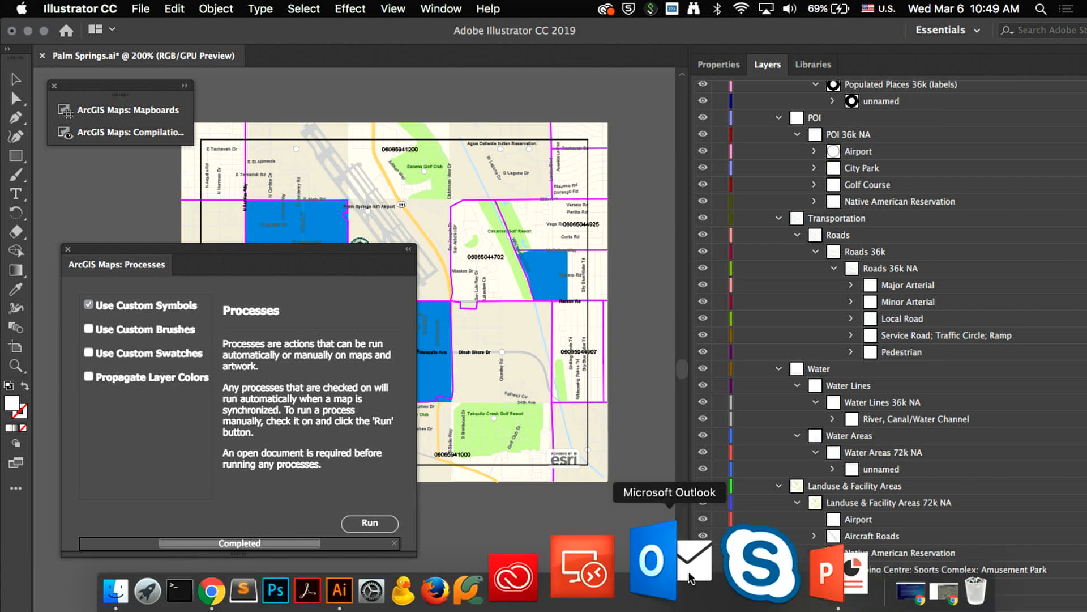
Collapse the Processes panel and dock it beneath the collapsed Mapboards and Compilation panels.
{"action": "left_click", "coordinate": [409, 250]}
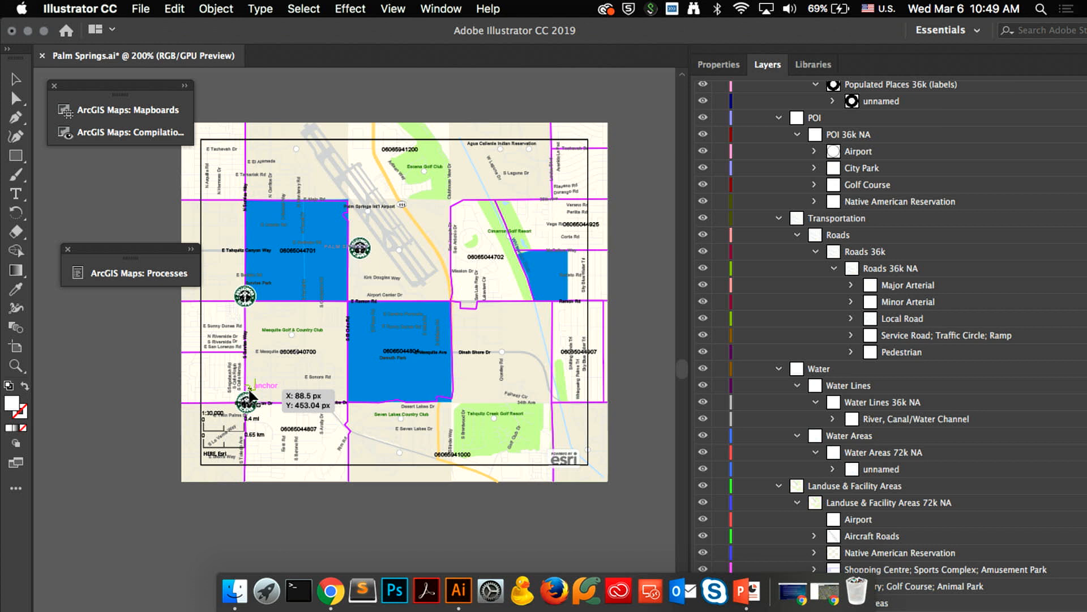
{"action": "left_click_drag", "start_coordinate": [94, 245], "coordinate": [80, 165]}
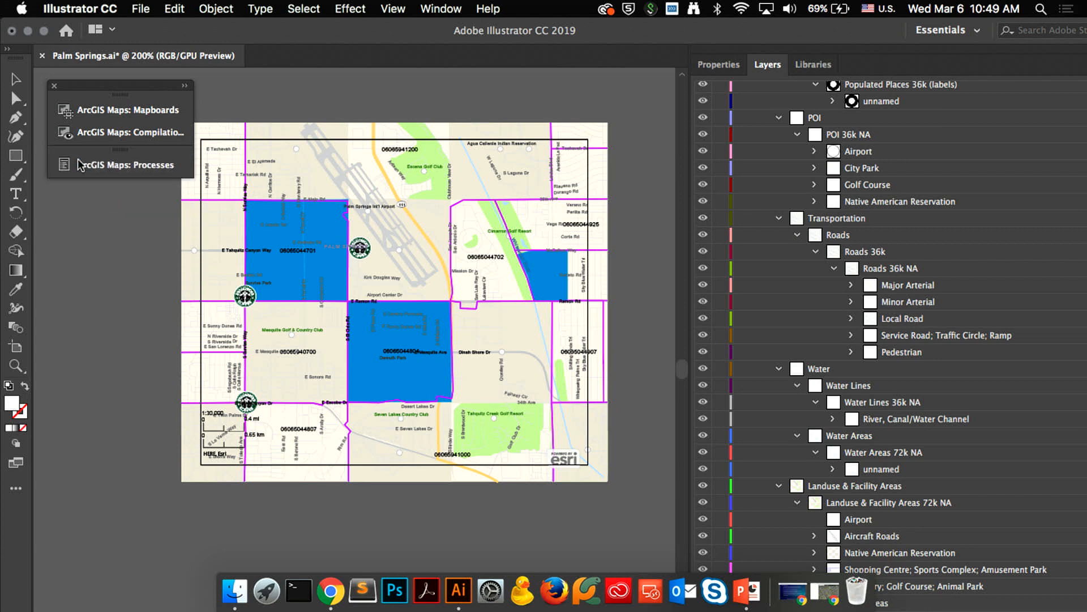
Edit the Starbucks symbol definition, scale its artwork down to roughly two-thirds size, and return to the map.
{"action": "left_click", "coordinate": [357, 249]}
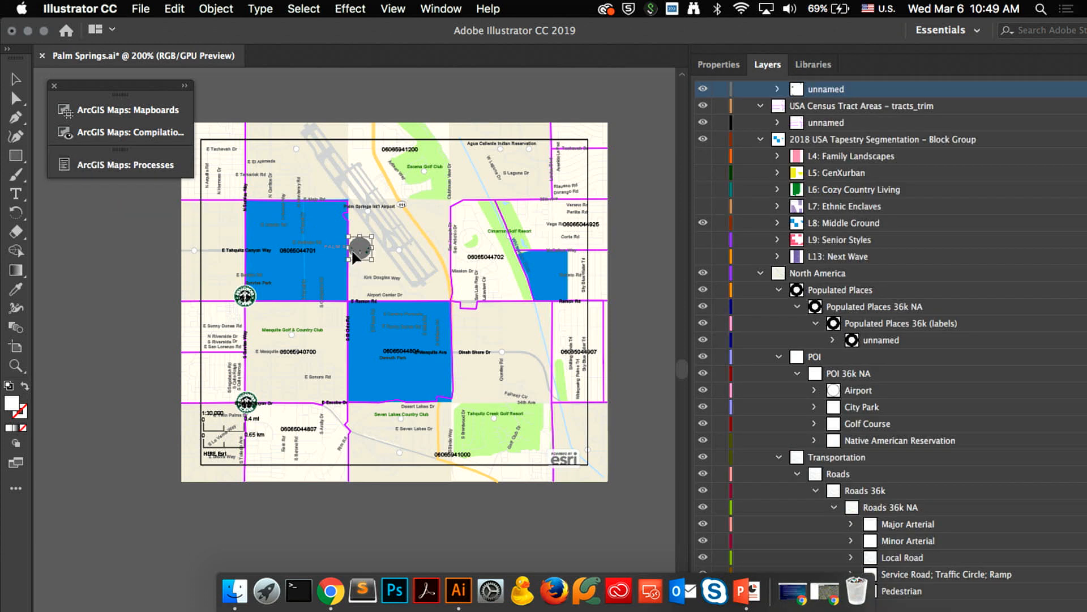
{"action": "left_click", "coordinate": [358, 248]}
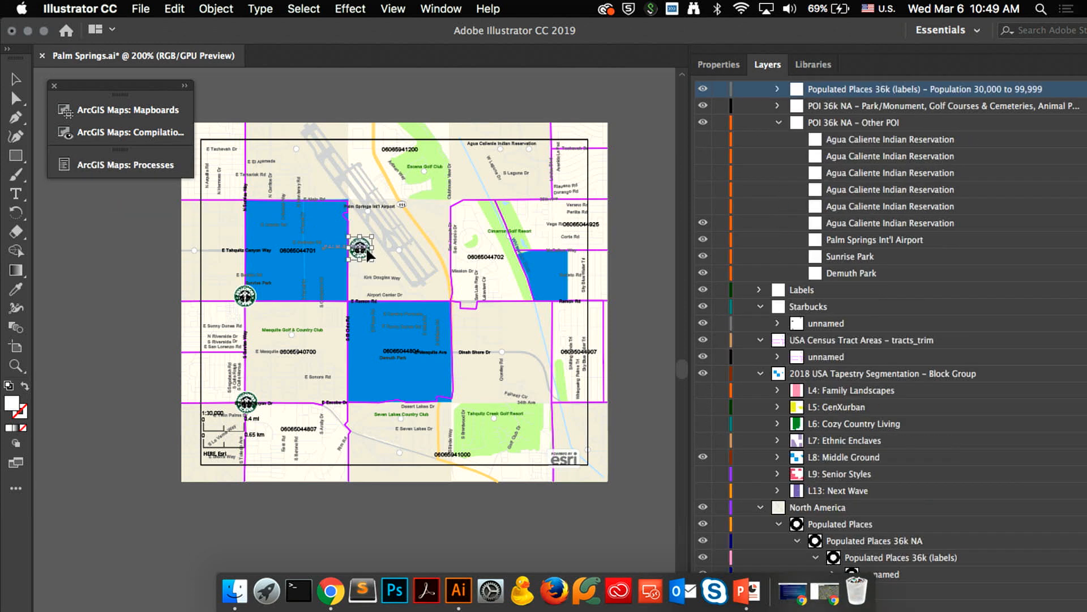
{"action": "double_click", "coordinate": [245, 297]}
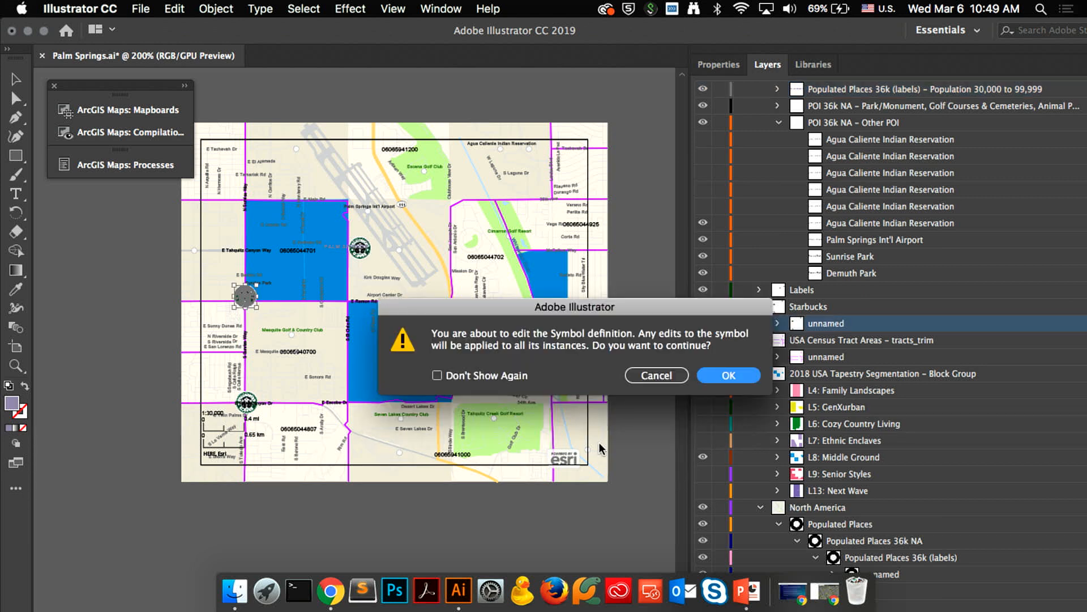
{"action": "left_click", "coordinate": [729, 376]}
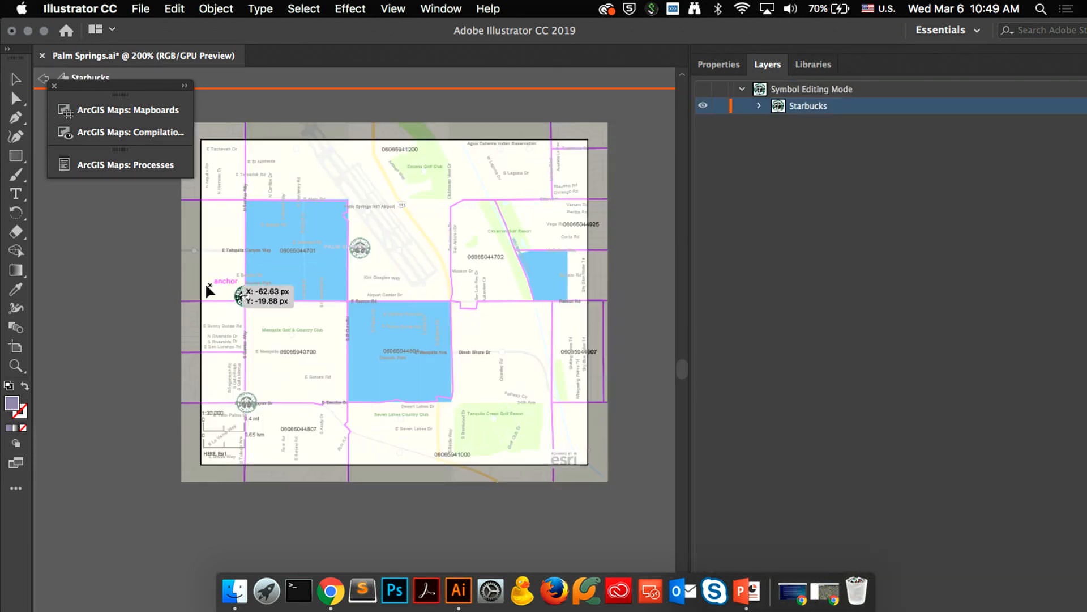
{"action": "key", "text": "super+a"}
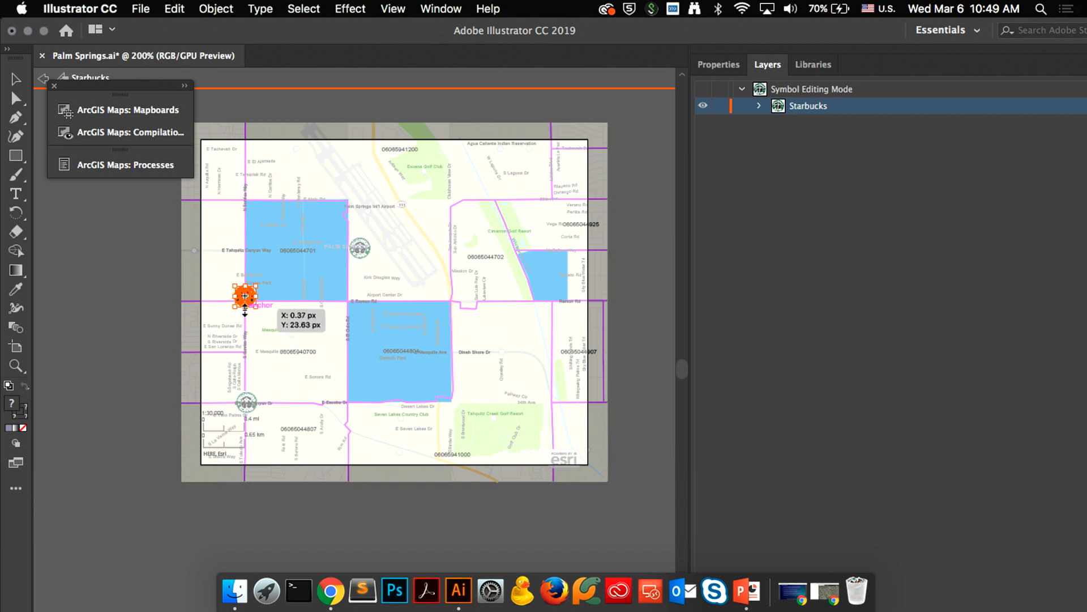
{"action": "left_click_drag", "start_coordinate": [235, 307], "coordinate": [242, 301]}
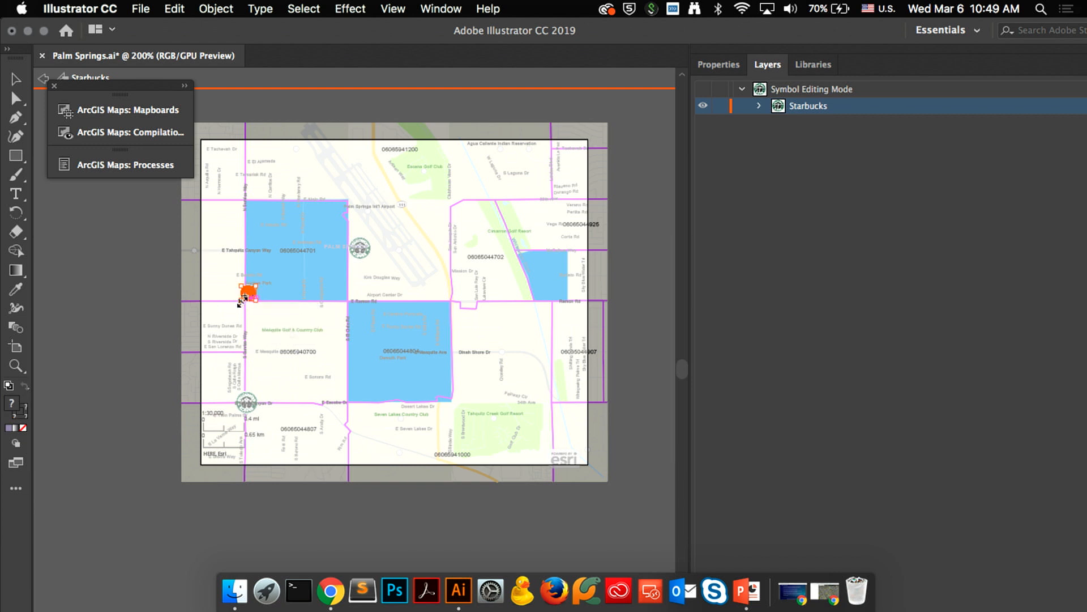
{"action": "left_click", "coordinate": [104, 266]}
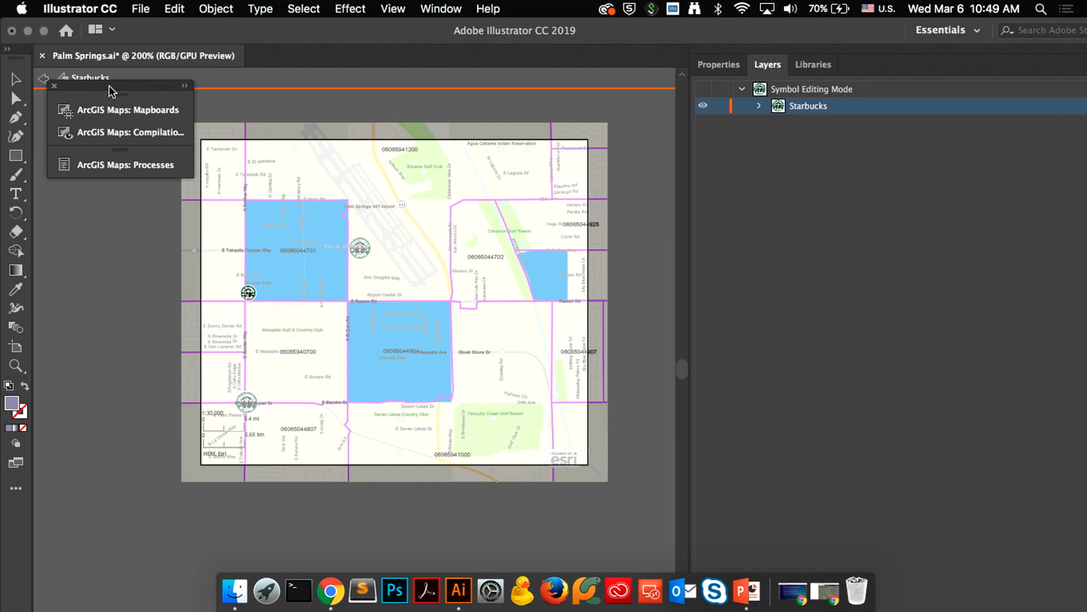
{"action": "left_click", "coordinate": [42, 77]}
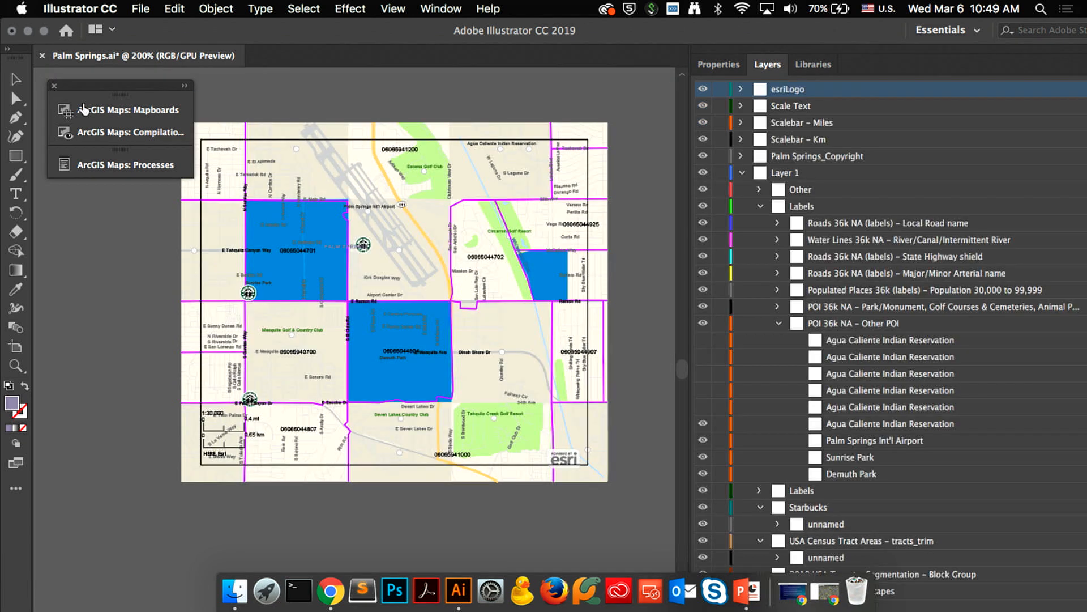